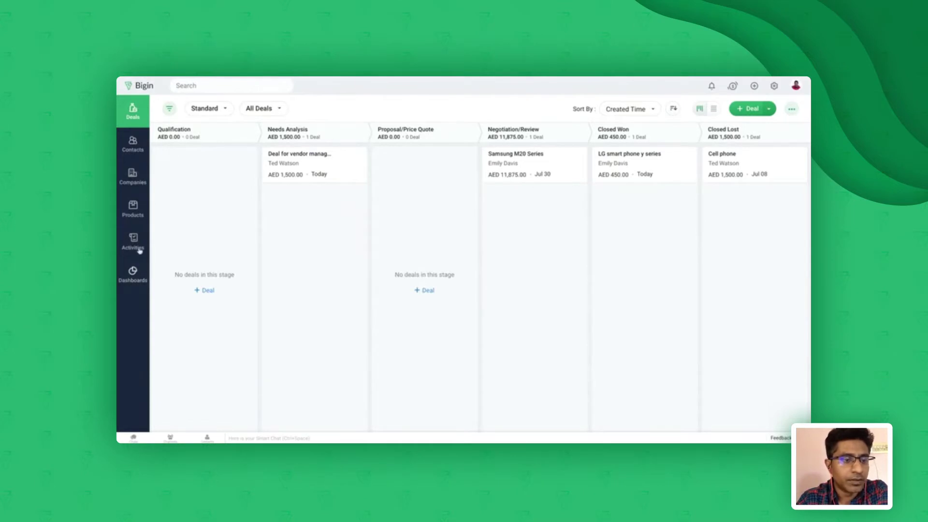
# Go to the contacts list and start creating a new contact
pyautogui.click(138, 148)
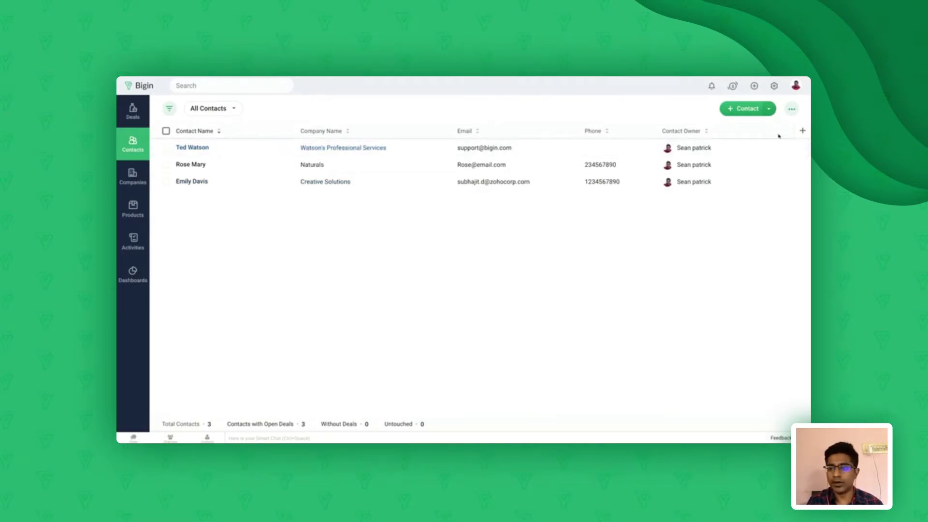
pyautogui.click(738, 110)
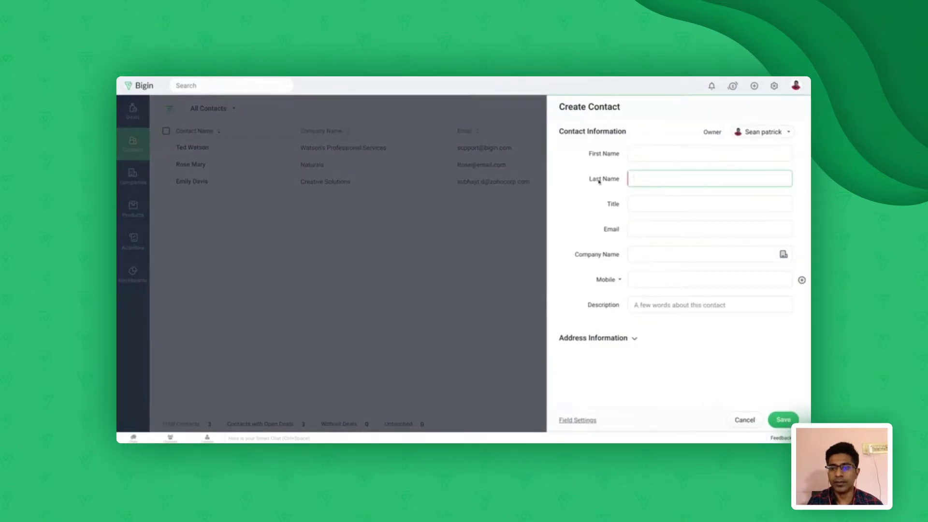
# Enter last name Test and move the typed email address into the Email field
pyautogui.write('TE')
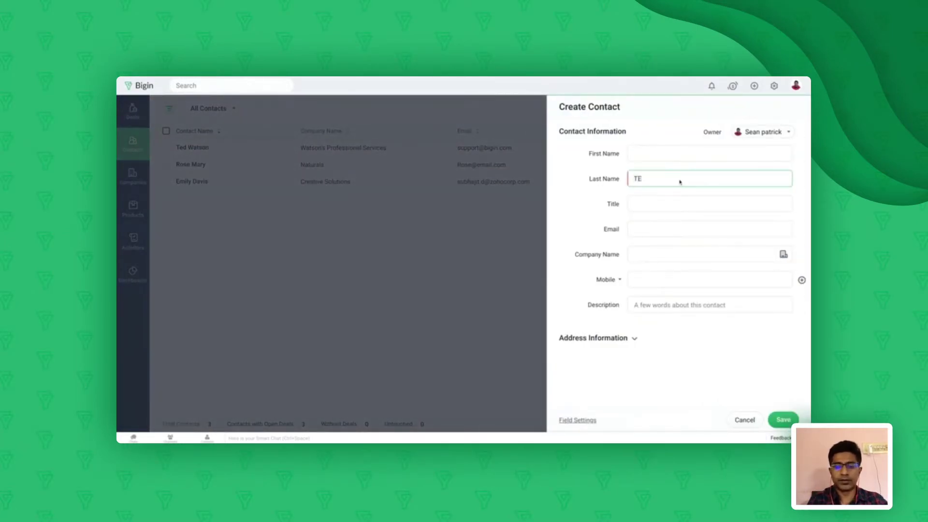
pyautogui.press('BackSpace')
pyautogui.press('BackSpace')
pyautogui.press('BackSpace')
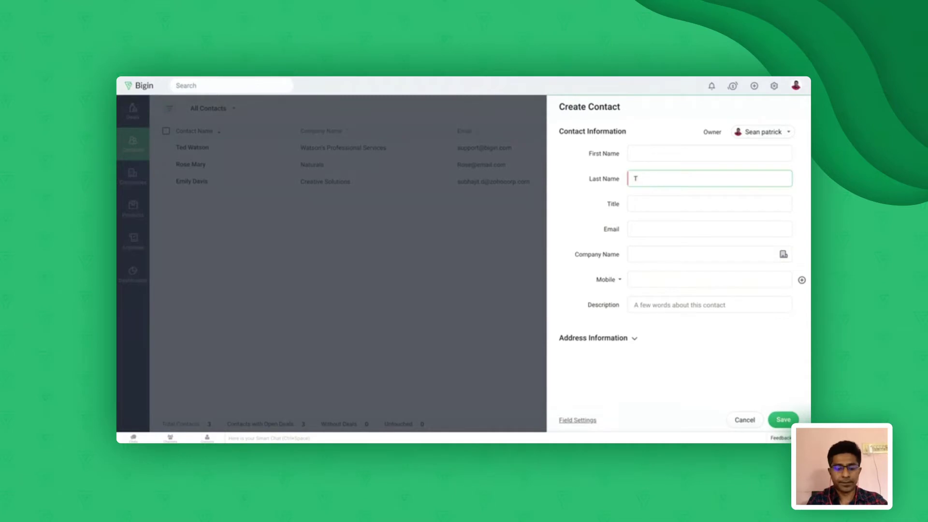
pyautogui.write('est')
pyautogui.click(672, 203)
pyautogui.write('te')
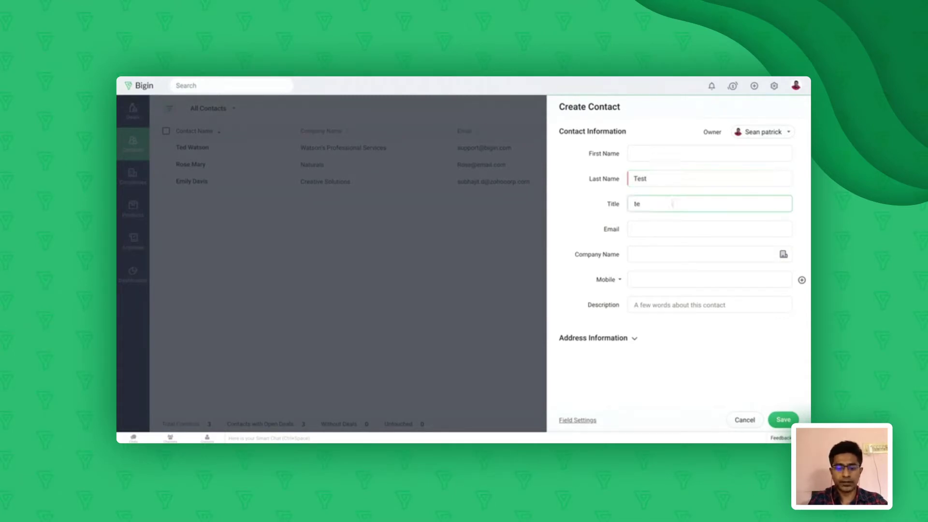
pyautogui.write('st@email')
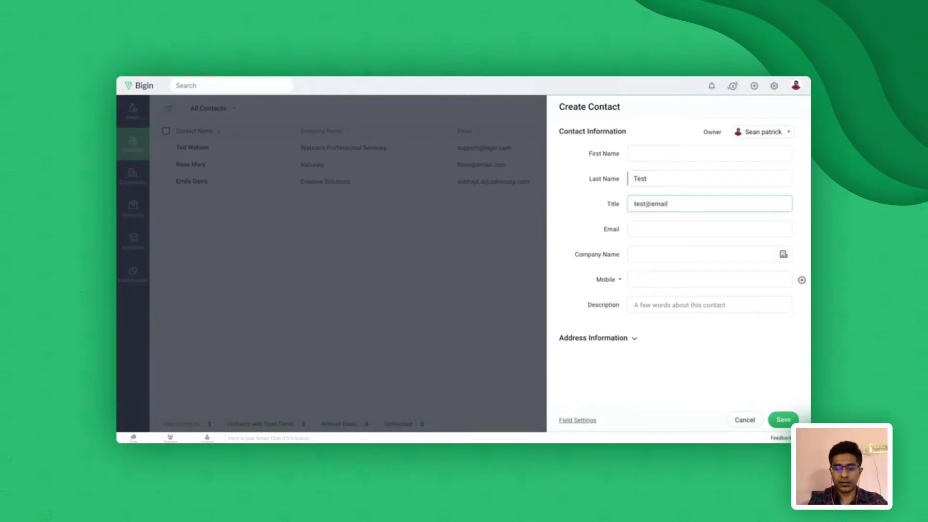
pyautogui.write('.com')
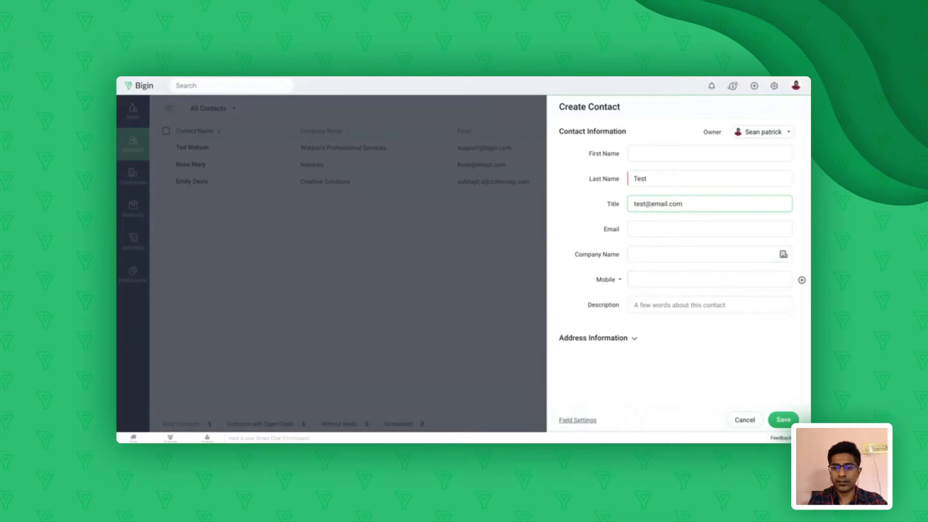
pyautogui.hotkey('ctrl', 'a')
pyautogui.hotkey('ctrl', 'x')
pyautogui.press('Tab')
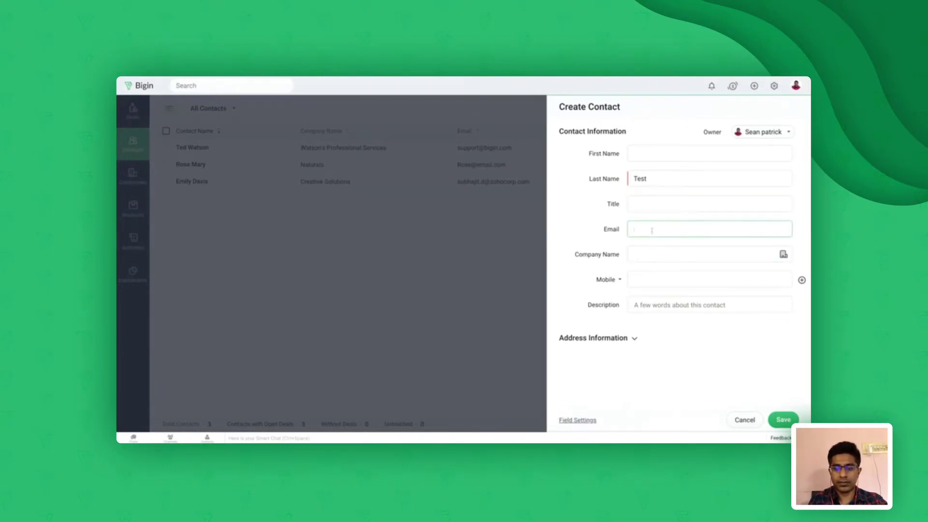
pyautogui.hotkey('ctrl', 'v')
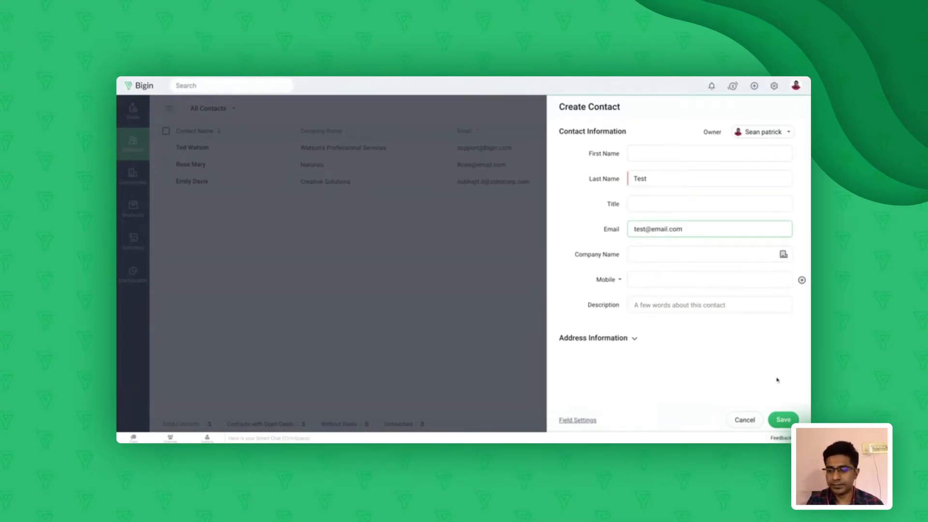
# Fill in the contact's mobile number and save the new contact
pyautogui.click(659, 279)
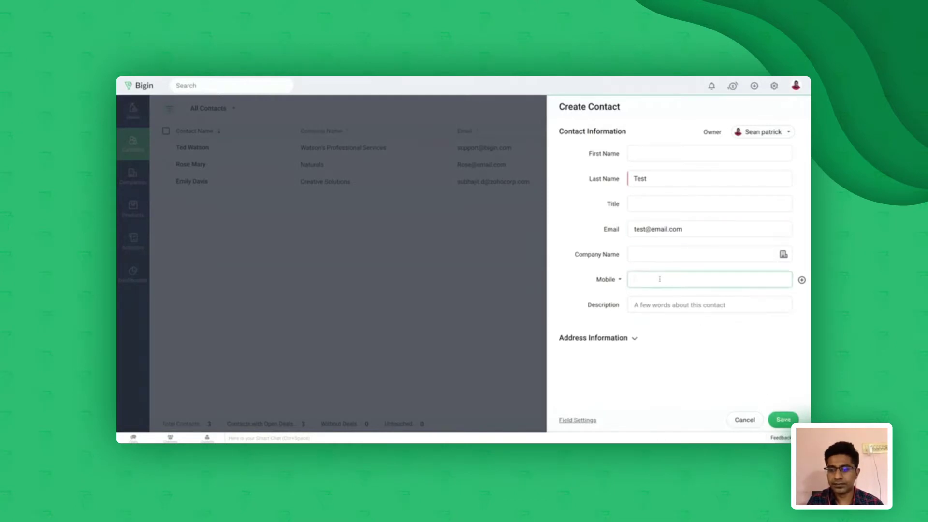
pyautogui.write('1234567890')
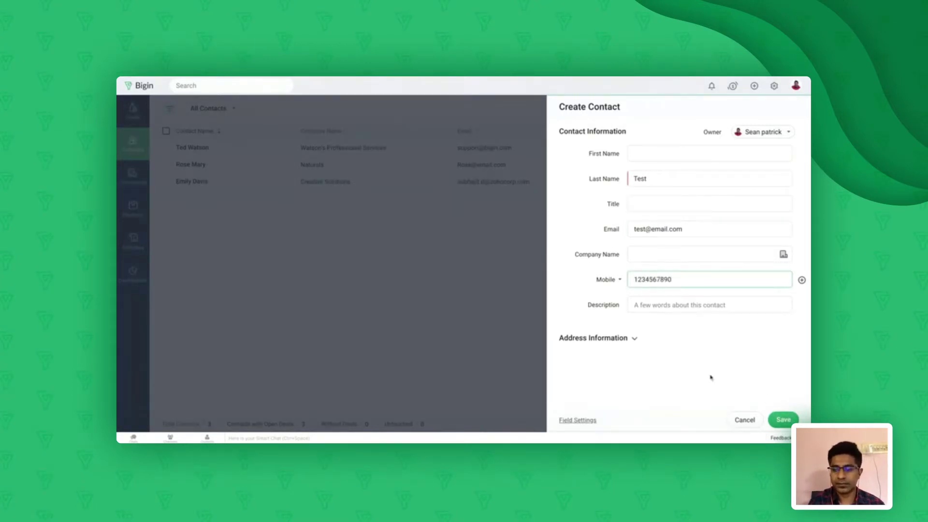
pyautogui.click(786, 419)
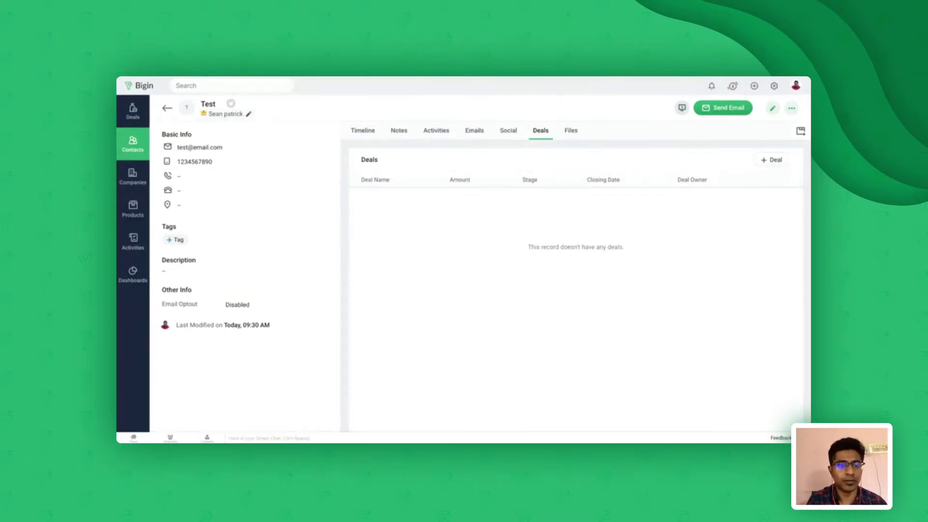
# Make the other user owner of the Test contact, reassigning its open activities too
pyautogui.click(248, 114)
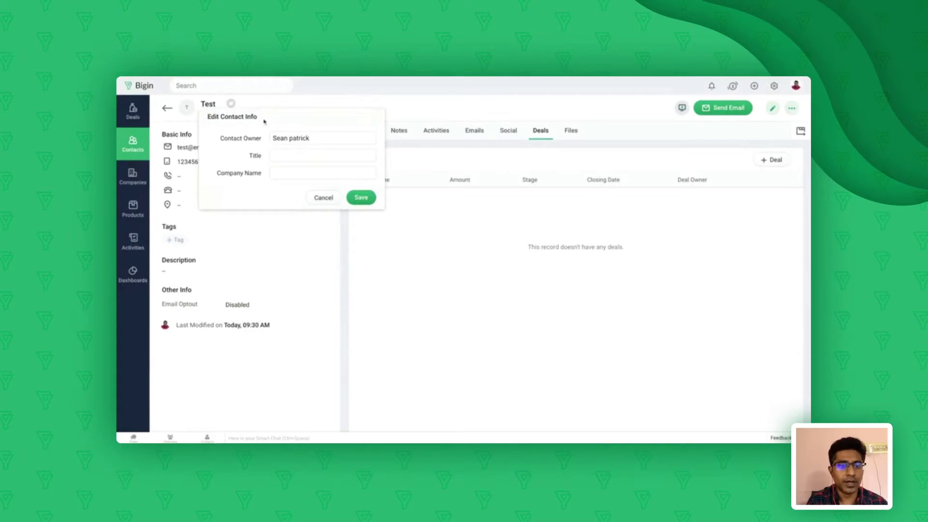
pyautogui.click(296, 139)
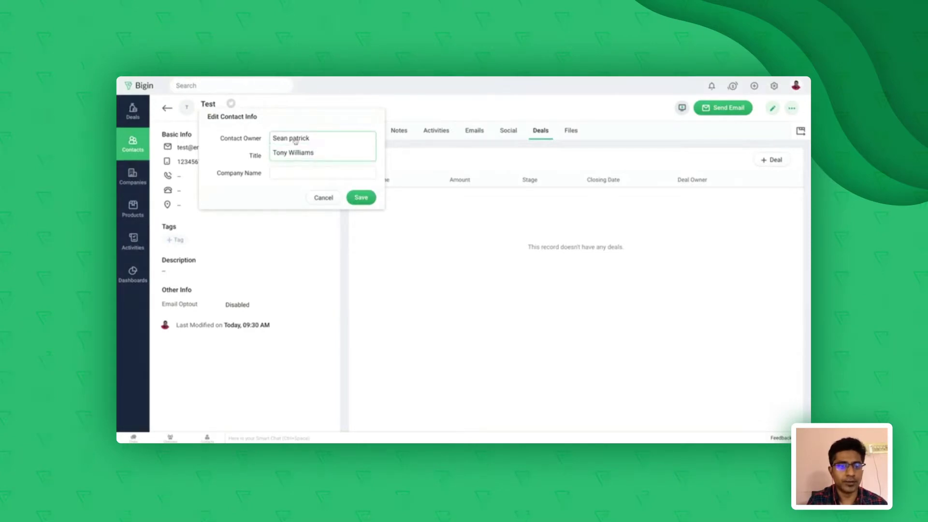
pyautogui.click(292, 152)
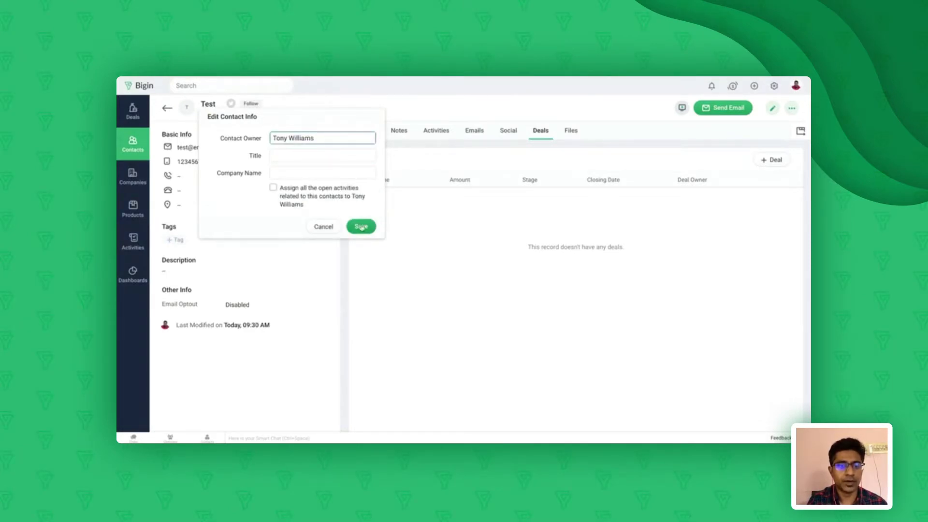
pyautogui.click(273, 188)
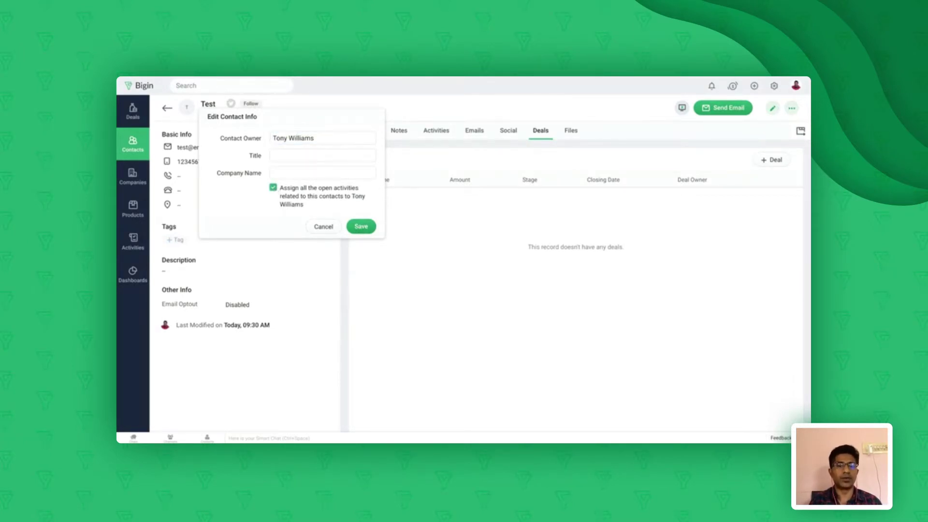
pyautogui.click(361, 227)
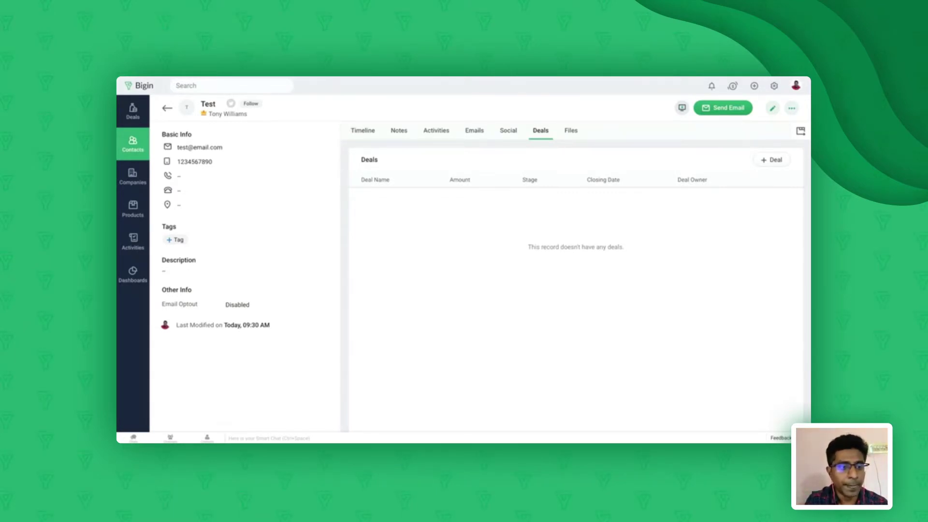
pyautogui.click(167, 108)
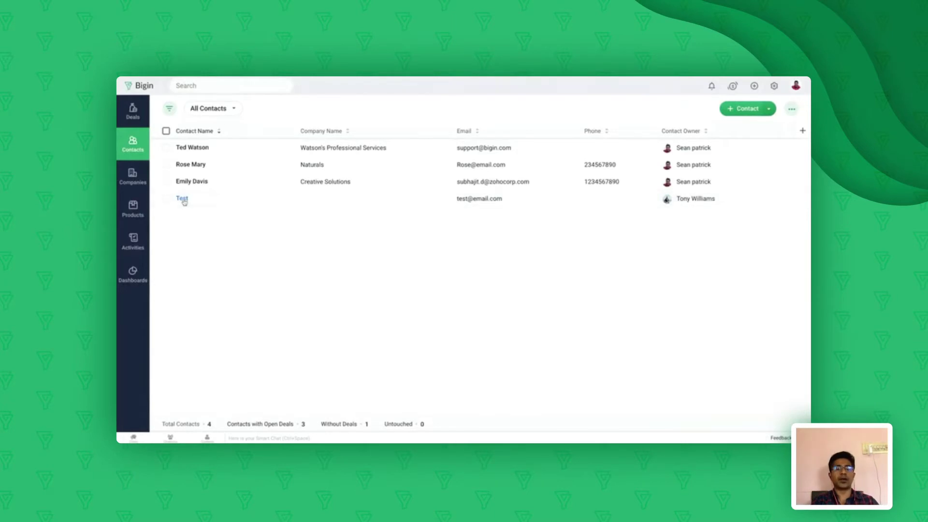
pyautogui.click(182, 199)
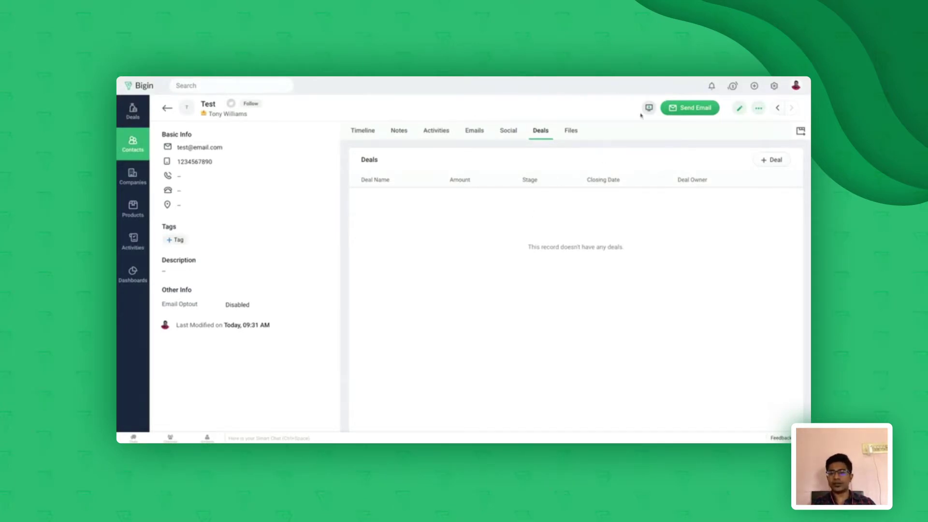
pyautogui.click(692, 108)
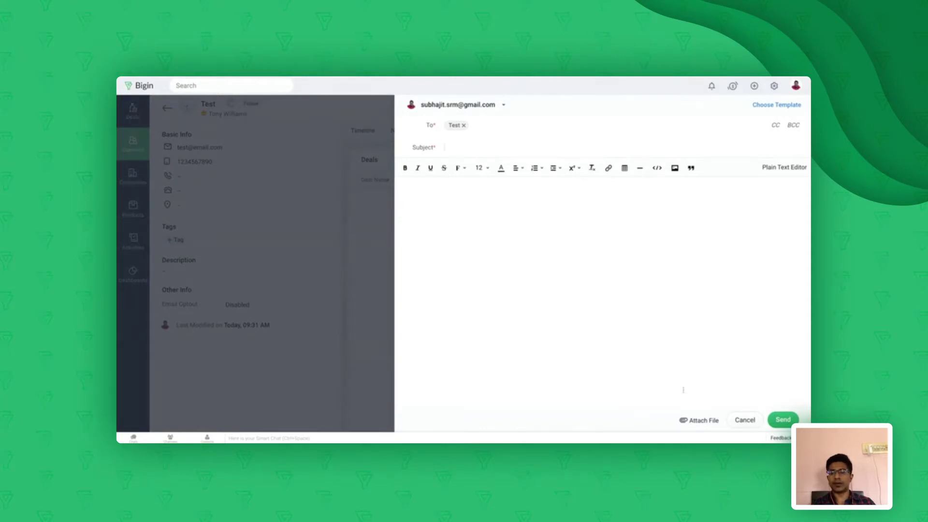
pyautogui.click(746, 420)
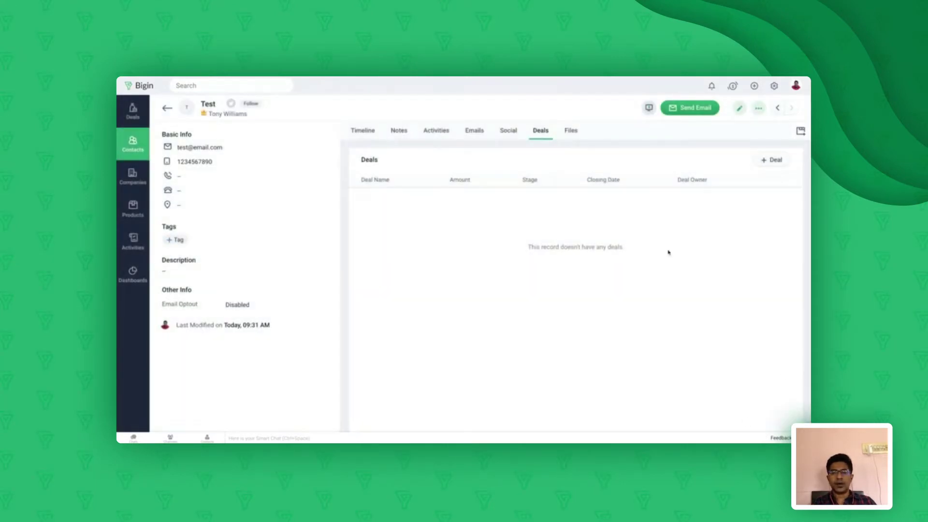
pyautogui.click(475, 134)
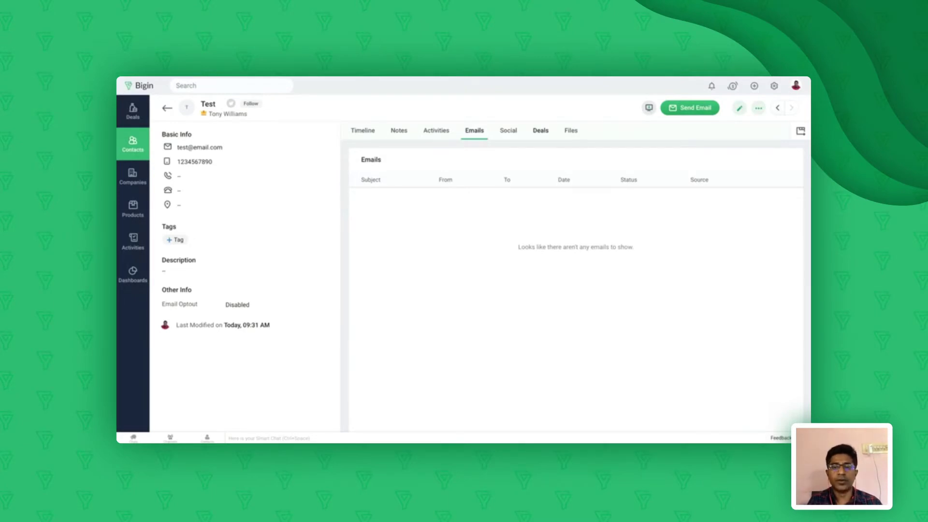
pyautogui.click(540, 131)
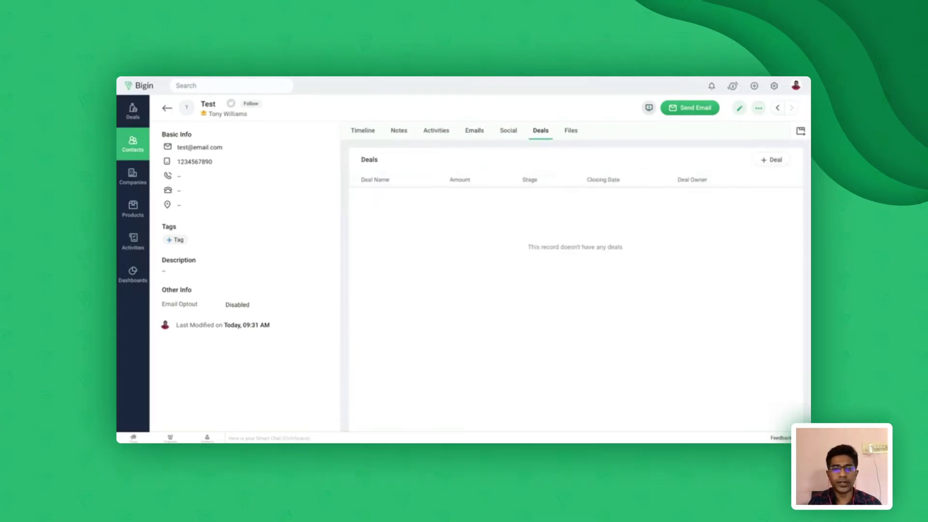
# Draft a Phone deal at Qualification stage closing 07/23/2020, with a products table added
pyautogui.click(773, 161)
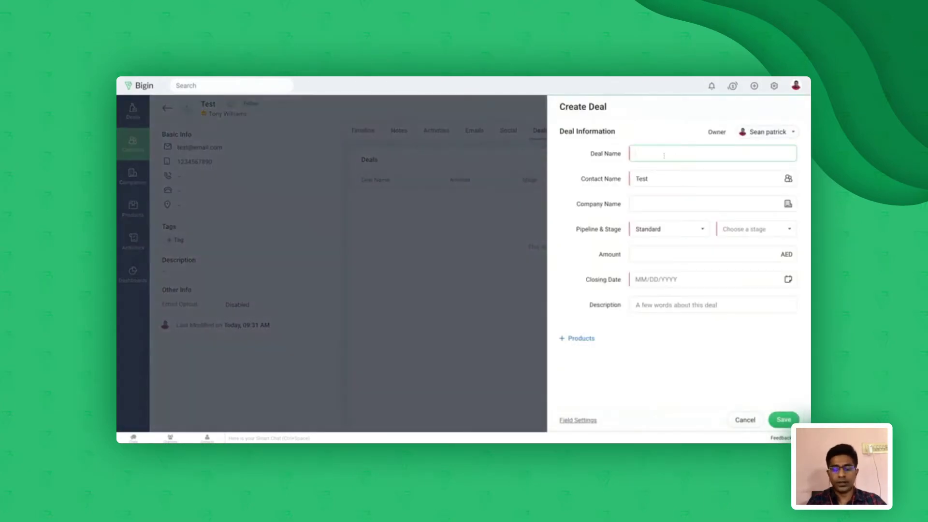
pyautogui.write('Phone')
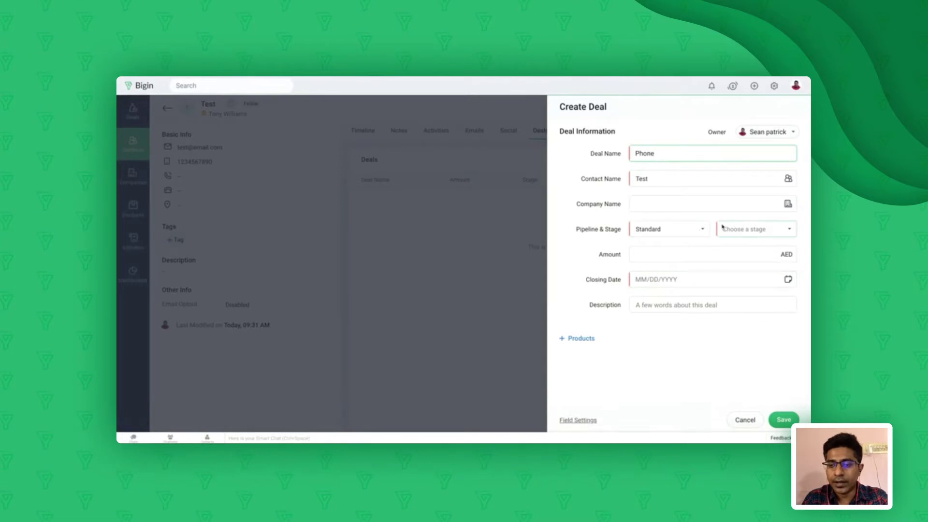
pyautogui.click(740, 230)
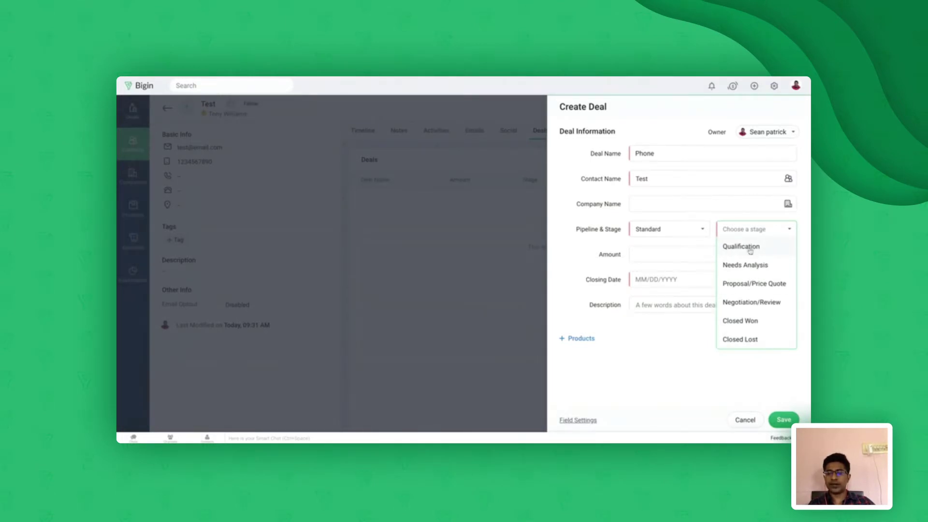
pyautogui.click(750, 251)
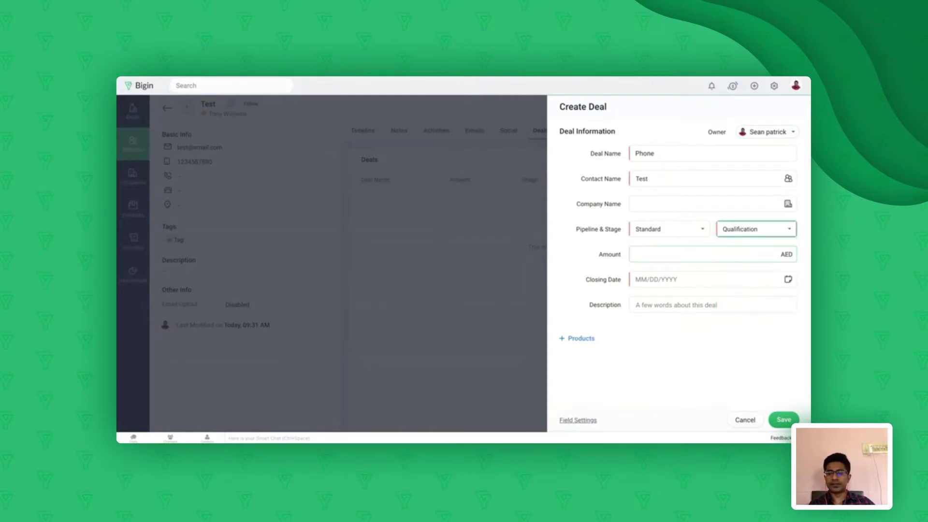
pyautogui.click(663, 280)
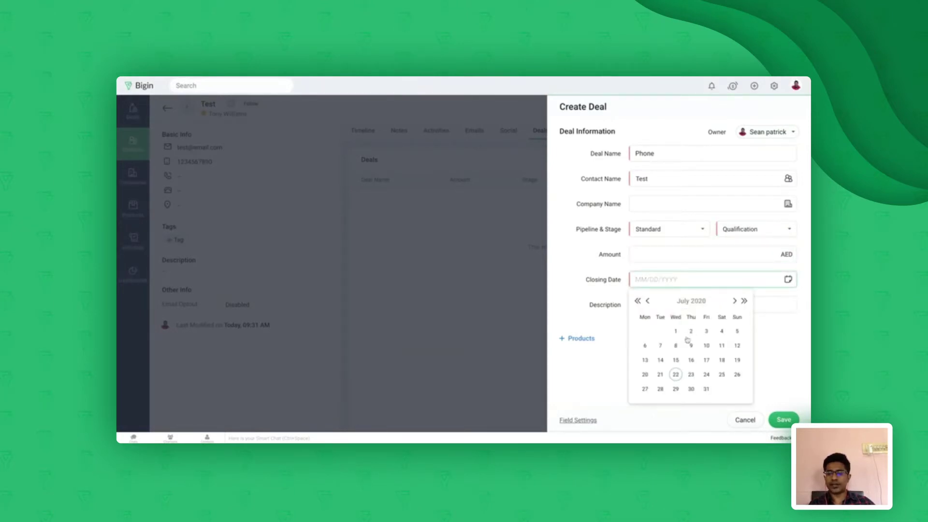
pyautogui.click(691, 375)
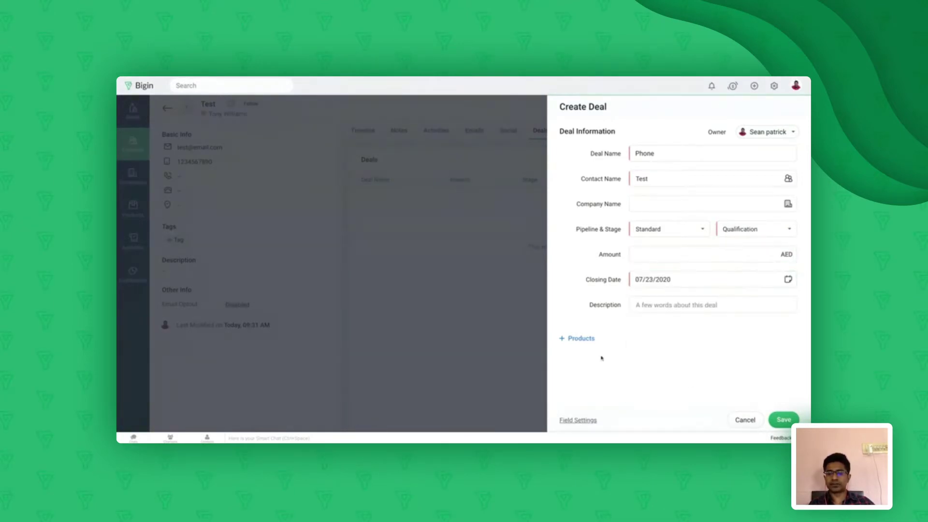
pyautogui.click(575, 341)
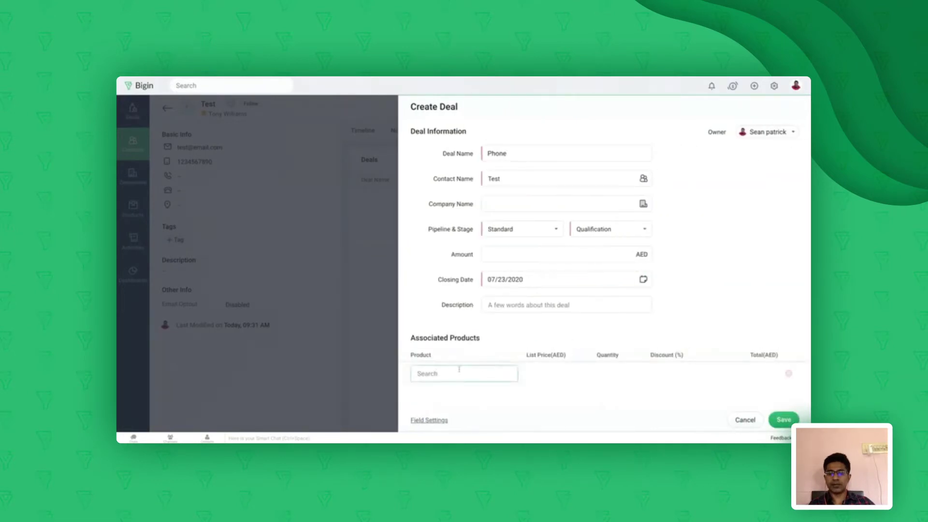
# Add 10 Samsung M20 at 5% discount to the Phone deal and save it
pyautogui.click(436, 372)
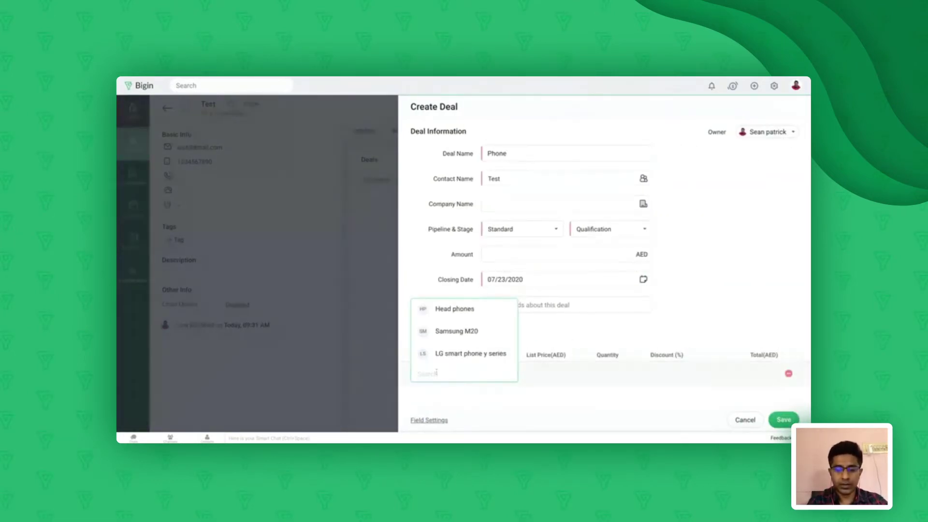
pyautogui.click(457, 333)
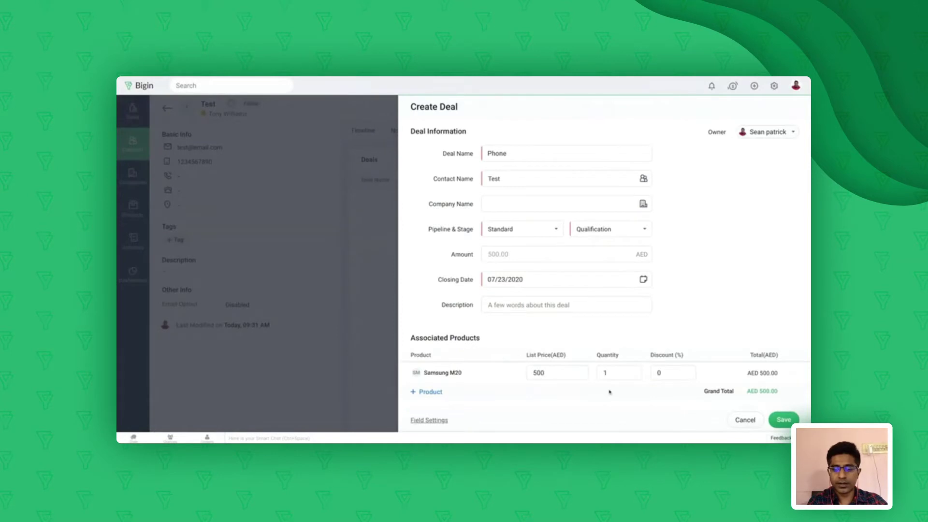
pyautogui.click(613, 374)
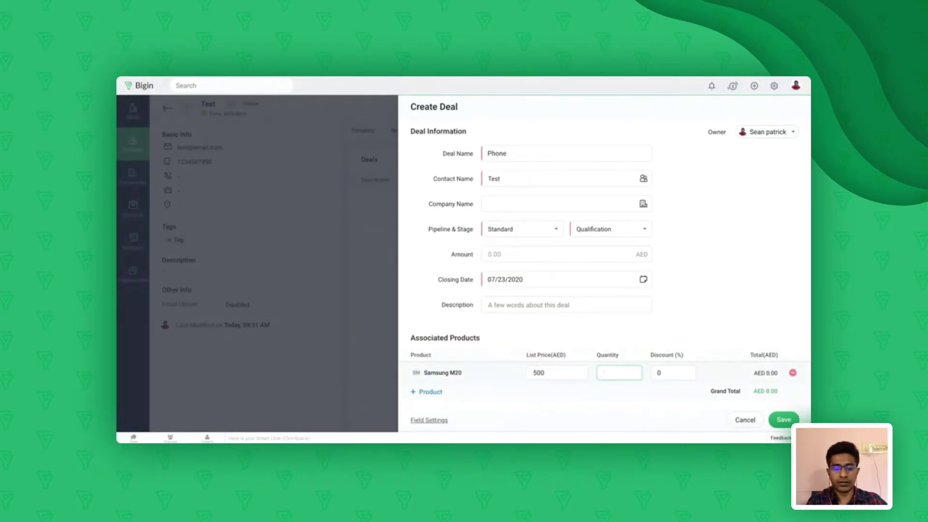
pyautogui.write('10')
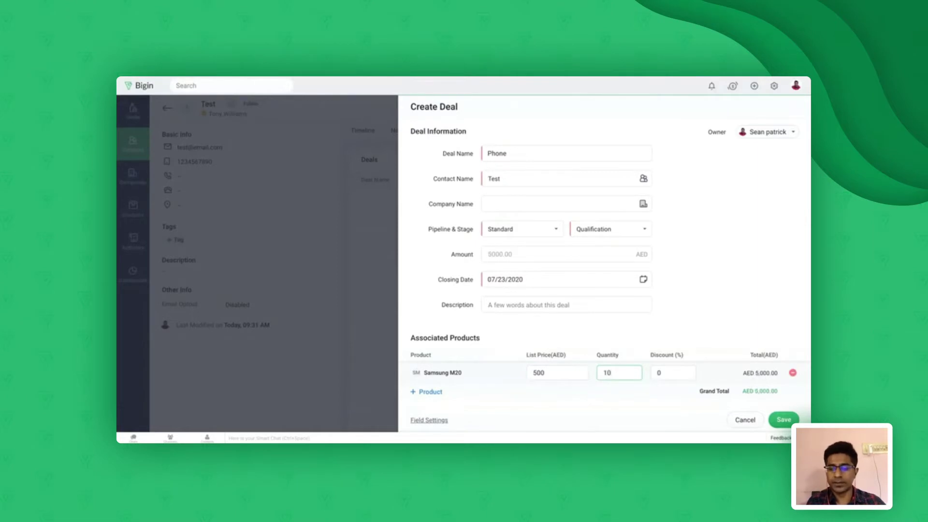
pyautogui.click(661, 373)
pyautogui.press('BackSpace')
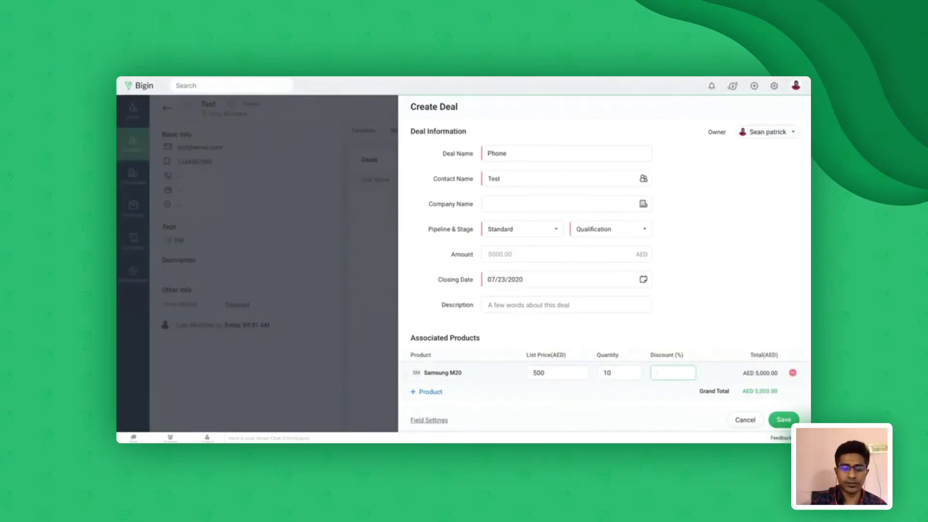
pyautogui.write('5')
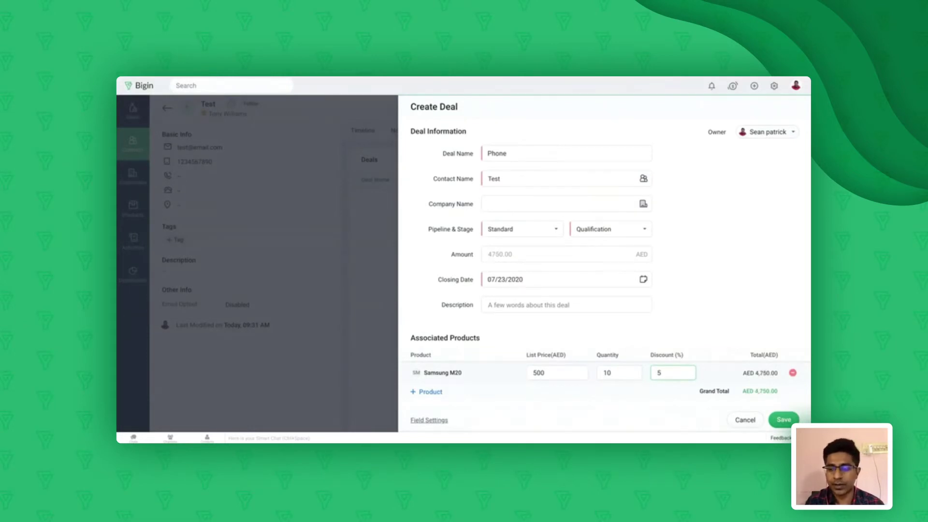
pyautogui.click(782, 420)
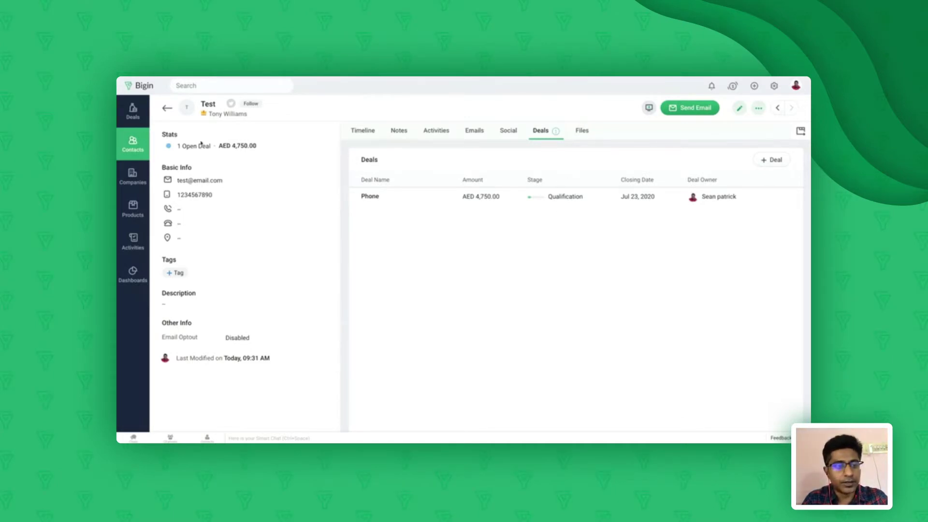
# In Deals, view the Phone deal from the table view, then return to the pipeline board
pyautogui.click(133, 114)
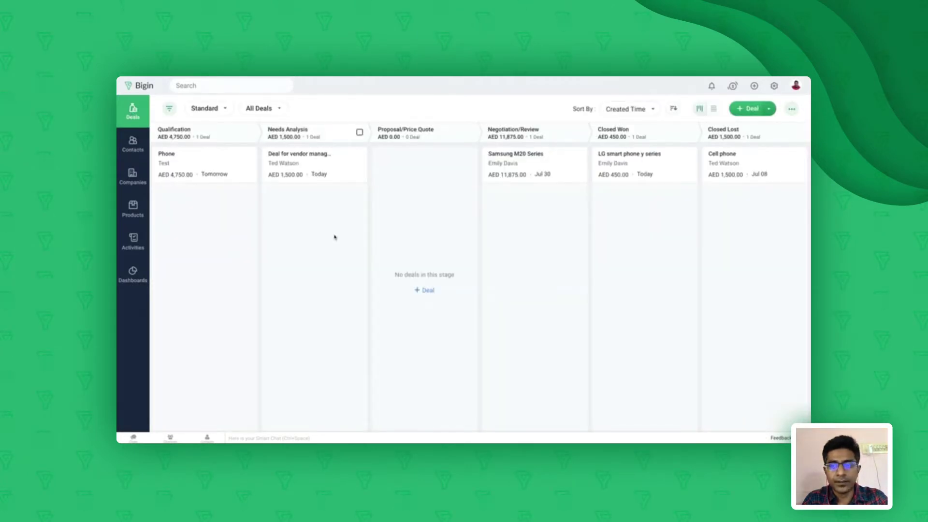
pyautogui.click(714, 112)
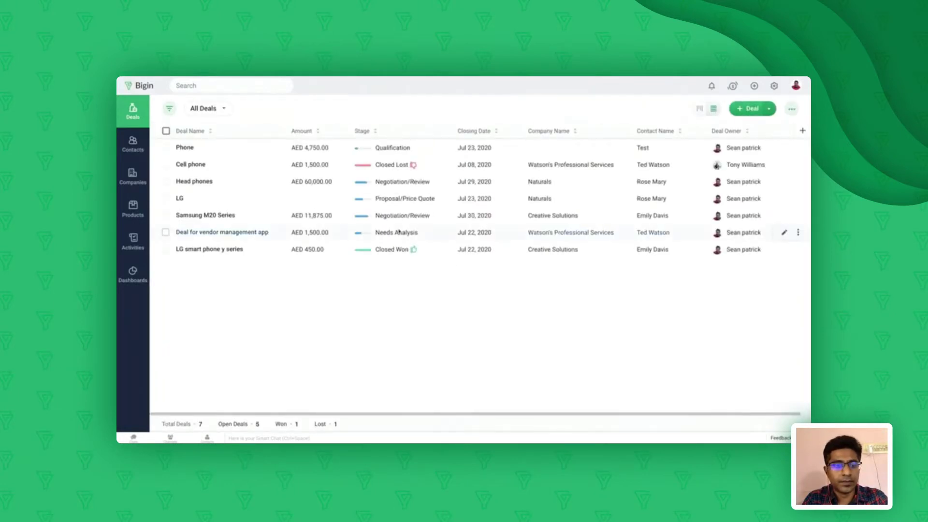
pyautogui.click(184, 148)
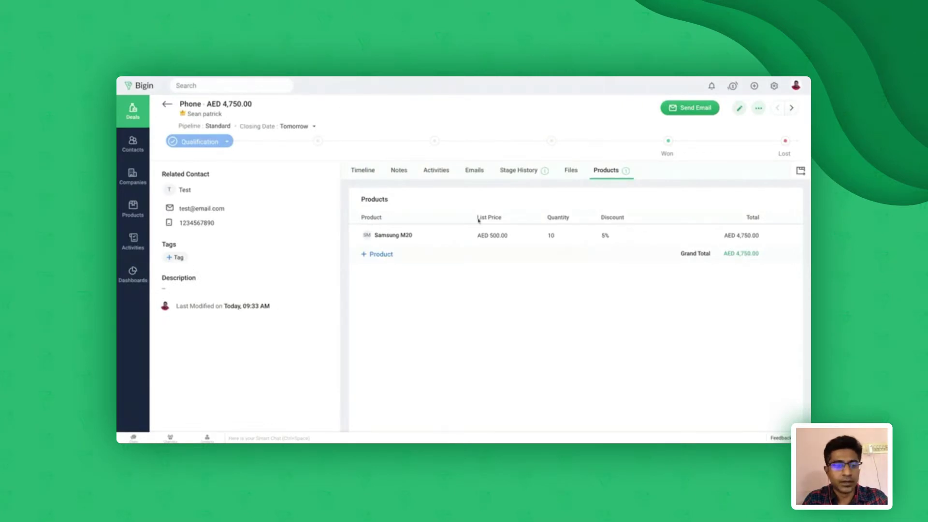
pyautogui.click(167, 104)
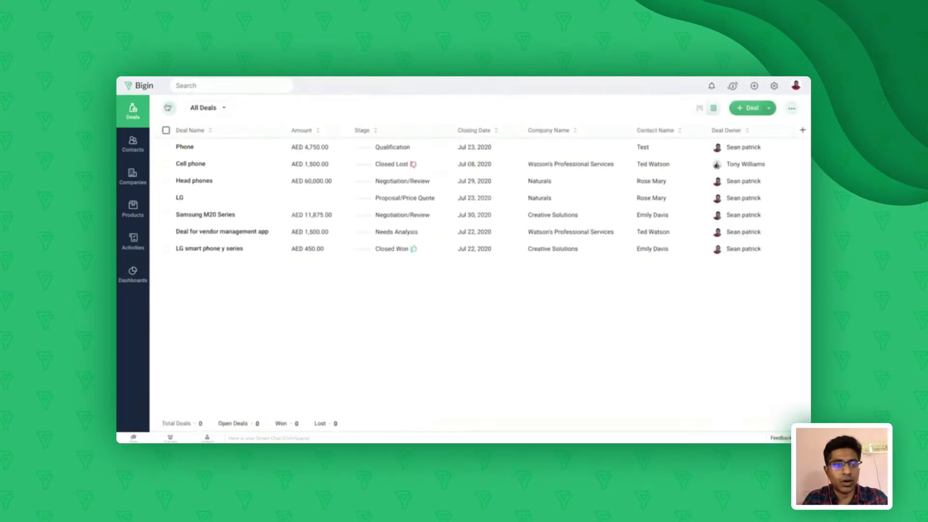
pyautogui.click(700, 110)
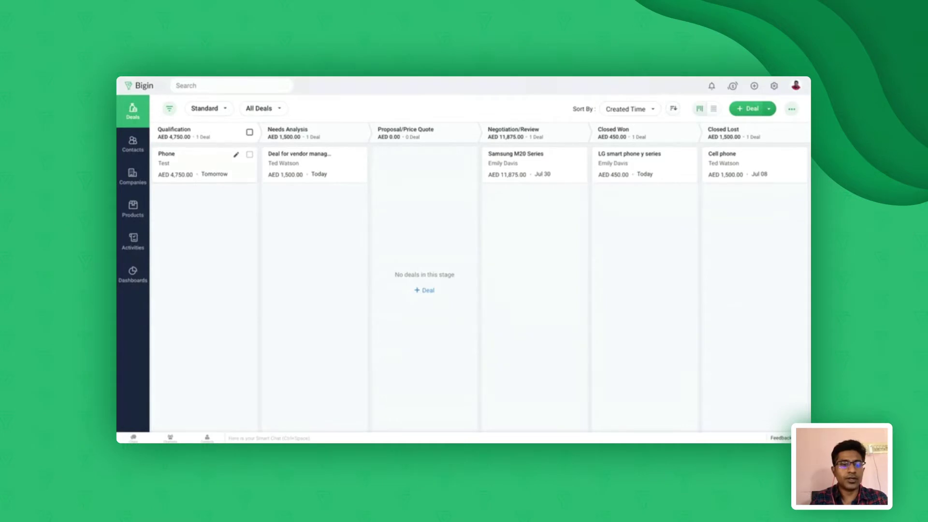
# Drag the Phone deal from Qualification into the Proposal/Price Quote column
pyautogui.moveTo(203, 164); pyautogui.dragTo(425, 167)
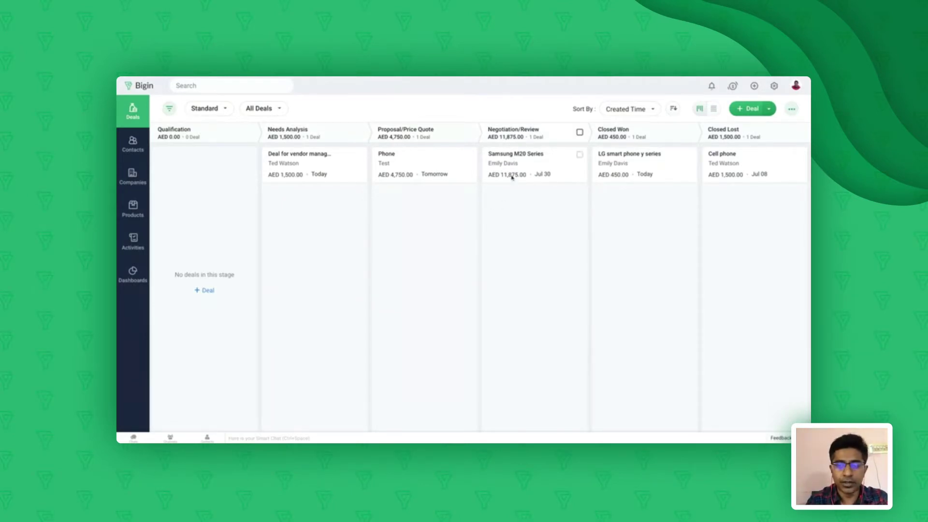
# Review the deal sort options without changing them, then bring up the deal views list
pyautogui.click(646, 110)
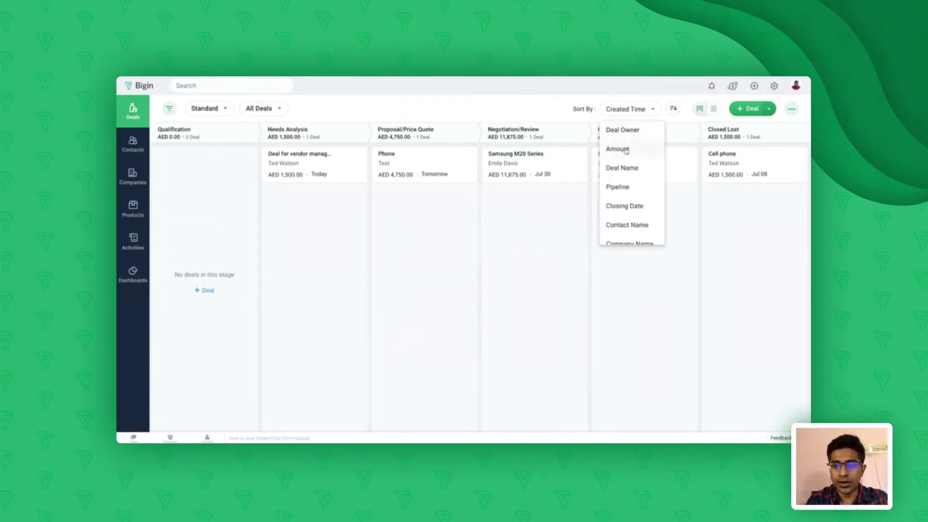
pyautogui.scroll(-1, 624, 224)
pyautogui.scroll(-2, 625, 224)
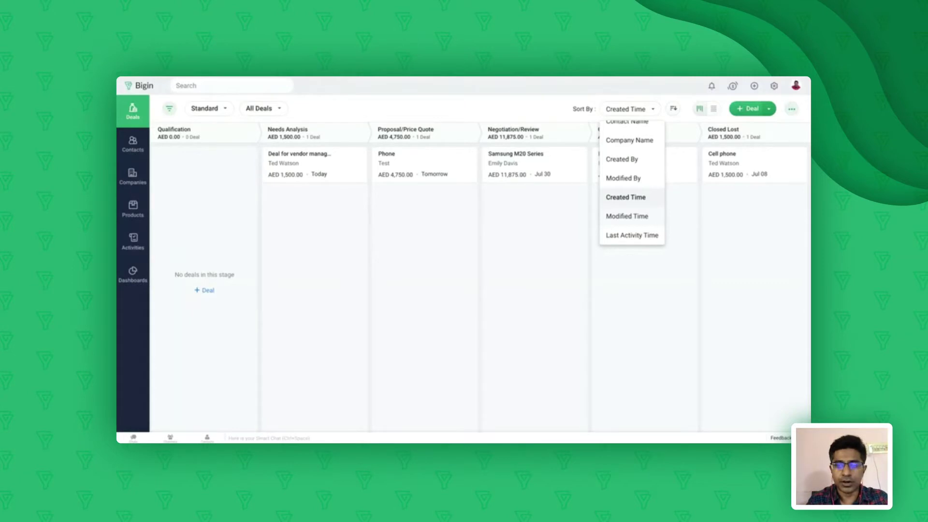
pyautogui.click(526, 105)
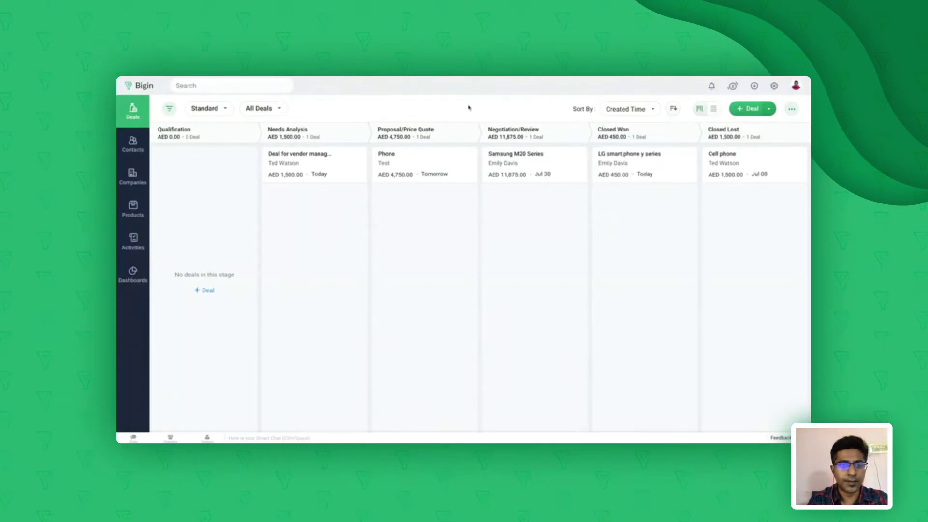
pyautogui.click(279, 109)
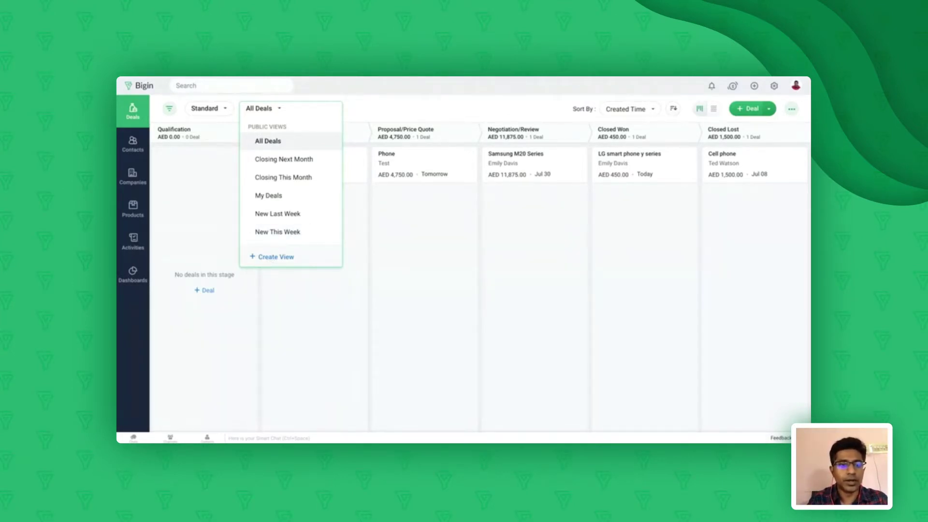
# Switch the deals board from the Standard pipeline to the Accessories pipeline
pyautogui.click(406, 107)
pyautogui.click(223, 110)
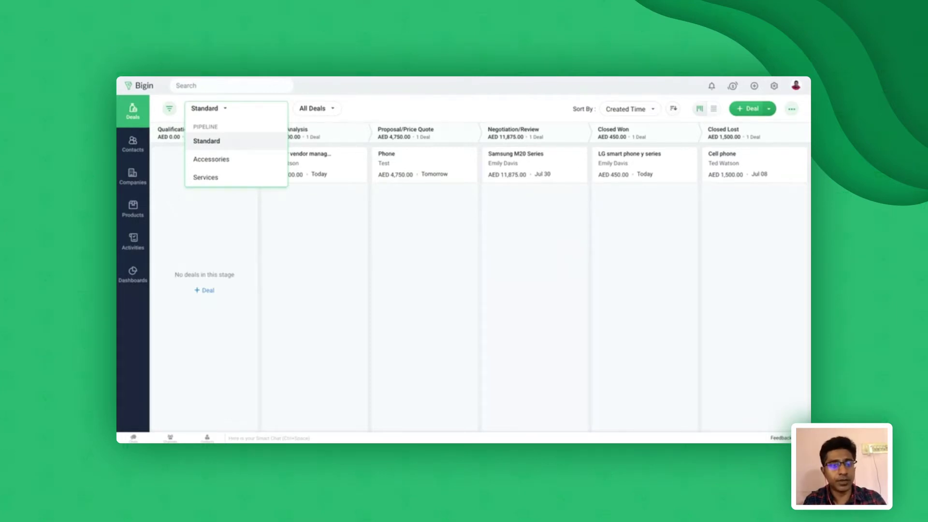
pyautogui.click(219, 165)
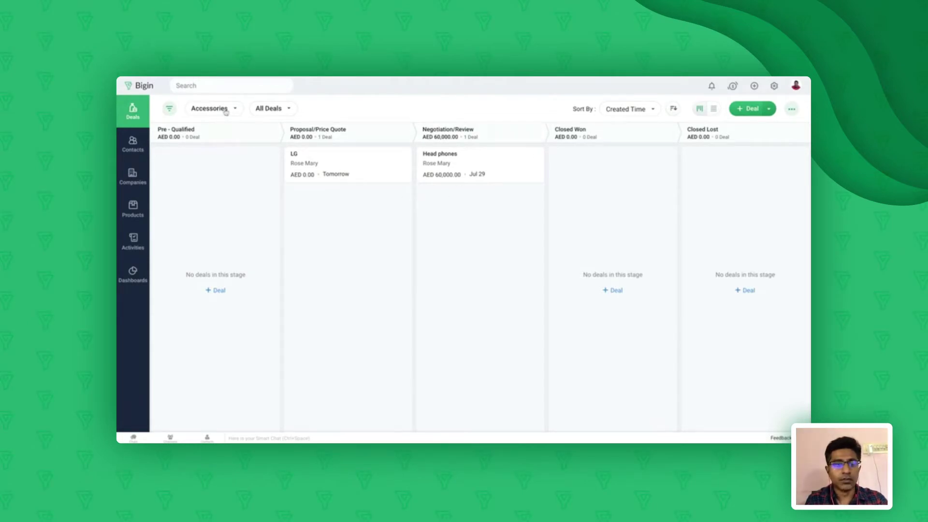
pyautogui.click(226, 110)
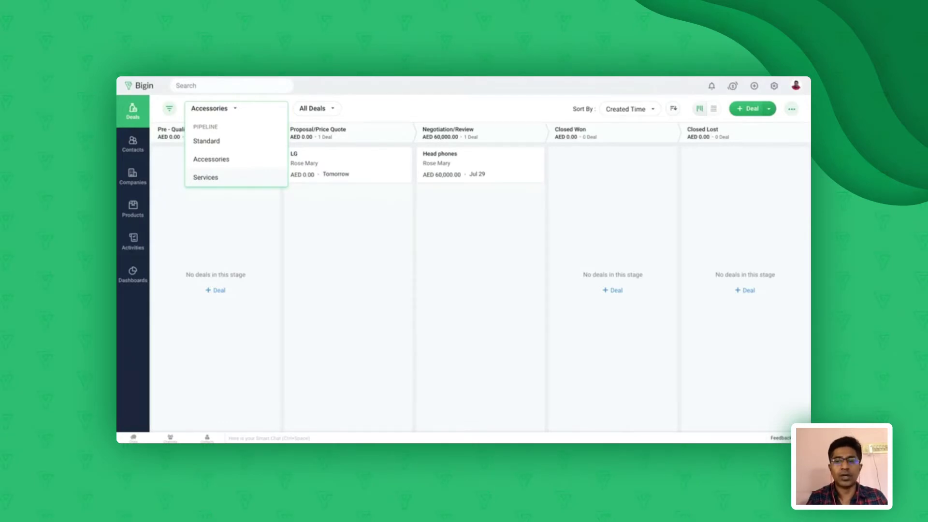
pyautogui.click(208, 213)
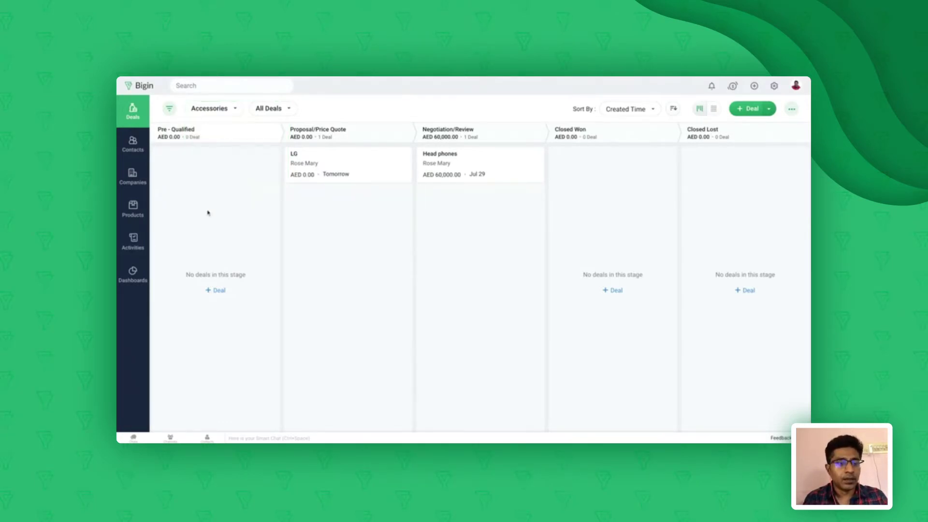
# Visit the contacts and companies lists, ending on the four-contact list
pyautogui.click(130, 151)
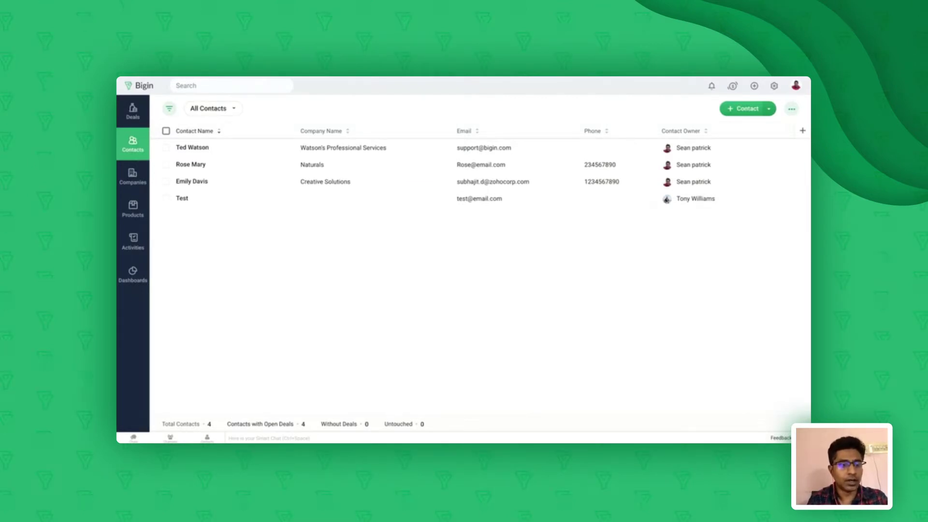
pyautogui.click(133, 184)
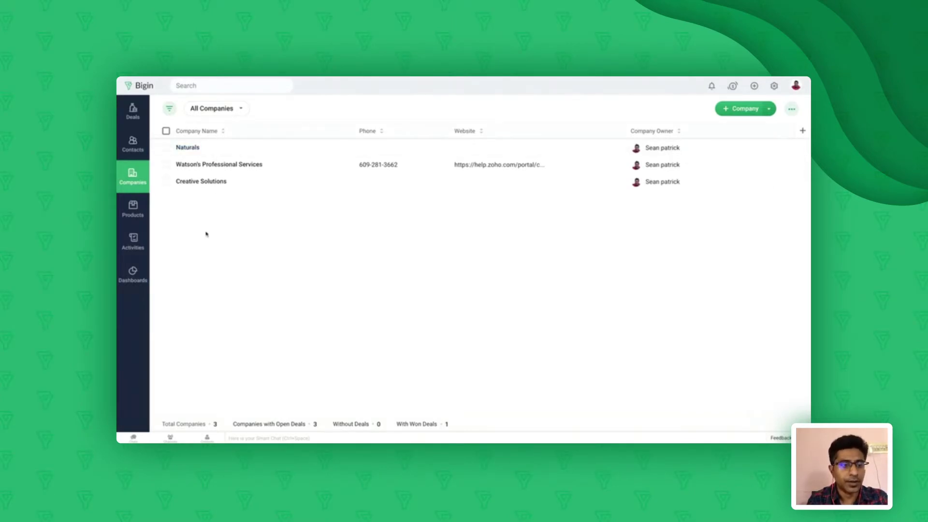
pyautogui.click(134, 151)
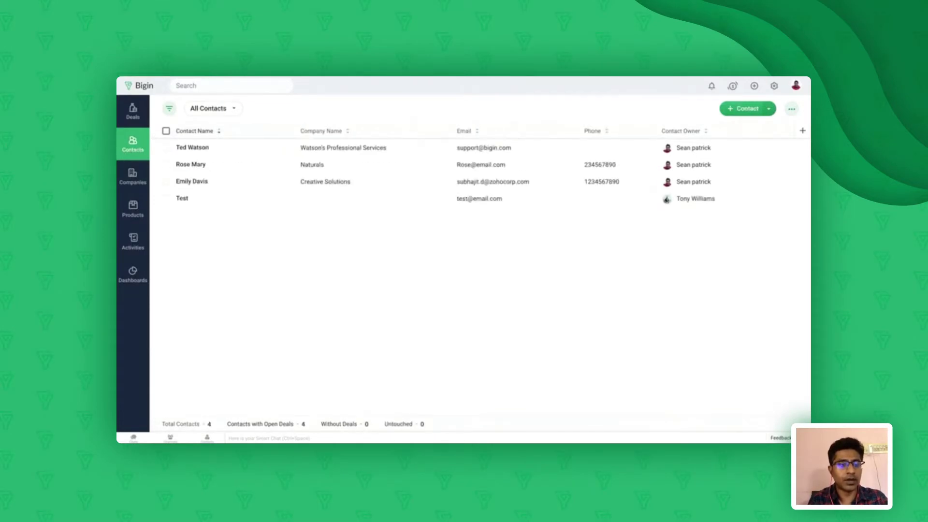
# Open the first contact's record, then show the Products list with its three products
pyautogui.click(196, 151)
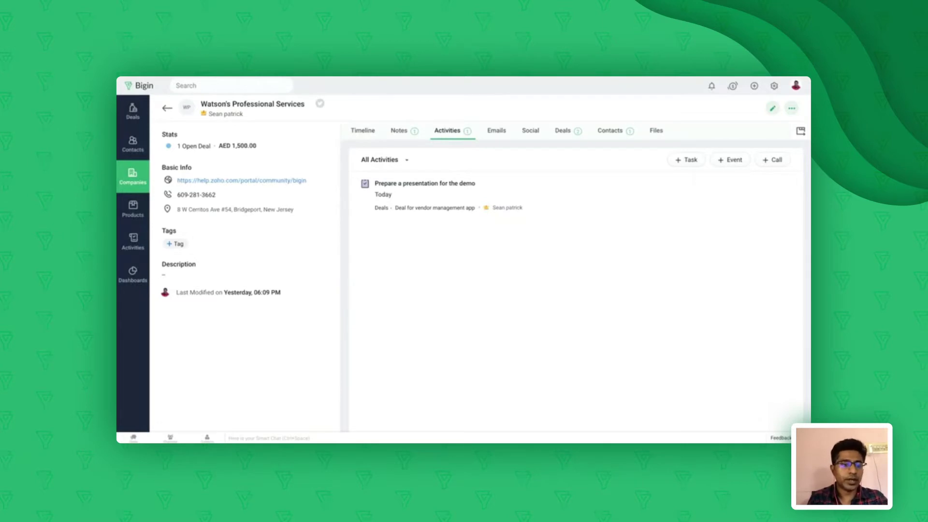
pyautogui.click(131, 216)
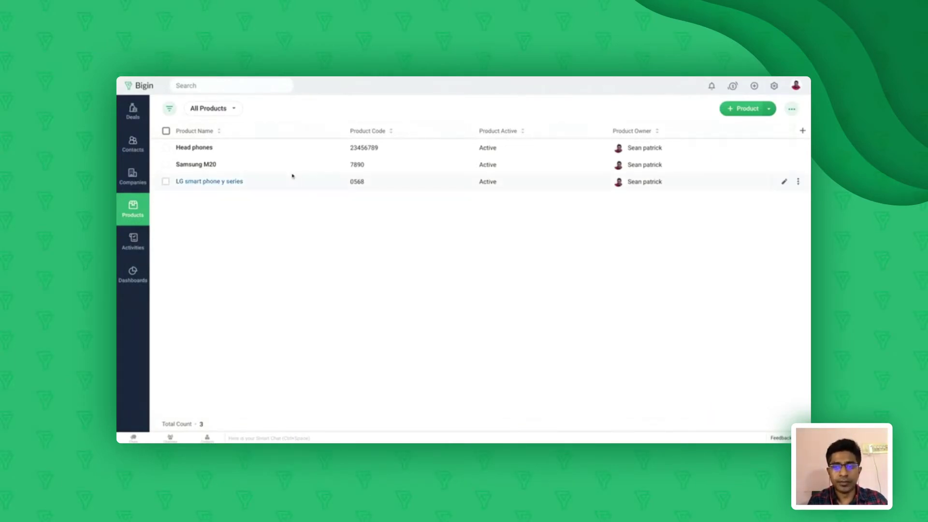
# Create Hardware product 'TEst product', code 12345, unit price 50, then return to All Products
pyautogui.click(747, 109)
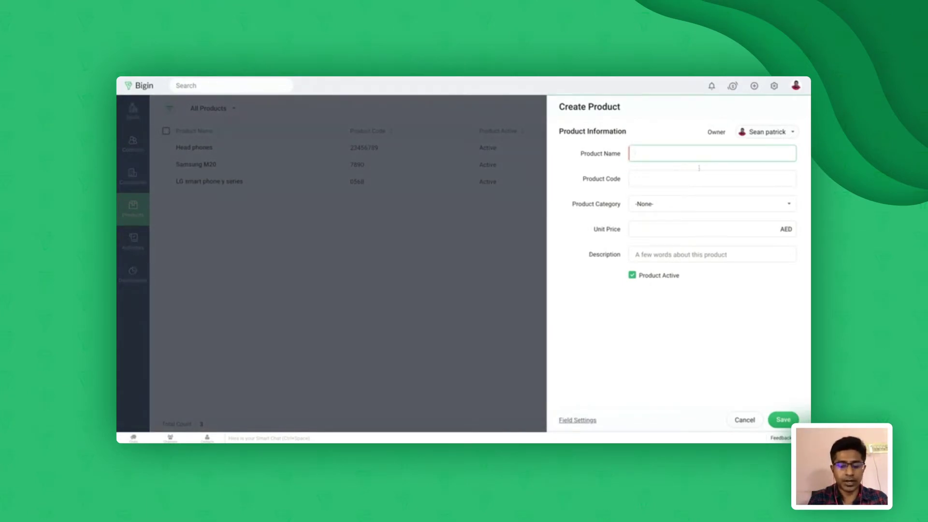
pyautogui.write('TEst product')
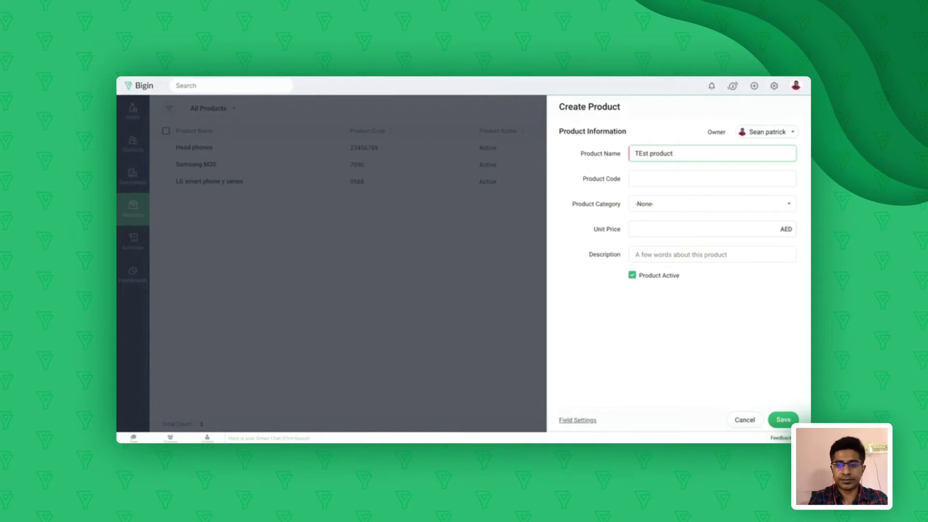
pyautogui.press('Tab')
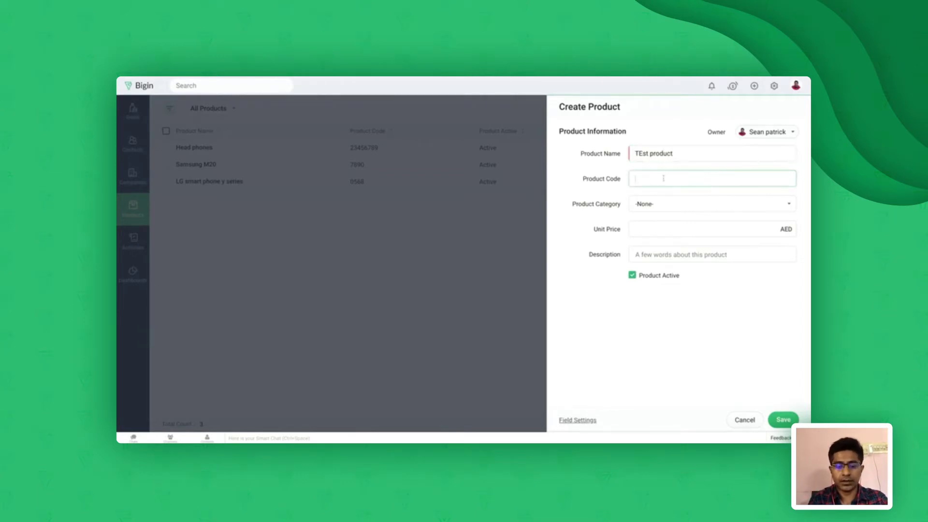
pyautogui.write('12345')
pyautogui.click(672, 212)
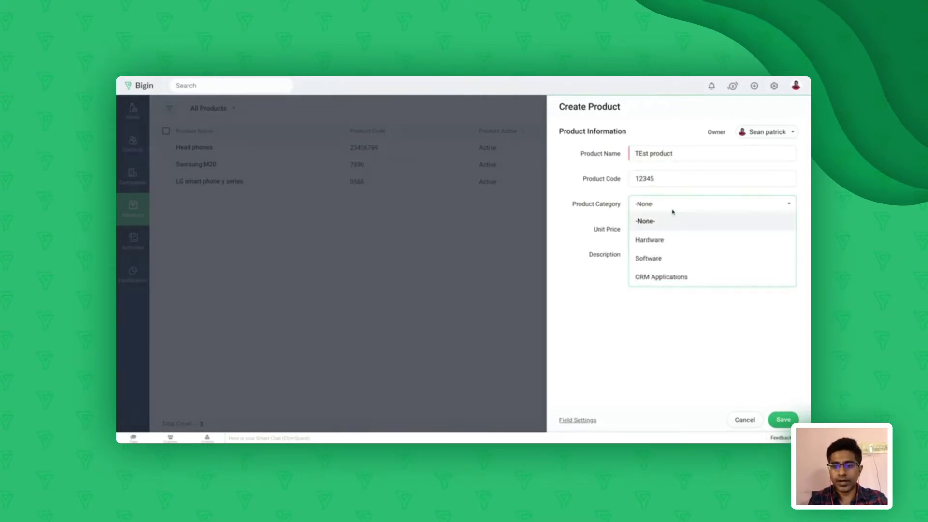
pyautogui.click(660, 244)
pyautogui.click(697, 230)
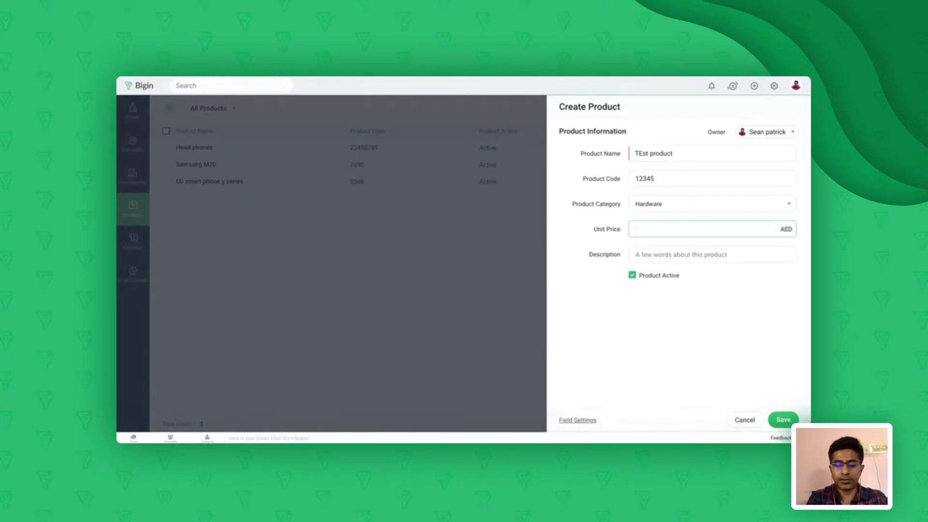
pyautogui.write('50')
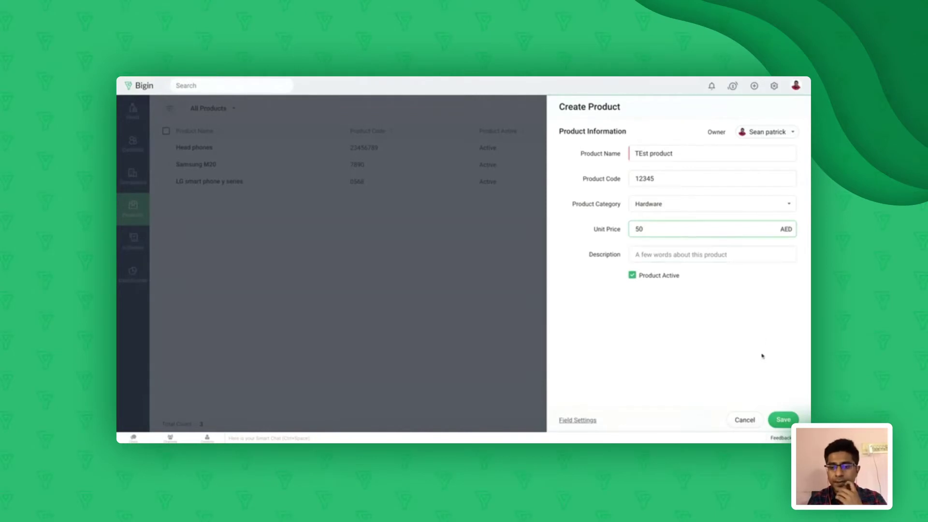
pyautogui.click(786, 420)
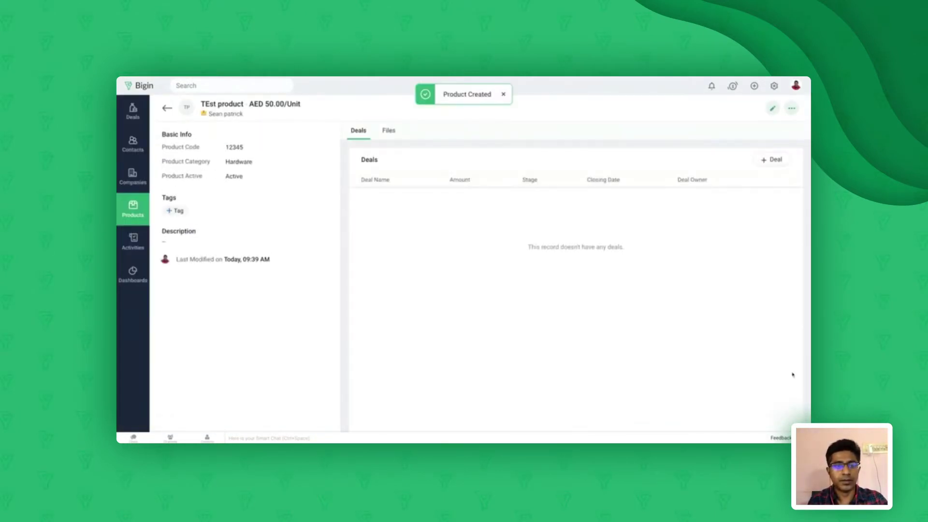
pyautogui.click(167, 108)
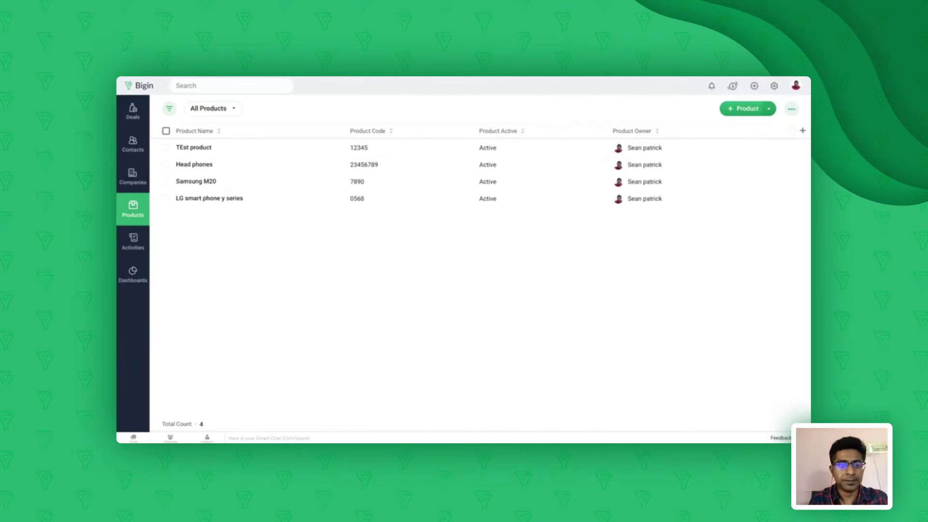
# In Activities, start a 'Follow up' task due 07/23/2020 with a reminder
pyautogui.click(134, 247)
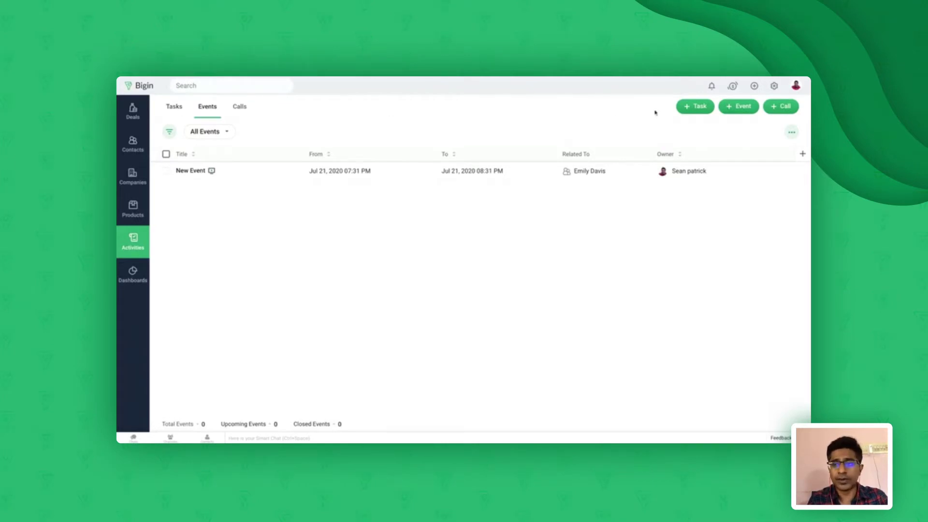
pyautogui.click(699, 110)
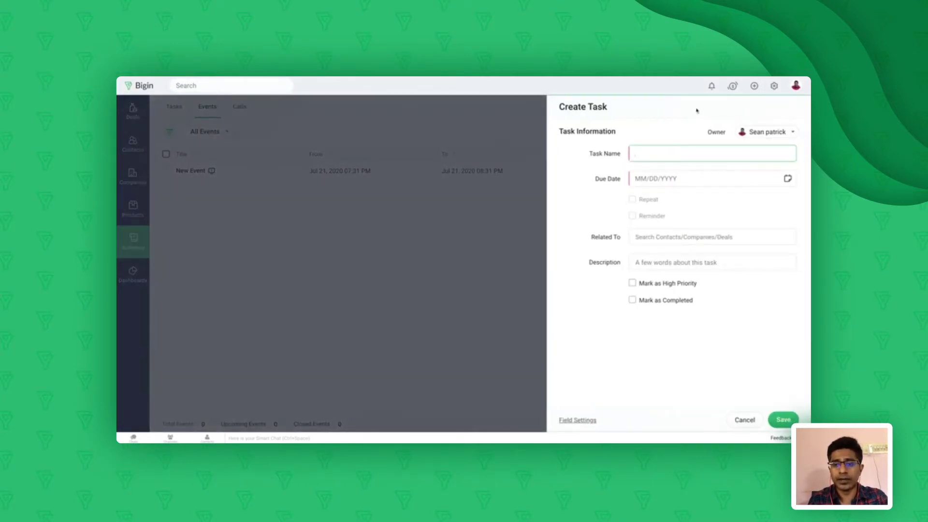
pyautogui.write('Fo')
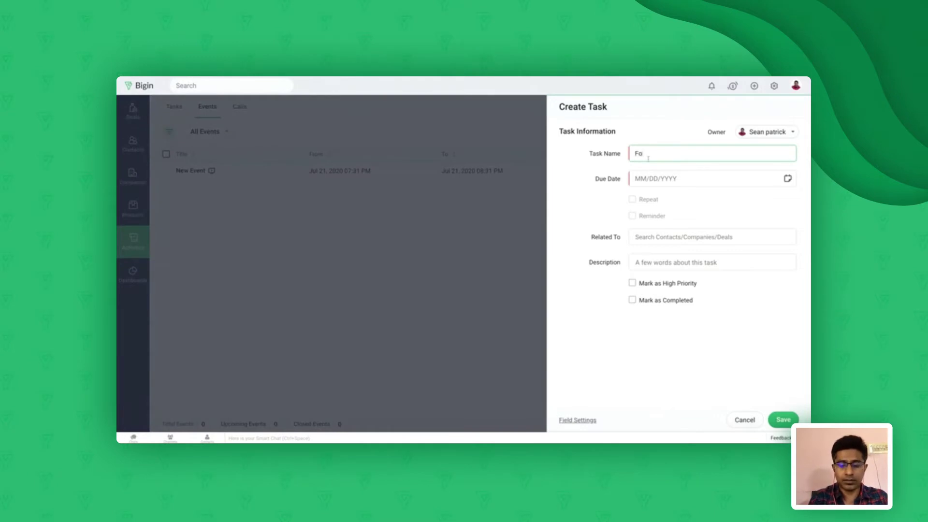
pyautogui.write('llow up')
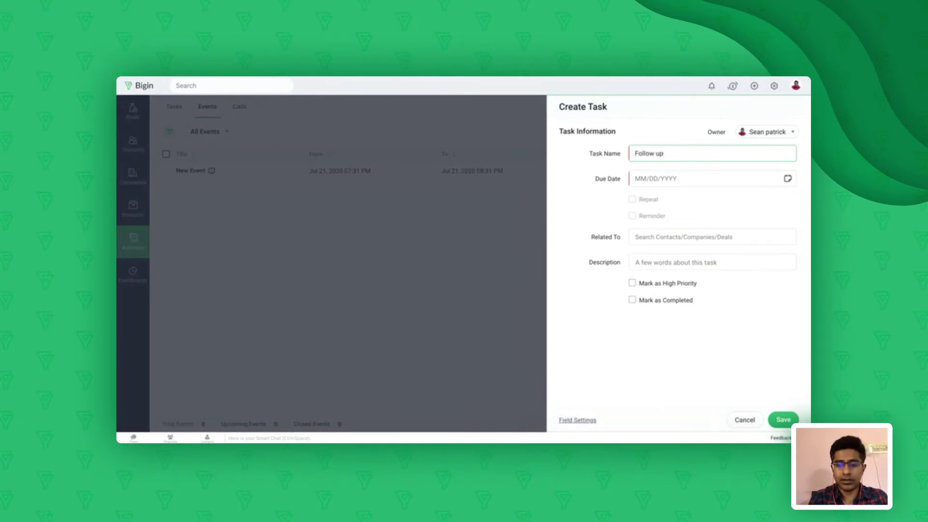
pyautogui.click(658, 180)
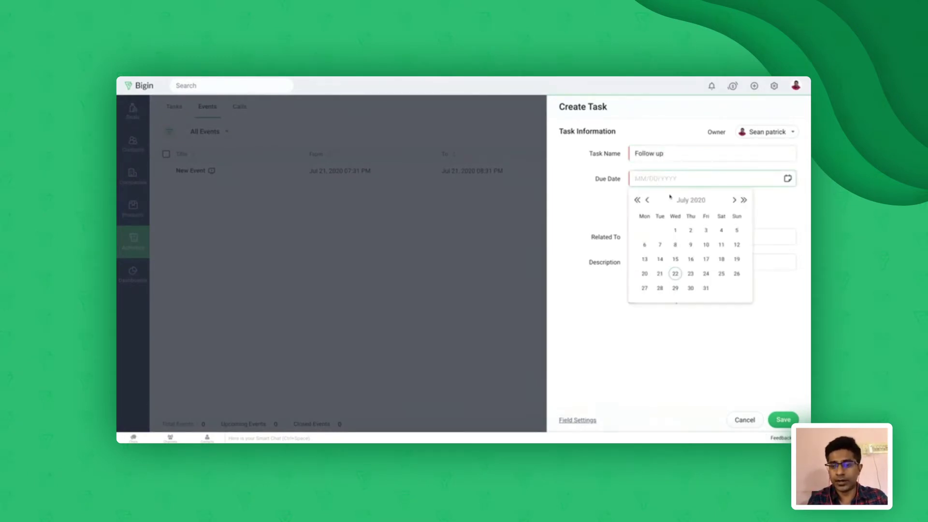
pyautogui.click(691, 274)
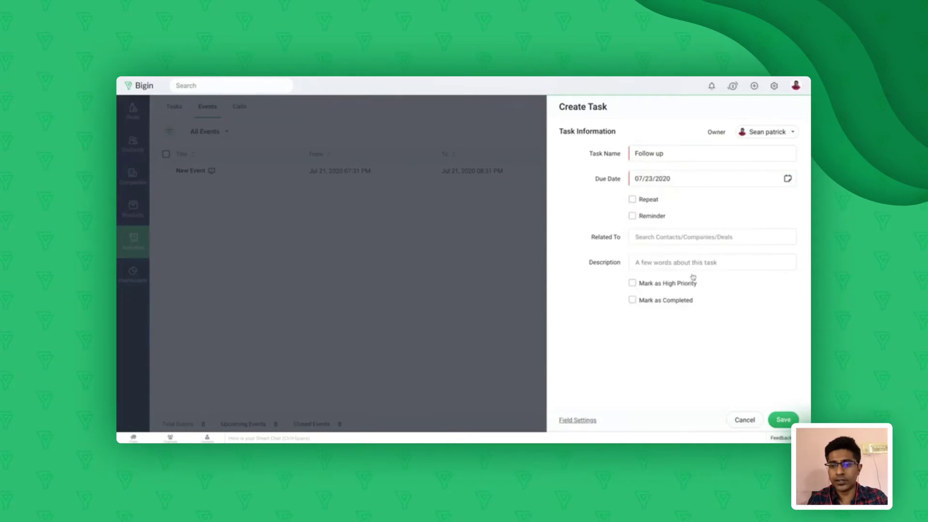
pyautogui.click(632, 215)
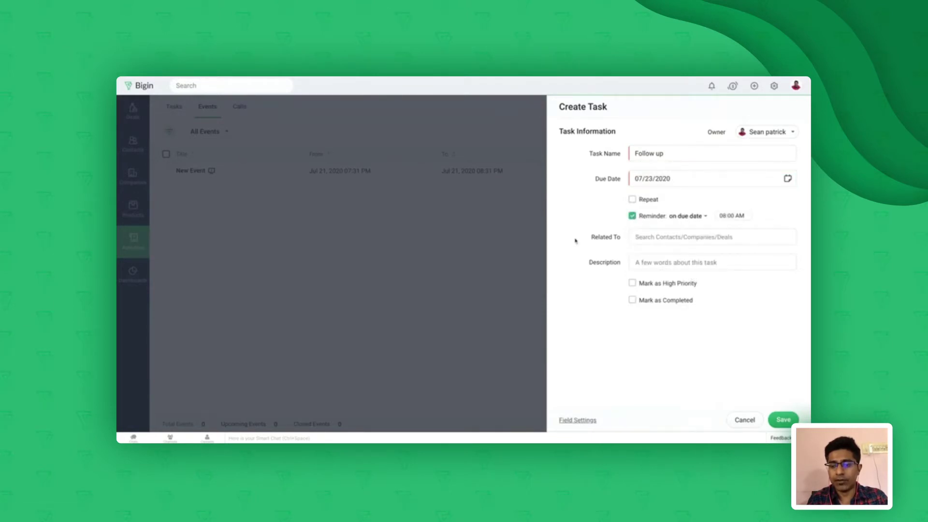
# Link the Follow up task to the matching contact and save it
pyautogui.click(655, 241)
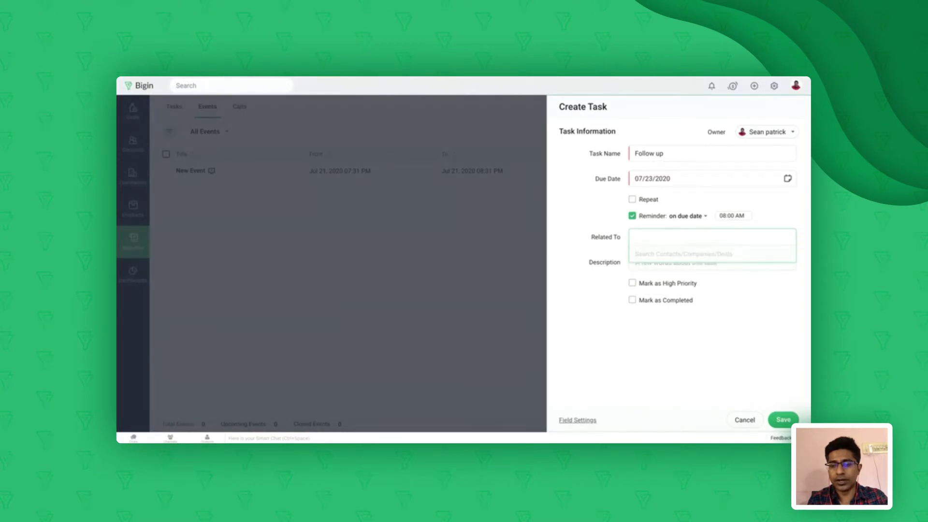
pyautogui.click(643, 238)
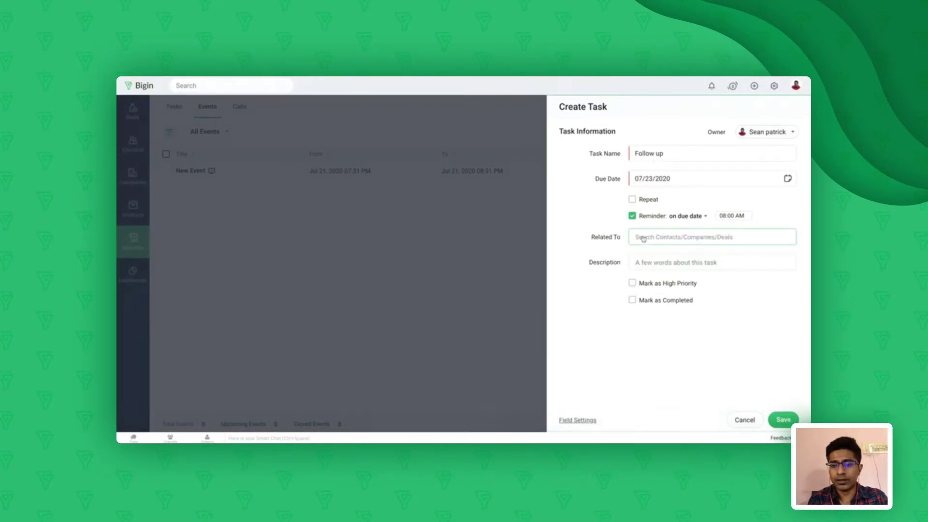
pyautogui.click(643, 238)
pyautogui.write('ted')
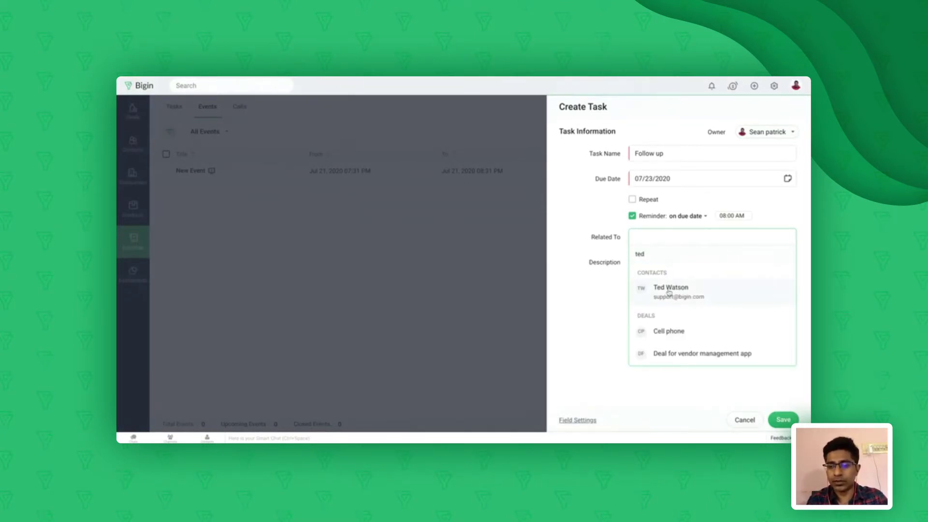
pyautogui.click(670, 289)
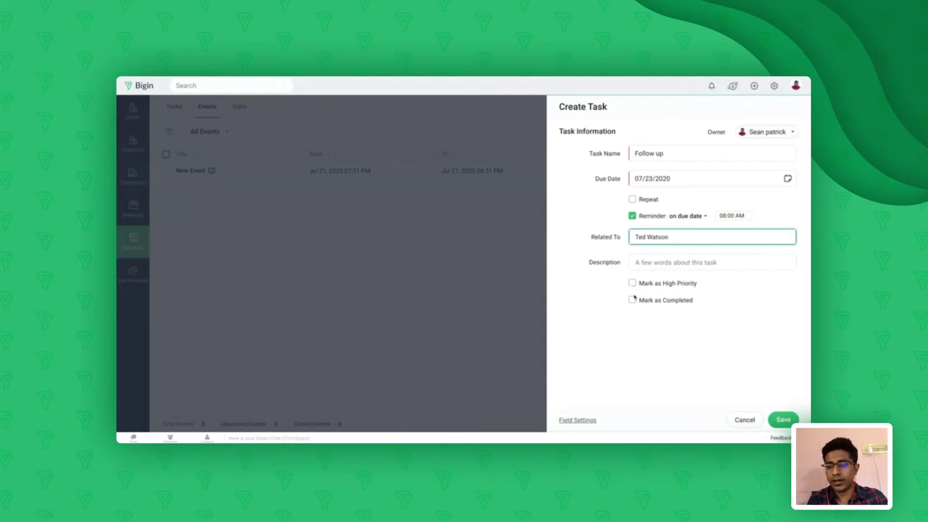
pyautogui.click(782, 419)
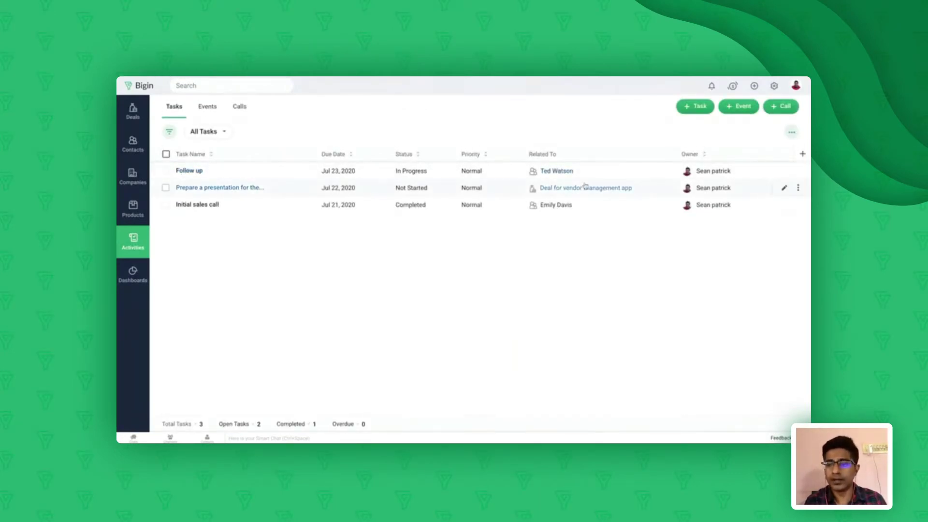
# Make the other user the Follow up task's owner, save, and switch to Events
pyautogui.click(784, 172)
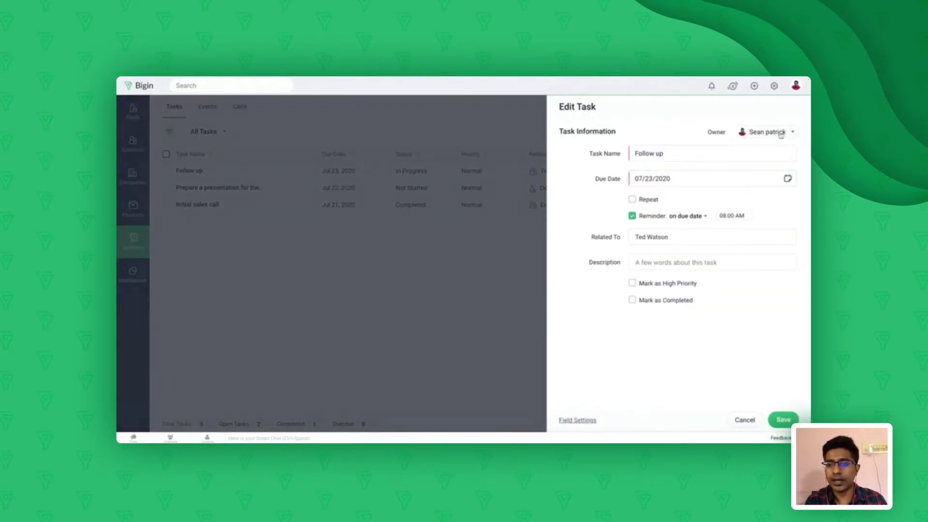
pyautogui.click(779, 137)
pyautogui.click(760, 154)
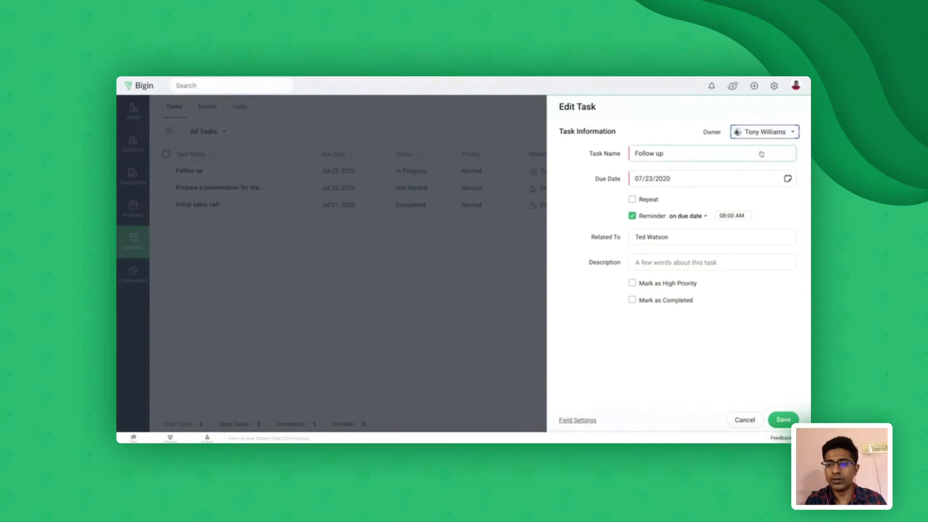
pyautogui.click(784, 419)
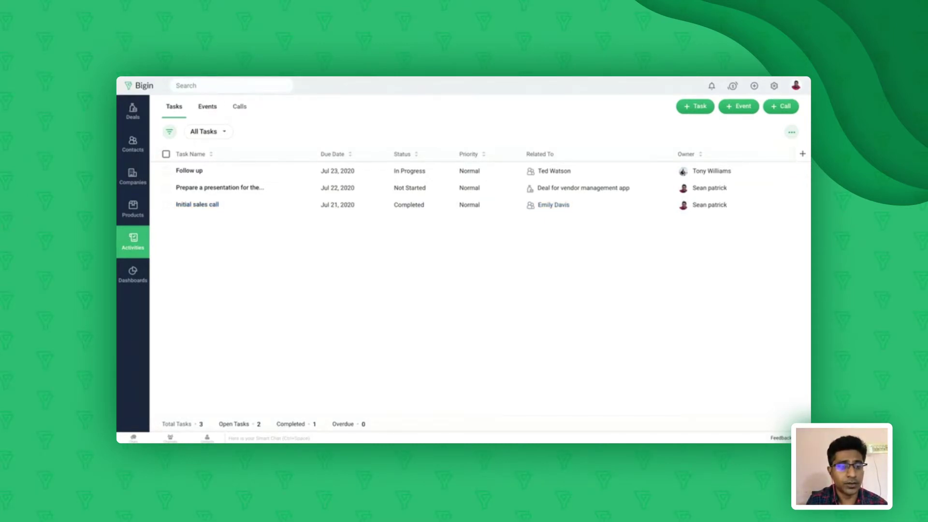
pyautogui.click(207, 106)
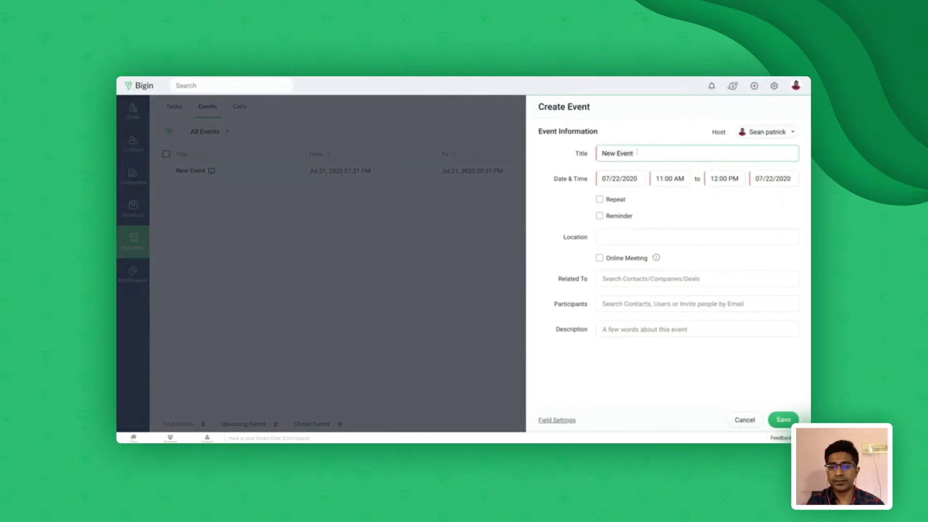
# Title the new event 'Meeting' and schedule it for 07/23/2020, 12:30–01:30 PM
pyautogui.hotkey('ctrl', 'a')
pyautogui.write('M')
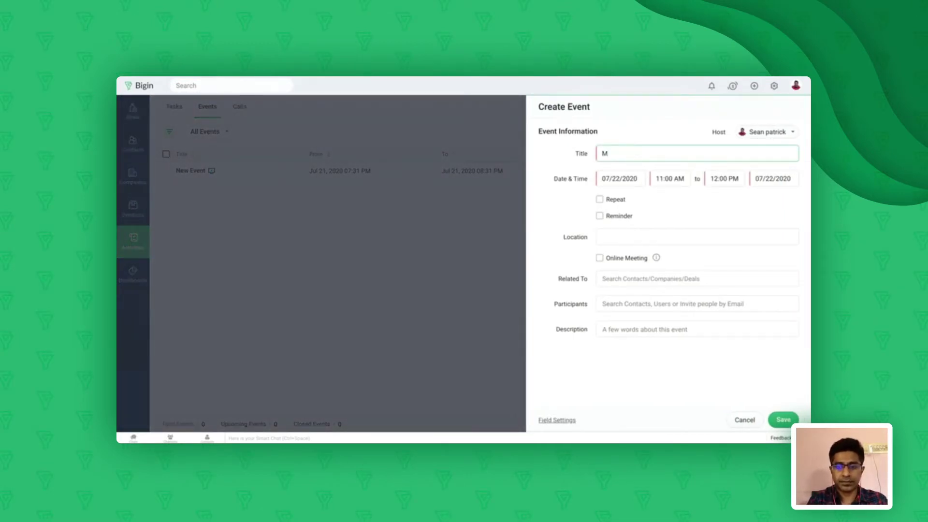
pyautogui.write('eeting')
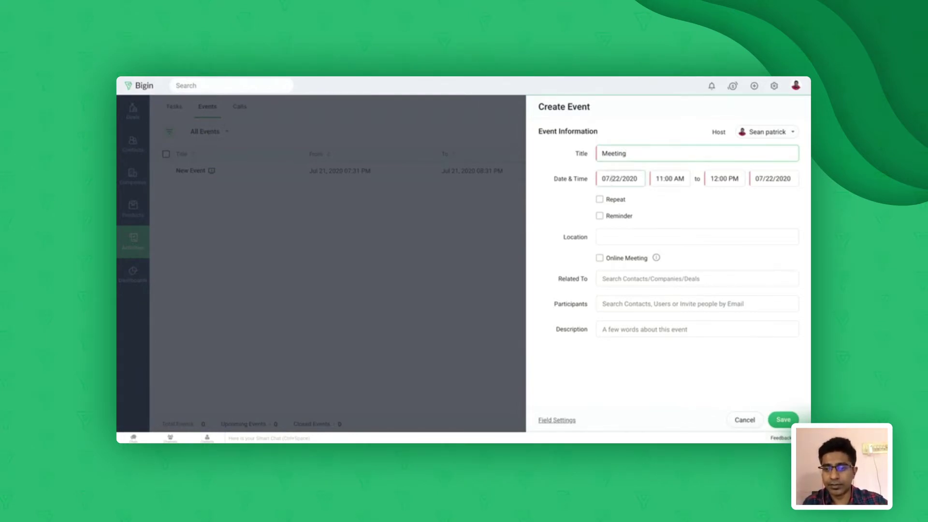
pyautogui.click(611, 179)
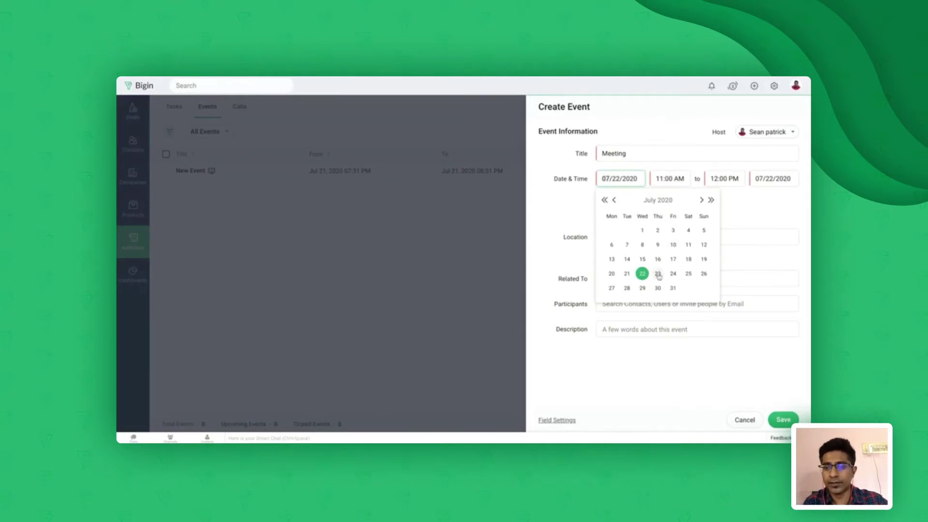
pyautogui.click(658, 274)
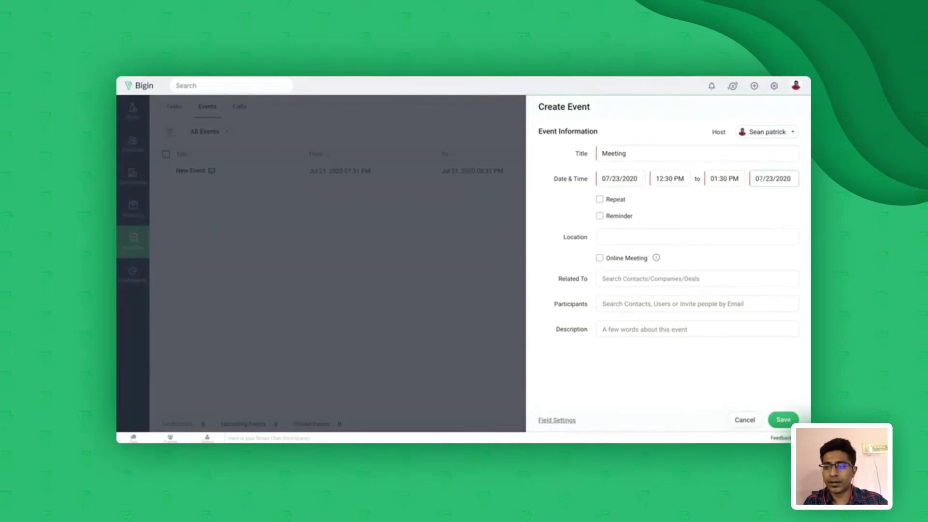
pyautogui.click(759, 179)
pyautogui.click(736, 276)
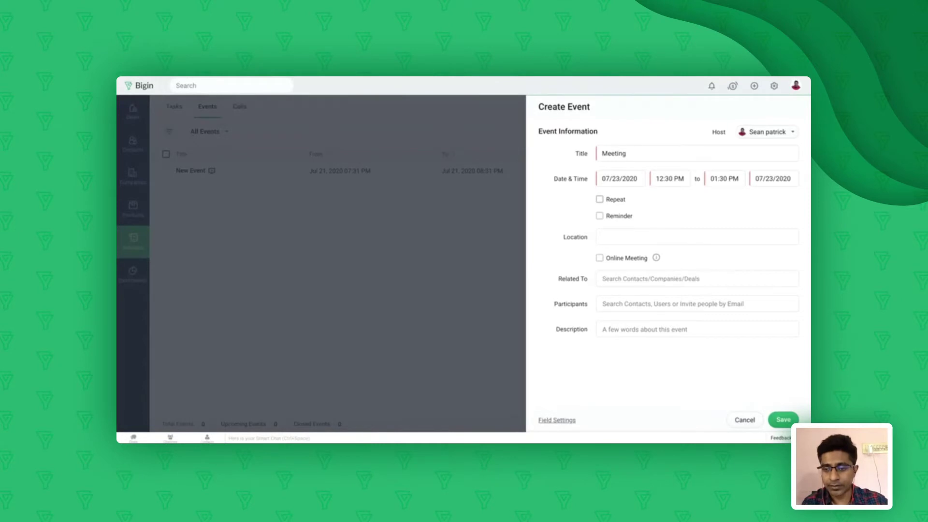
# Give the Meeting event a 15-minute reminder, leaving the online meeting option off
pyautogui.click(599, 216)
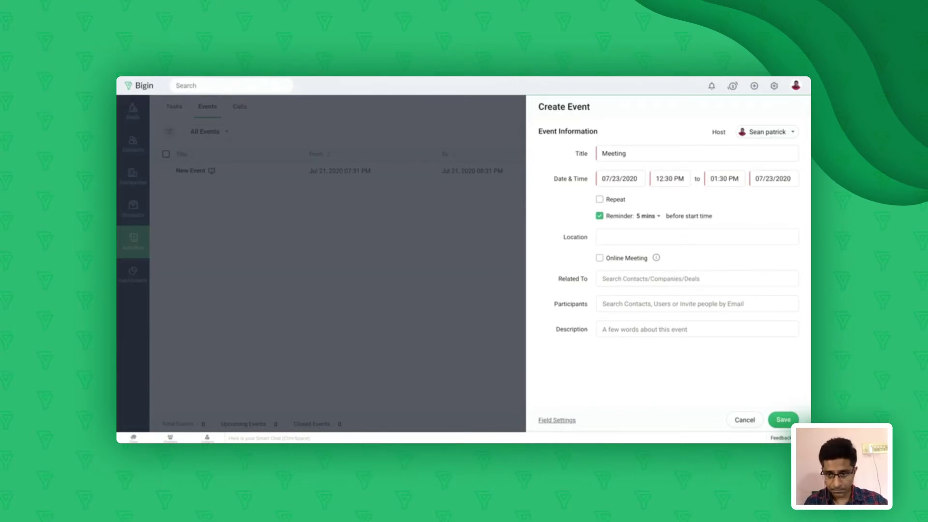
pyautogui.click(647, 216)
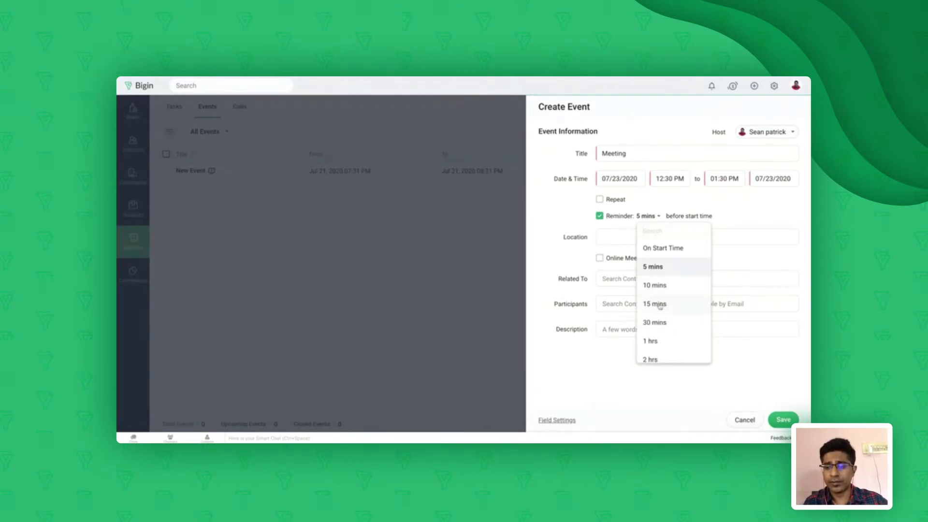
pyautogui.click(660, 306)
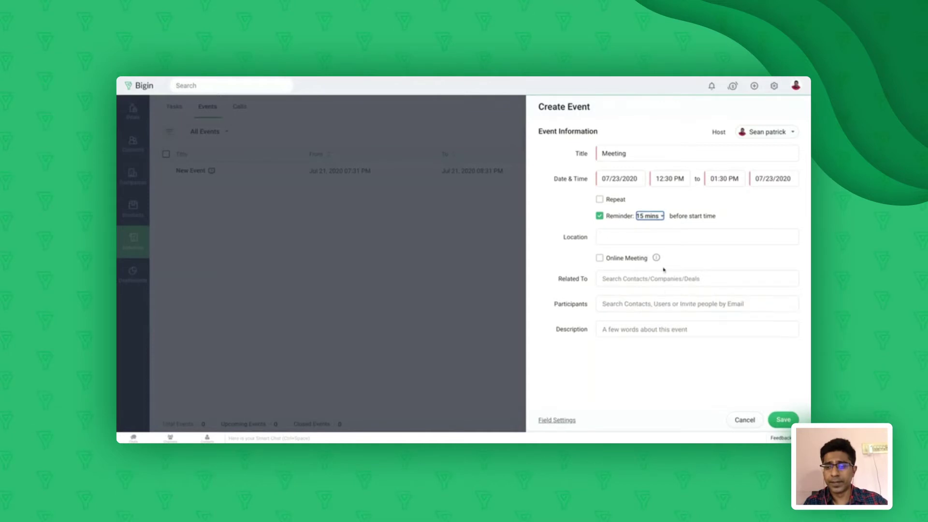
pyautogui.click(617, 239)
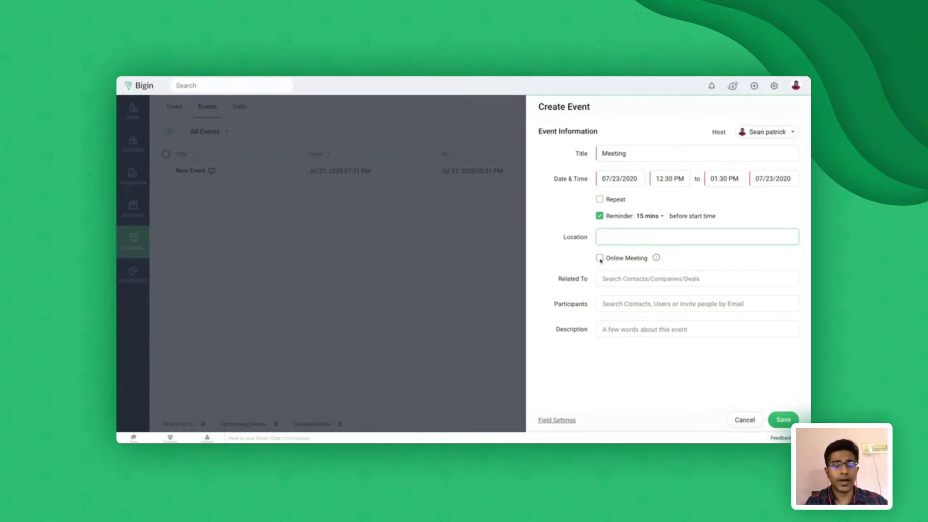
pyautogui.click(599, 258)
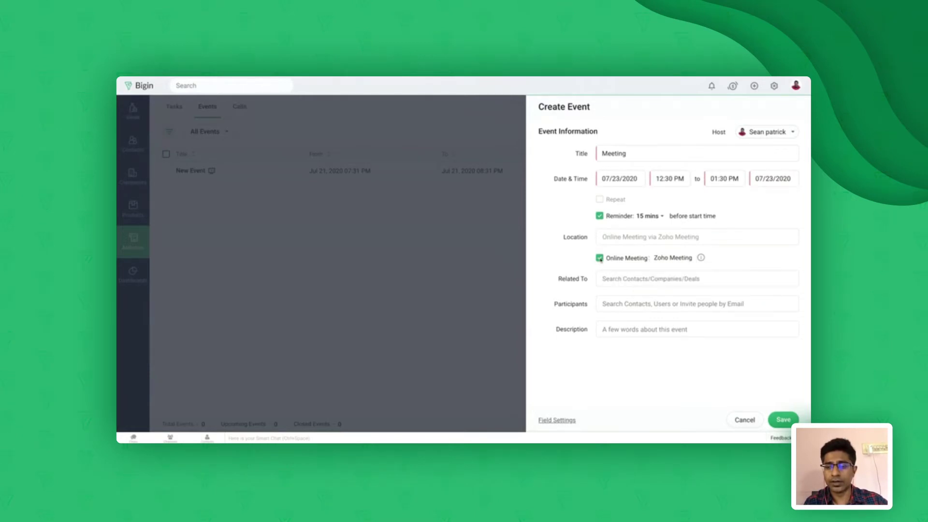
pyautogui.click(600, 259)
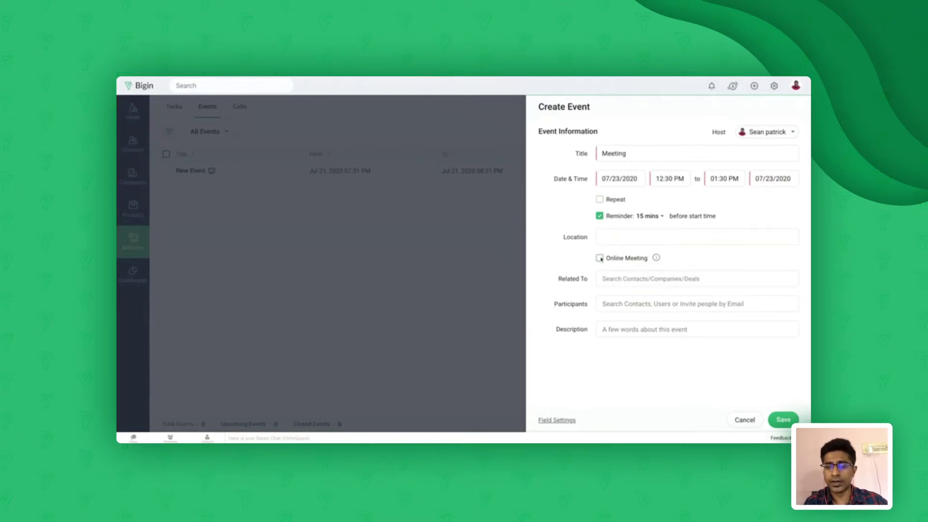
# Link the Meeting event to the searched contact and save it
pyautogui.click(620, 281)
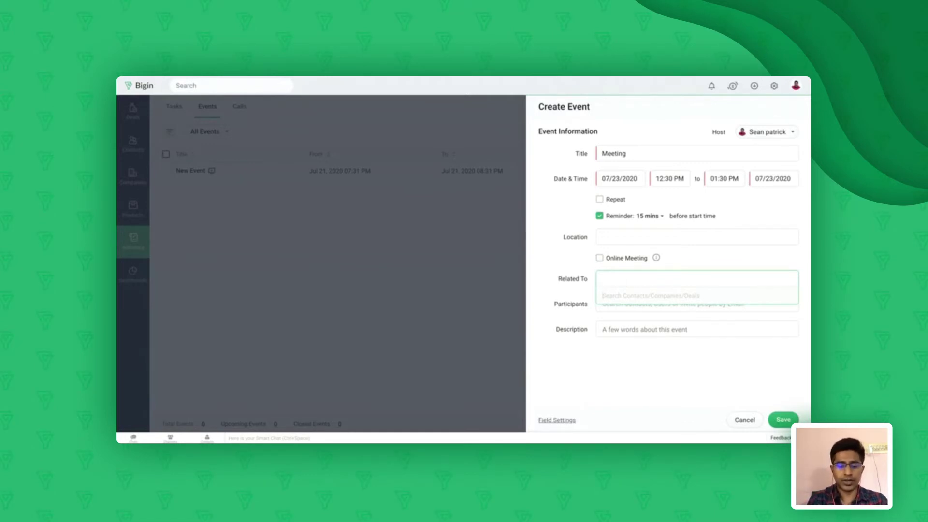
pyautogui.write('ted')
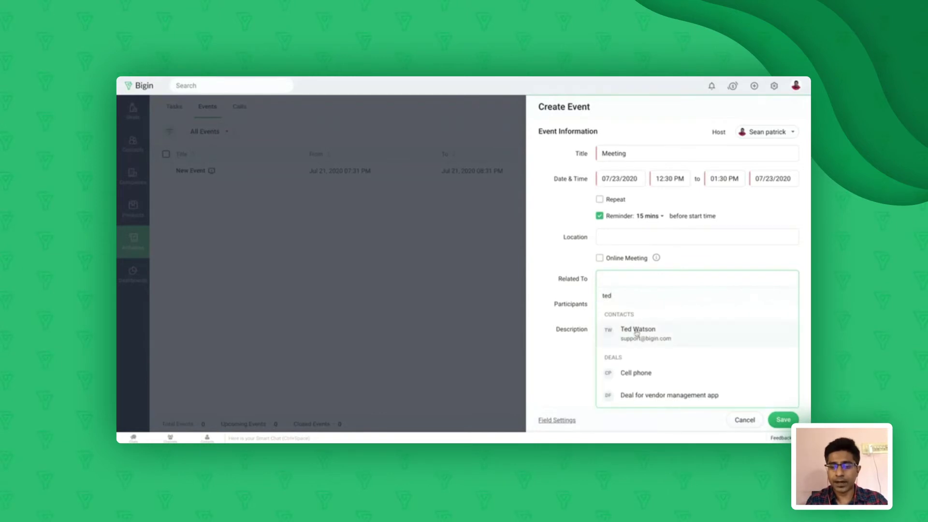
pyautogui.click(637, 331)
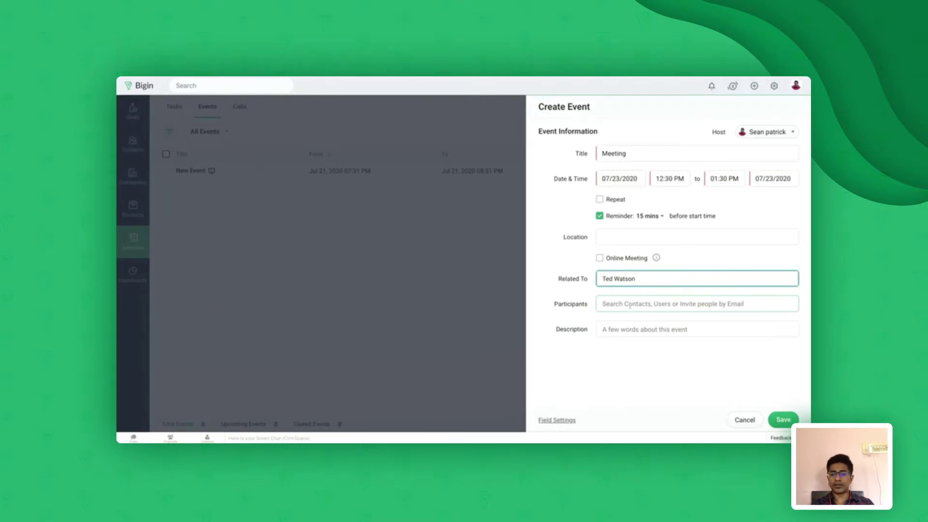
pyautogui.click(628, 304)
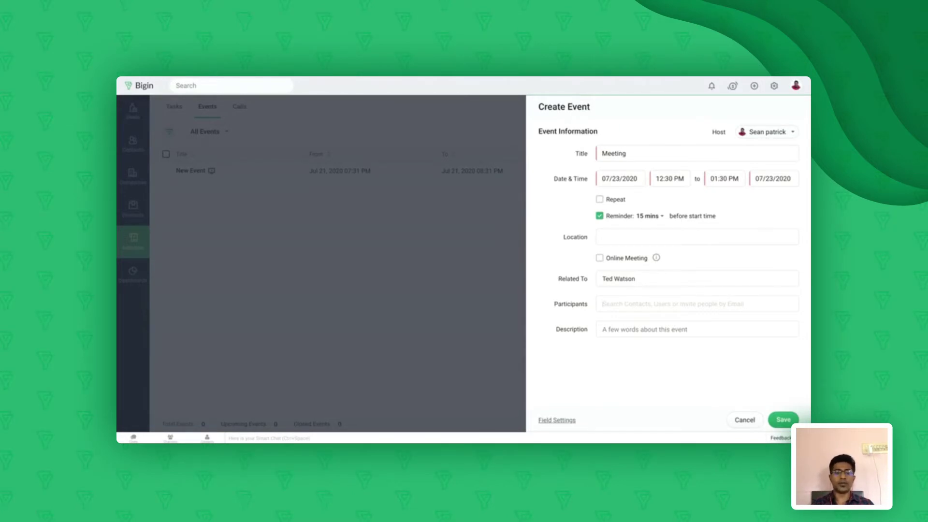
pyautogui.click(783, 419)
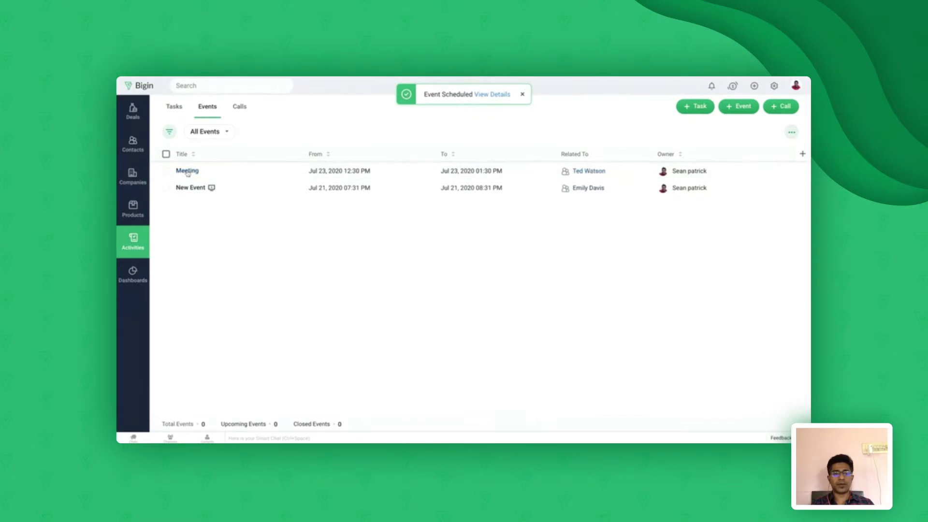
# Review the Meeting event's details, return to All Events, and show the Calls list
pyautogui.click(187, 171)
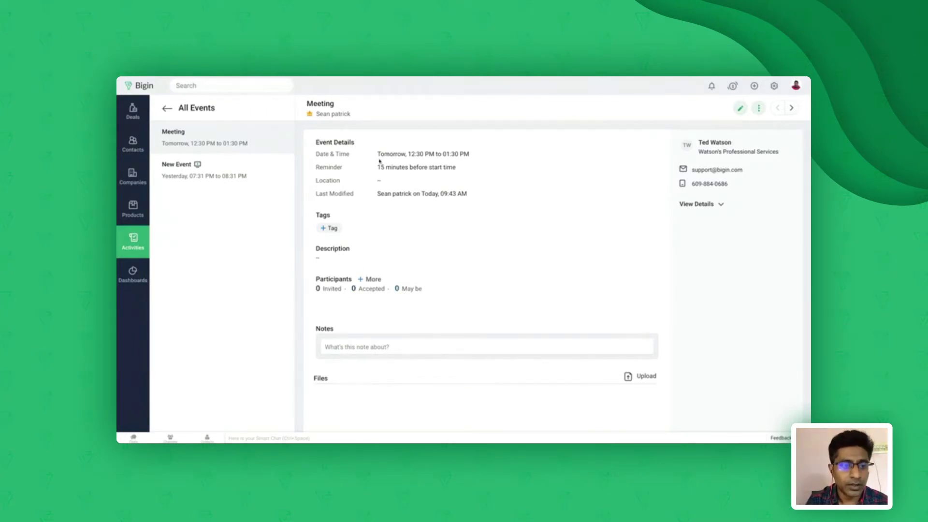
pyautogui.click(169, 110)
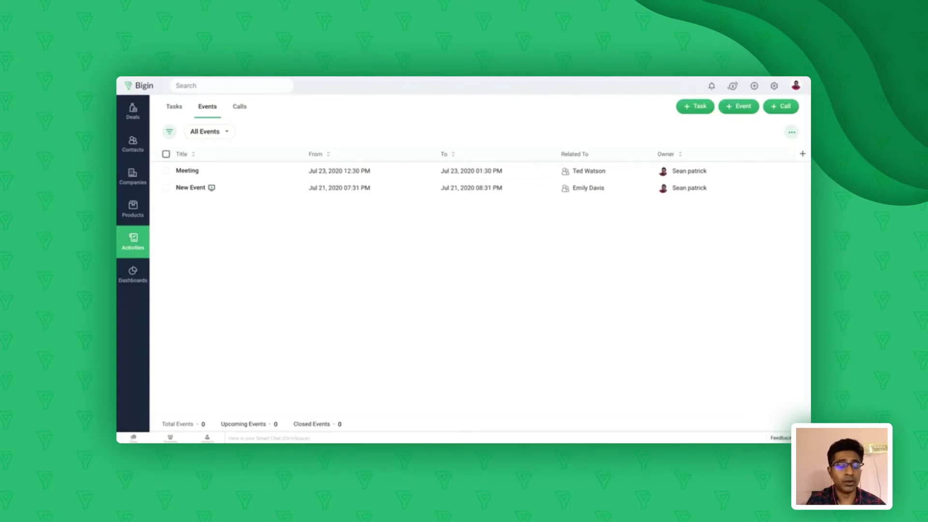
pyautogui.click(240, 108)
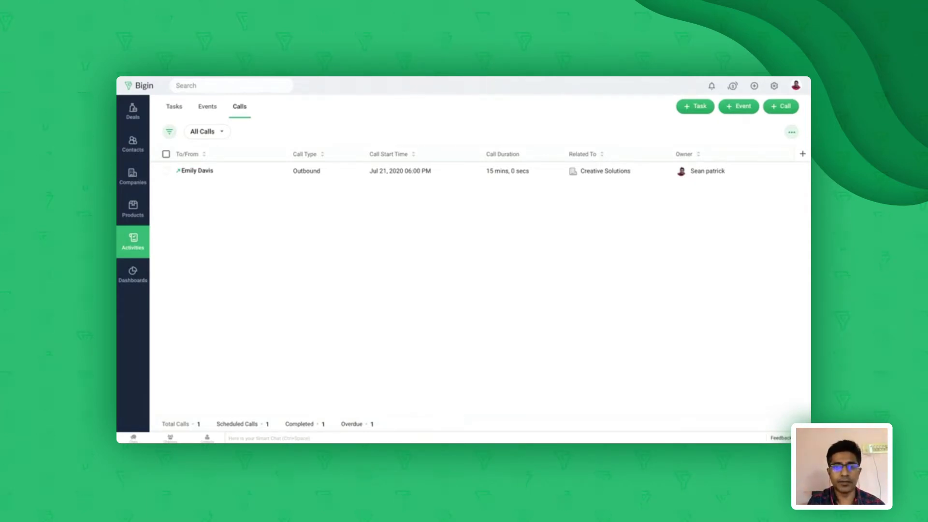
pyautogui.click(782, 107)
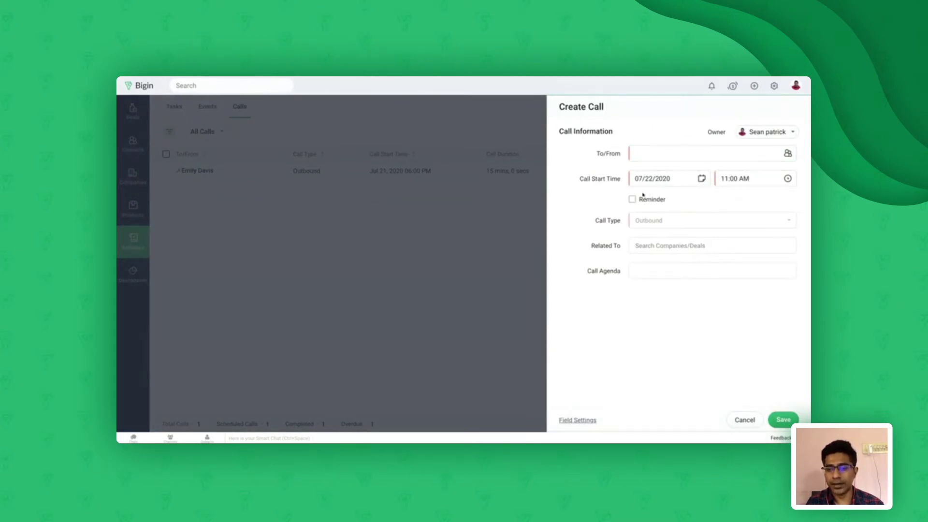
pyautogui.click(653, 248)
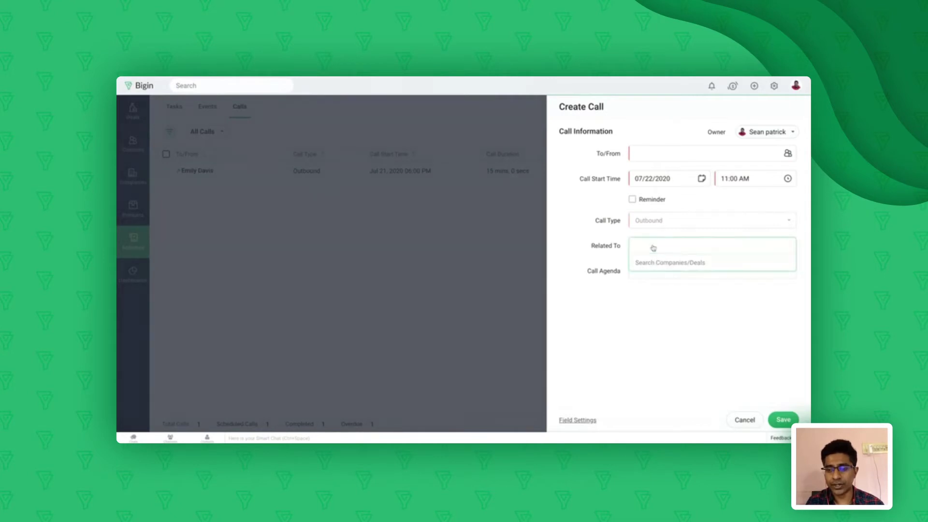
pyautogui.write('ted')
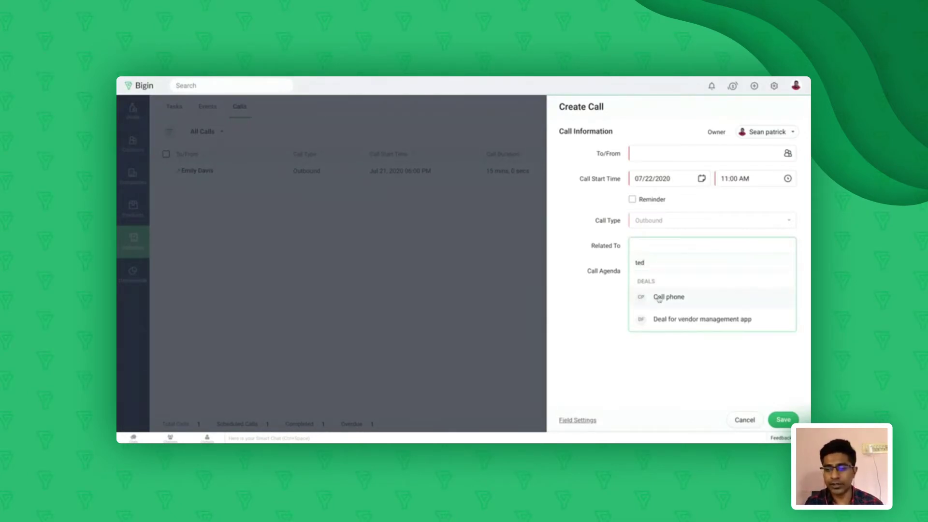
pyautogui.click(594, 306)
pyautogui.click(662, 273)
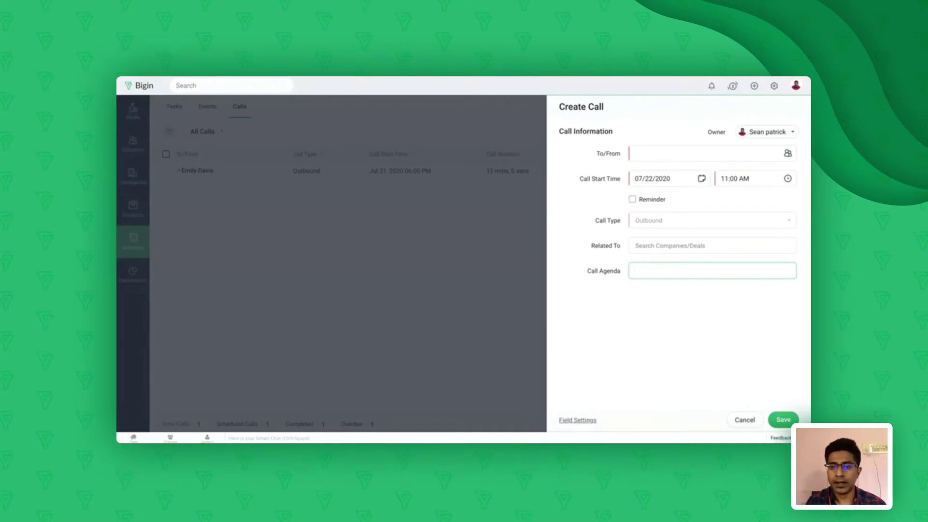
pyautogui.click(745, 419)
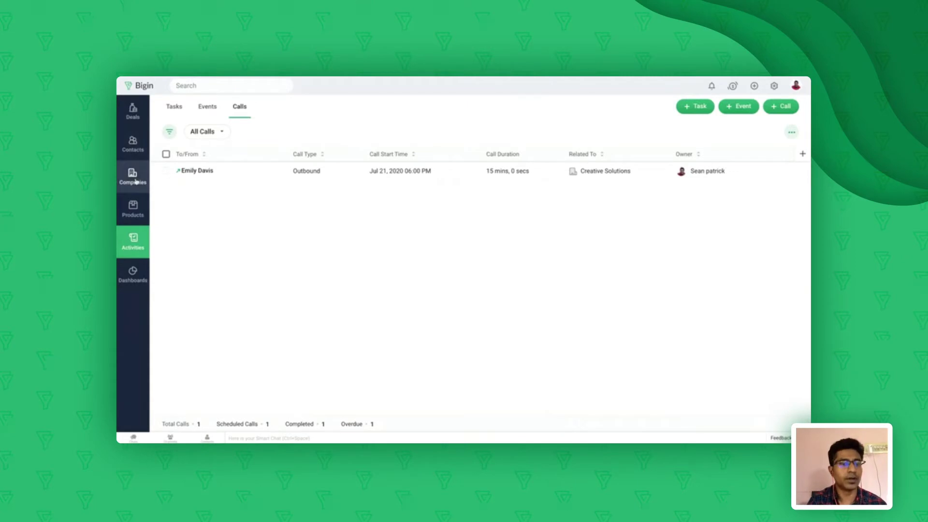
# Open the Creative Solutions contact's record and view its Activities tab
pyautogui.click(132, 150)
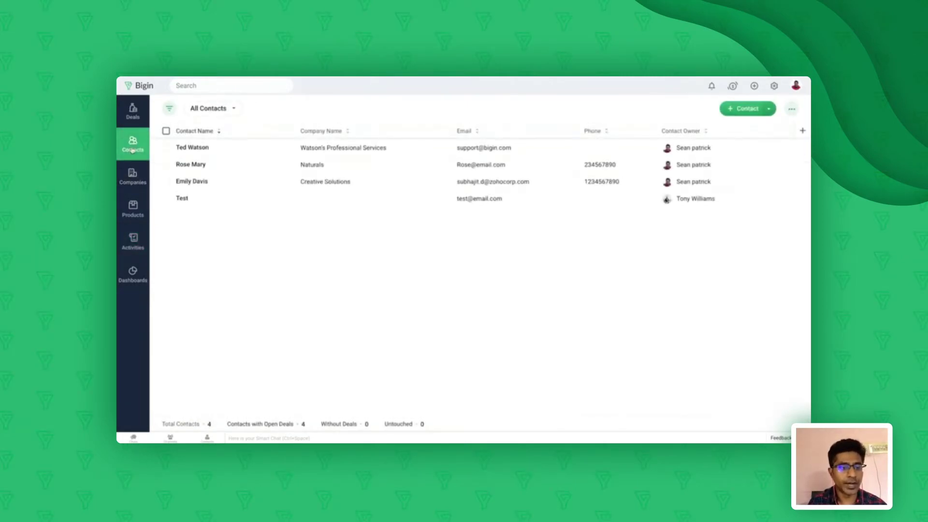
pyautogui.click(189, 183)
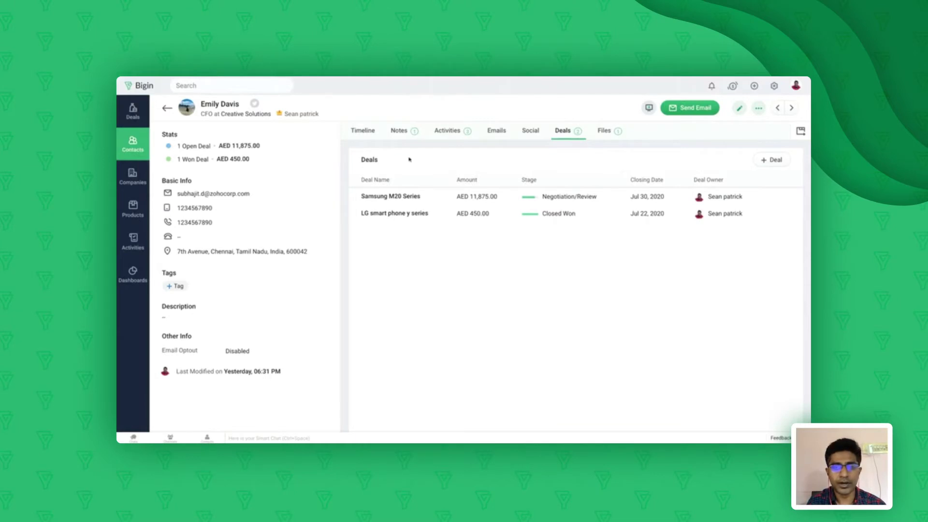
pyautogui.click(447, 130)
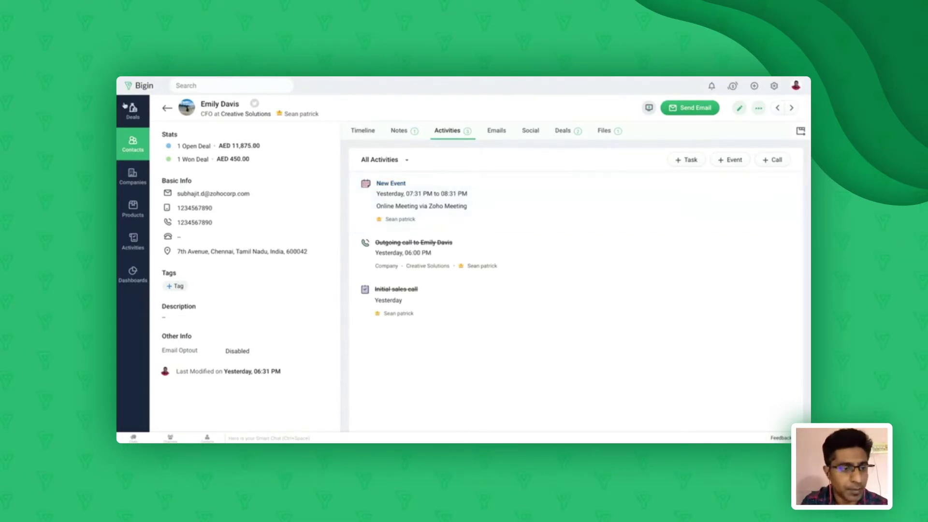
# View the activities of 'Deal for vendor management app', then open the Dashboards overview
pyautogui.click(136, 117)
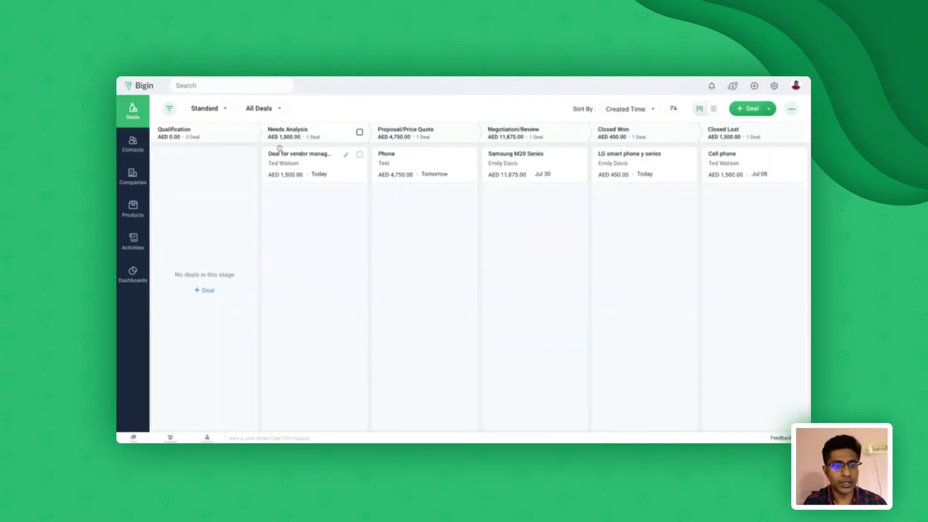
pyautogui.click(288, 155)
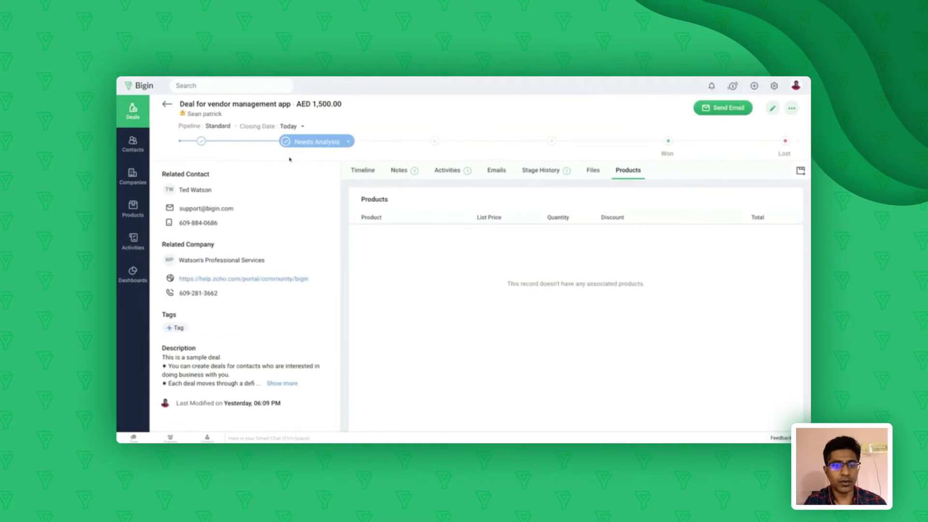
pyautogui.click(450, 171)
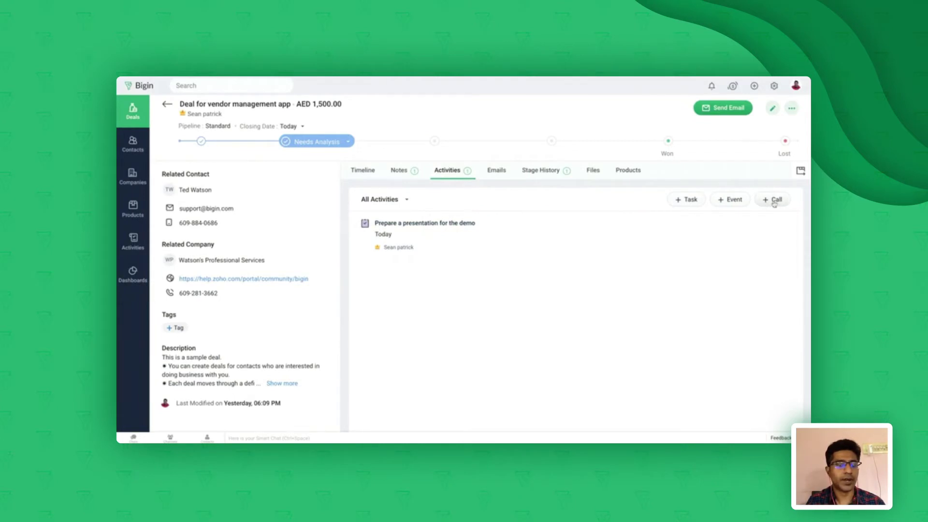
pyautogui.click(133, 275)
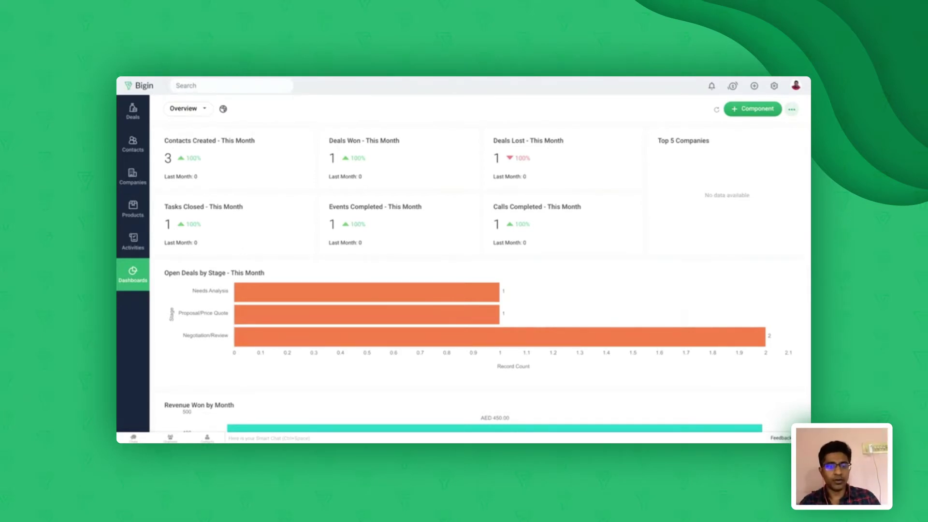
pyautogui.moveTo(341, 203)
pyautogui.scroll(-2, 341, 202)
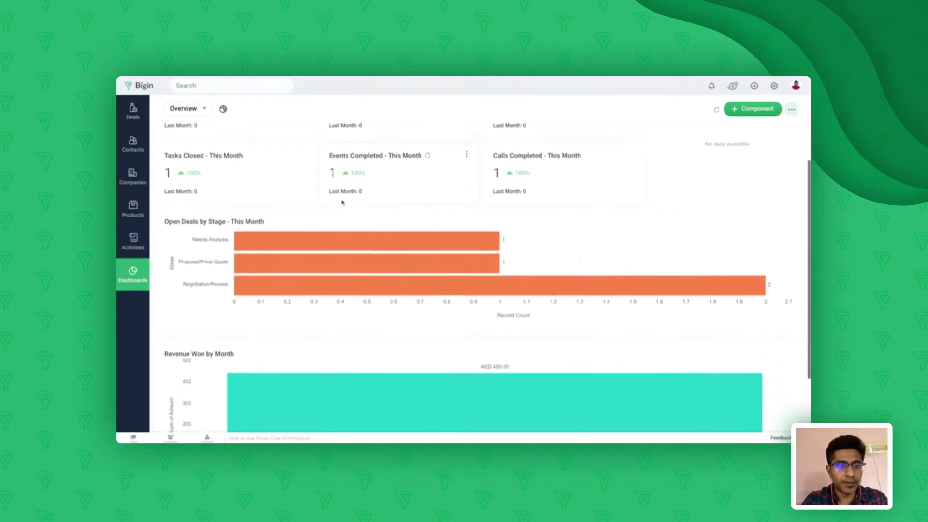
pyautogui.scroll(2, 341, 203)
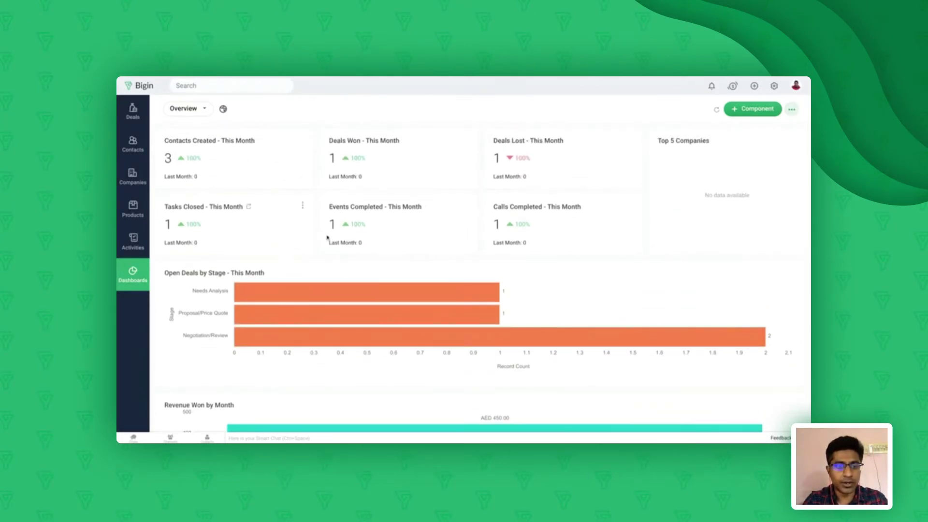
pyautogui.moveTo(469, 159)
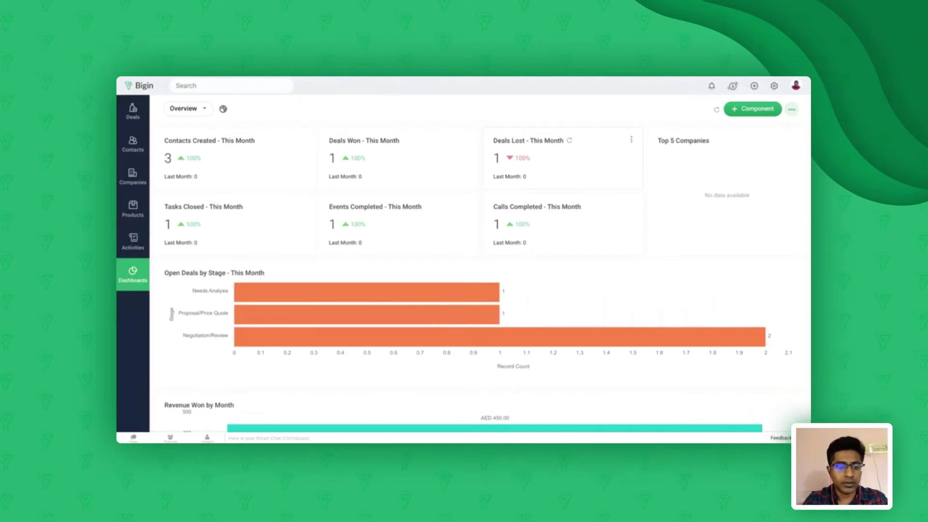
pyautogui.scroll(-3, 453, 218)
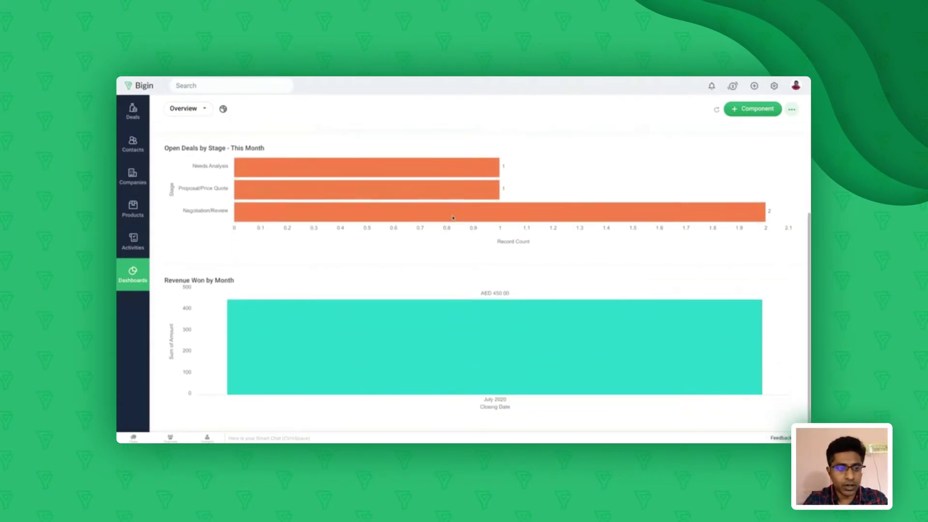
pyautogui.moveTo(452, 218)
pyautogui.scroll(3, 453, 218)
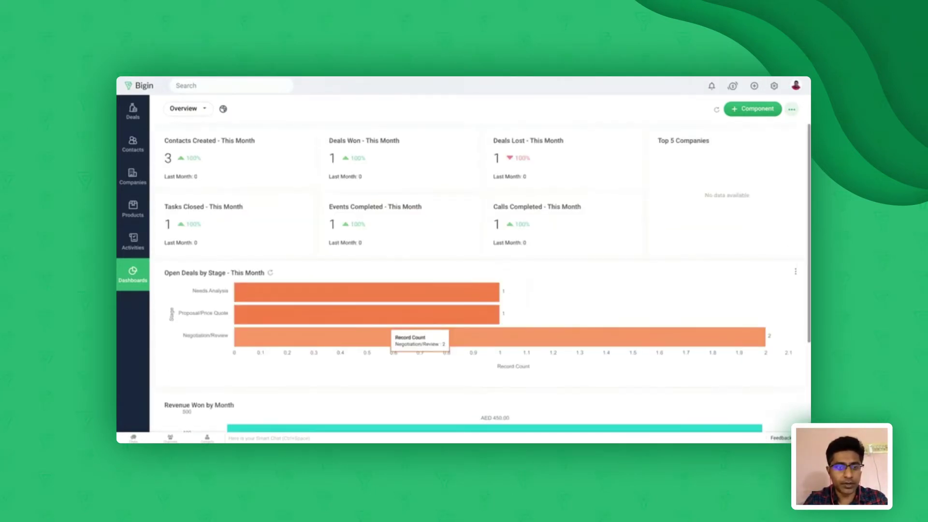
# Choose Deals Dashboard from the dashboard list and scroll through its charts
pyautogui.click(199, 110)
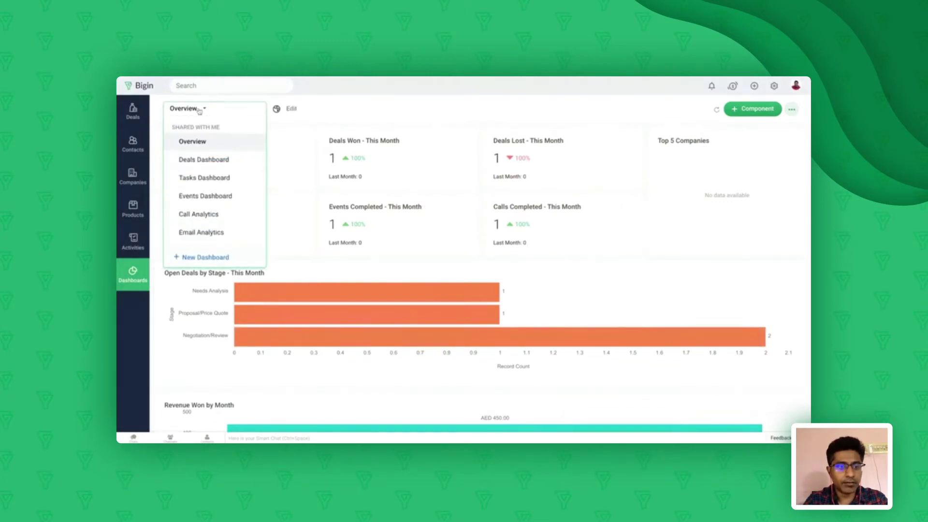
pyautogui.scroll(-1, 194, 199)
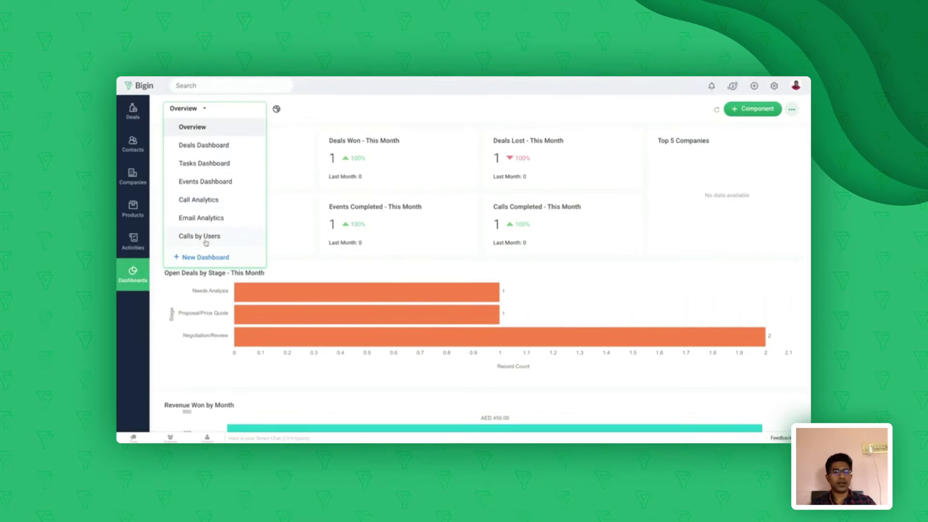
pyautogui.click(210, 146)
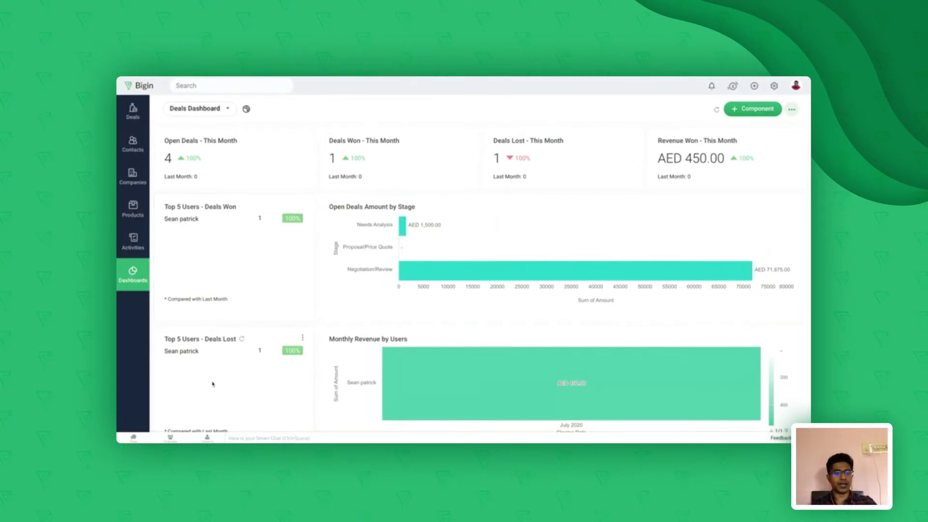
pyautogui.scroll(-1, 212, 384)
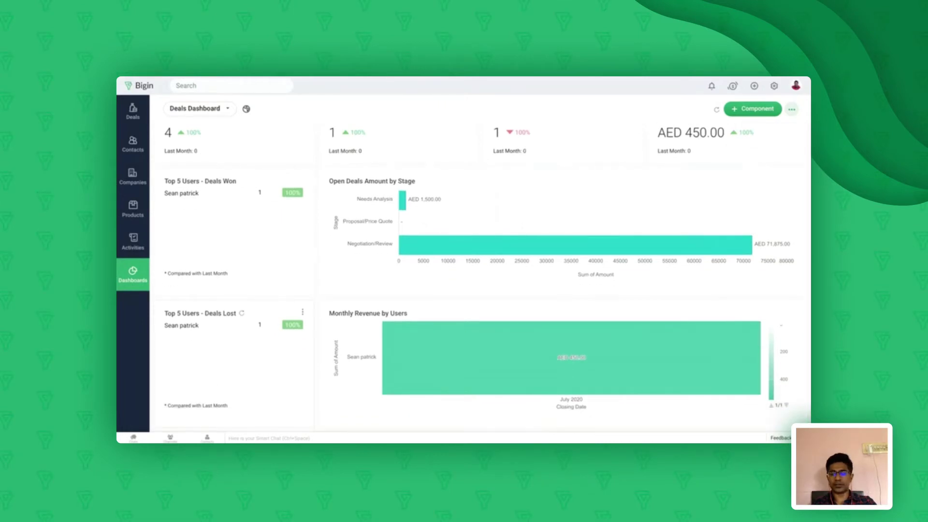
pyautogui.scroll(1, 222, 339)
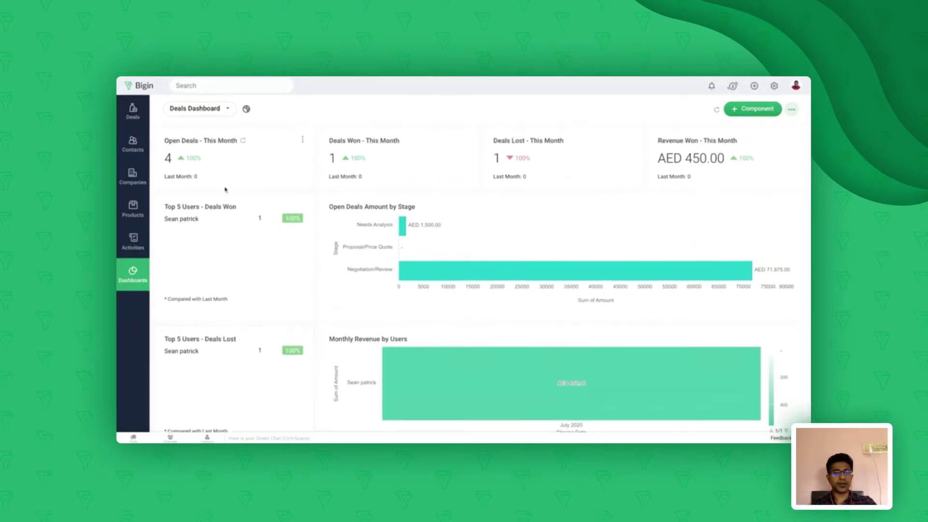
pyautogui.click(228, 111)
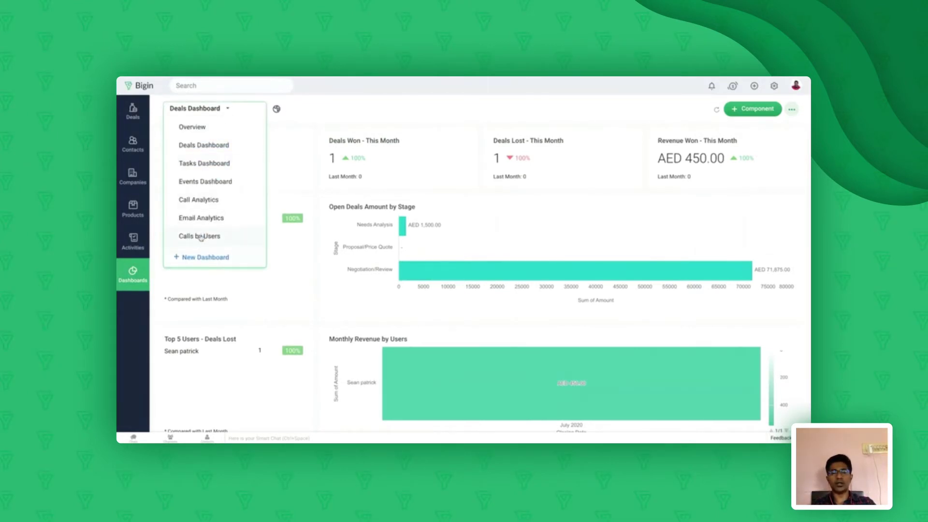
pyautogui.click(371, 112)
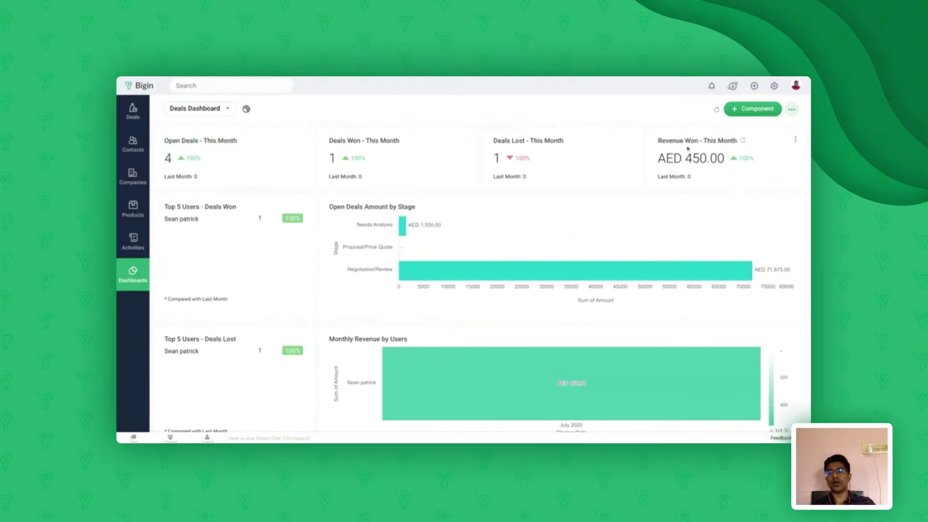
pyautogui.click(752, 115)
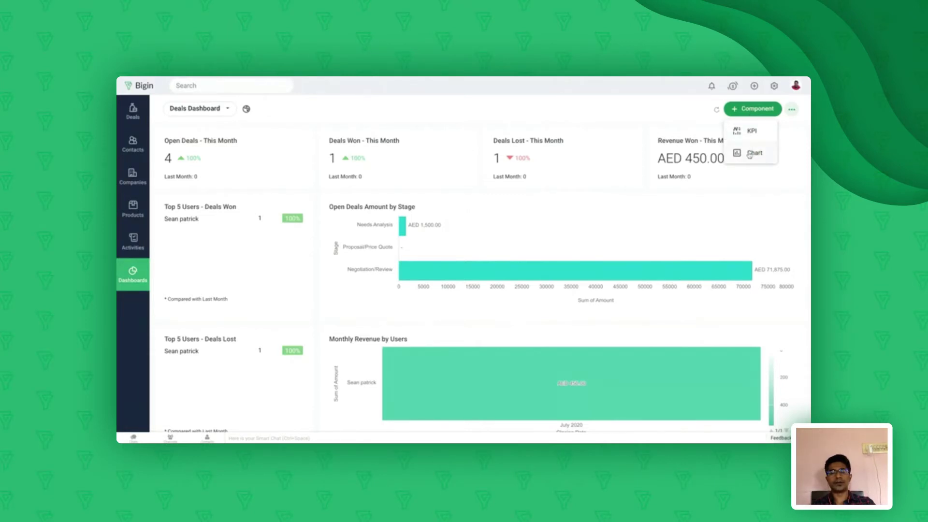
pyautogui.click(754, 153)
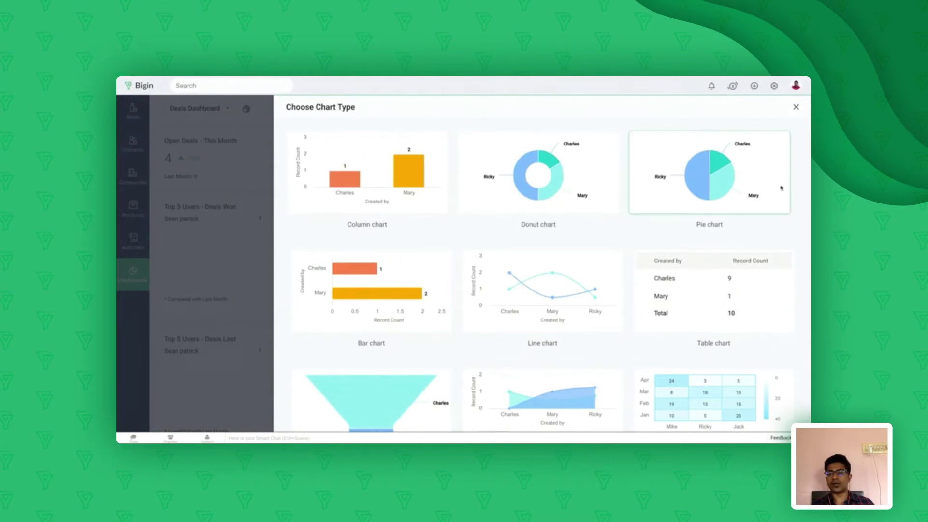
pyautogui.click(795, 107)
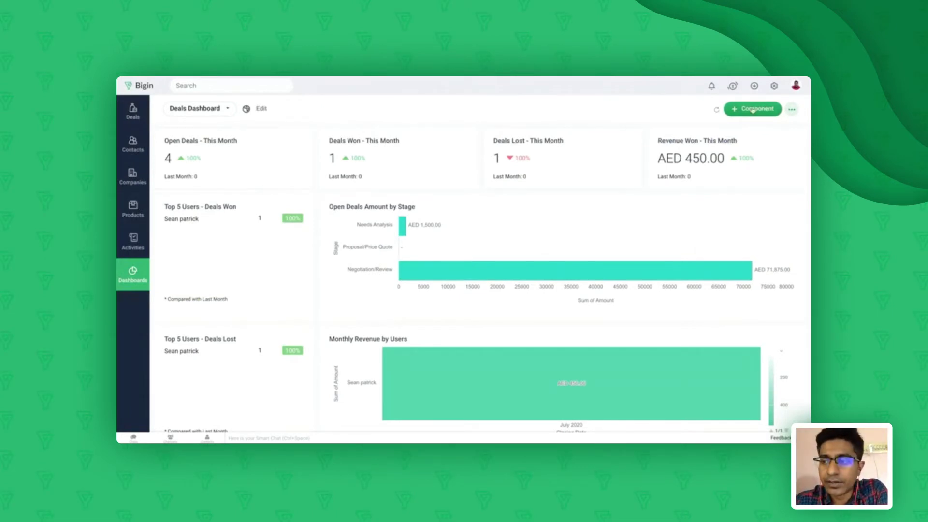
# Go to Settings > Users and Controls > Profiles to list Administrator and Standard
pyautogui.click(774, 87)
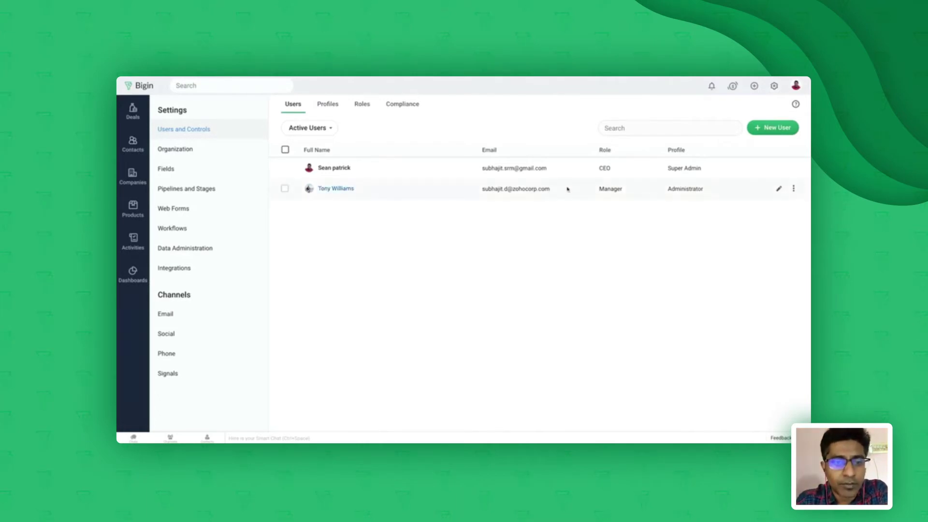
pyautogui.click(327, 108)
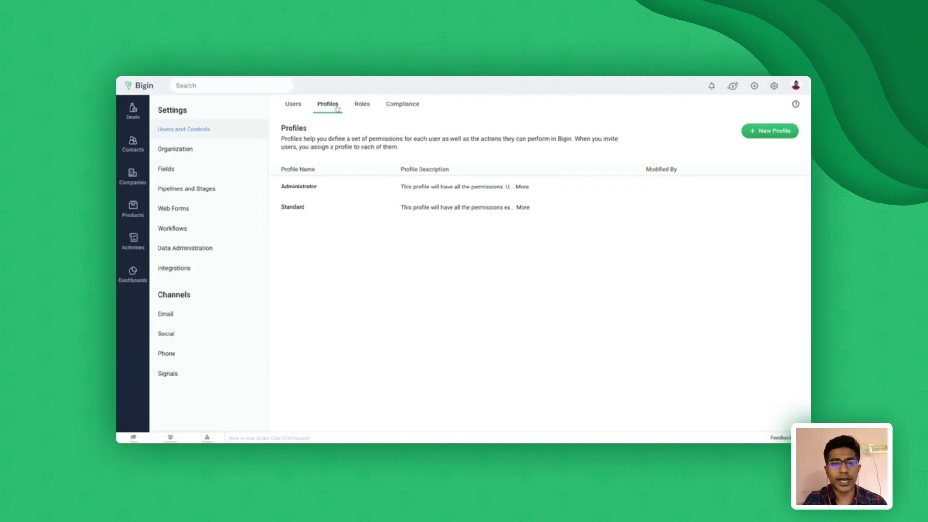
pyautogui.click(362, 104)
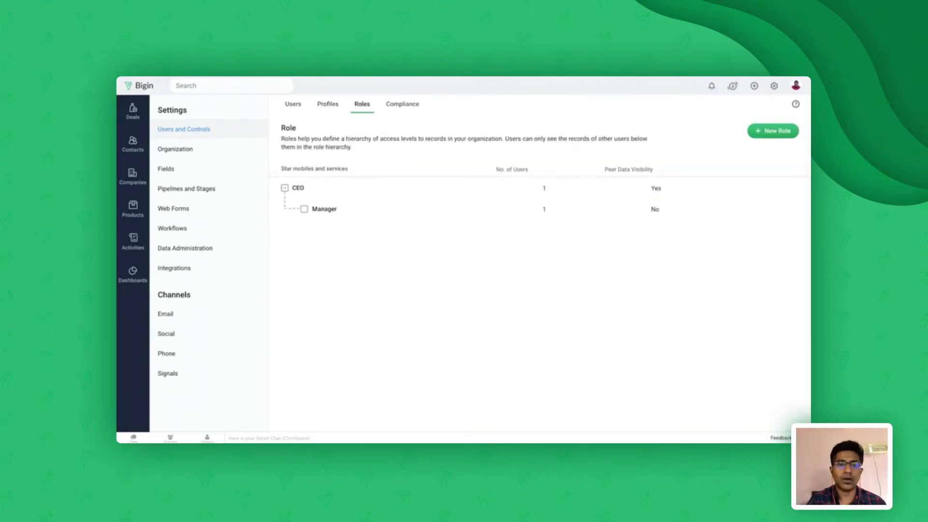
pyautogui.click(324, 105)
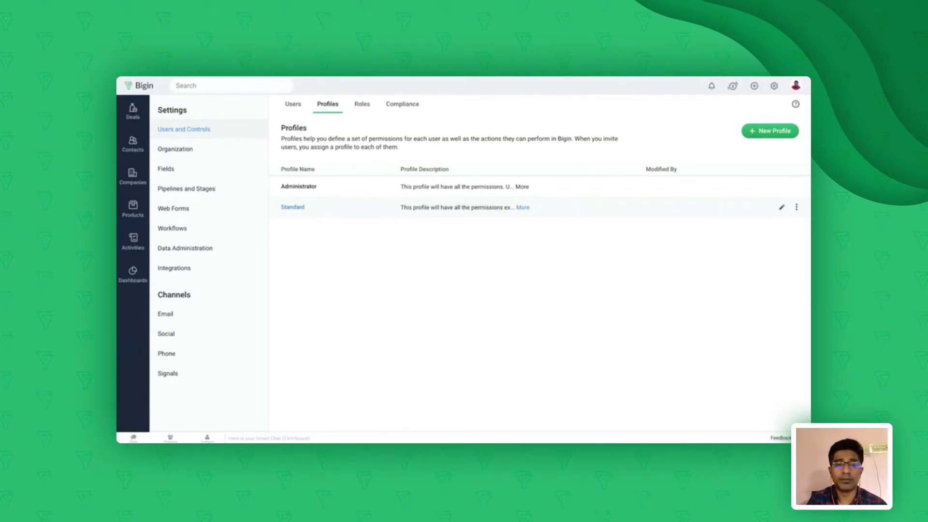
# Create a profile named 'Manager' cloned from Administrator and save it to open its permissions
pyautogui.click(764, 133)
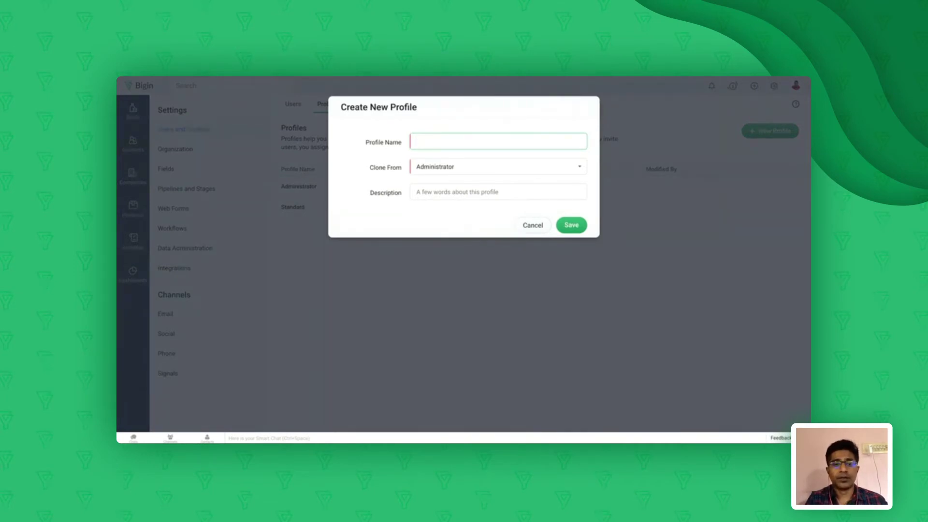
pyautogui.write('Manager')
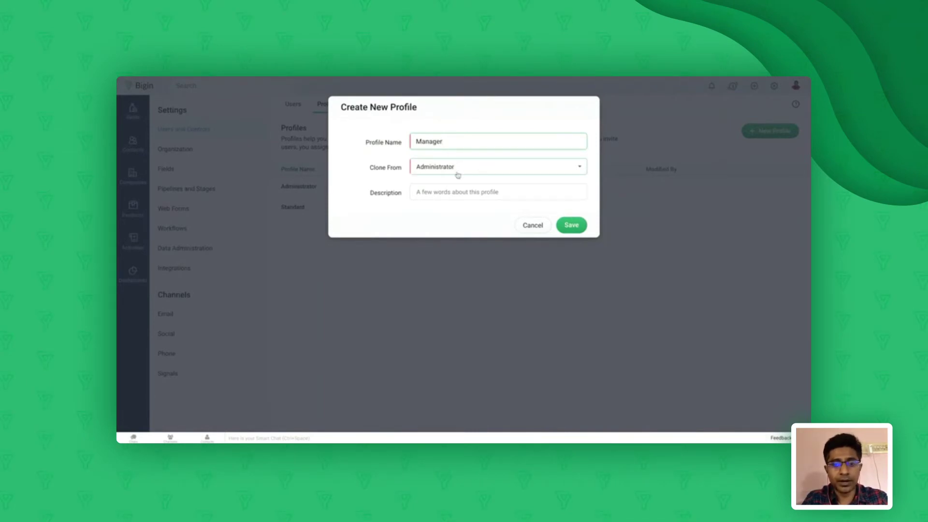
pyautogui.click(571, 226)
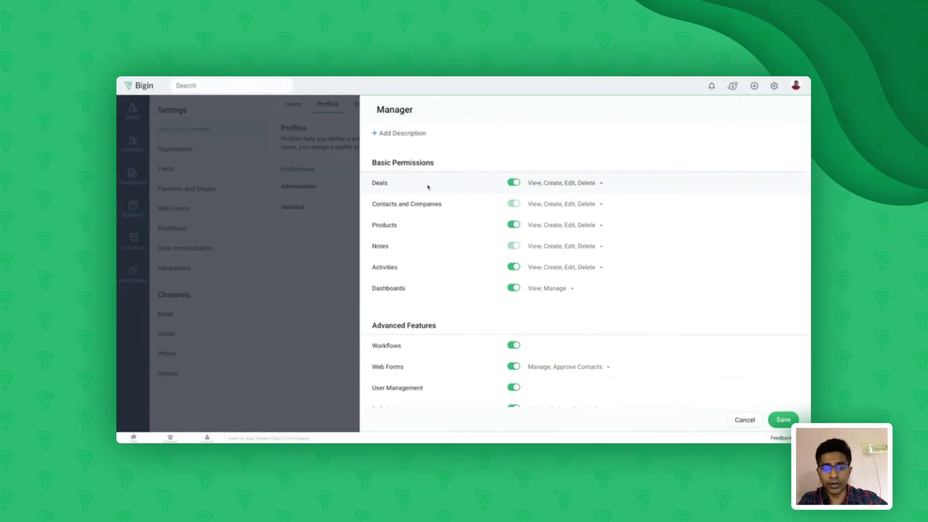
# Uncheck Edit and Delete in the Manager profile's Deals permissions, leaving View and Create
pyautogui.click(601, 185)
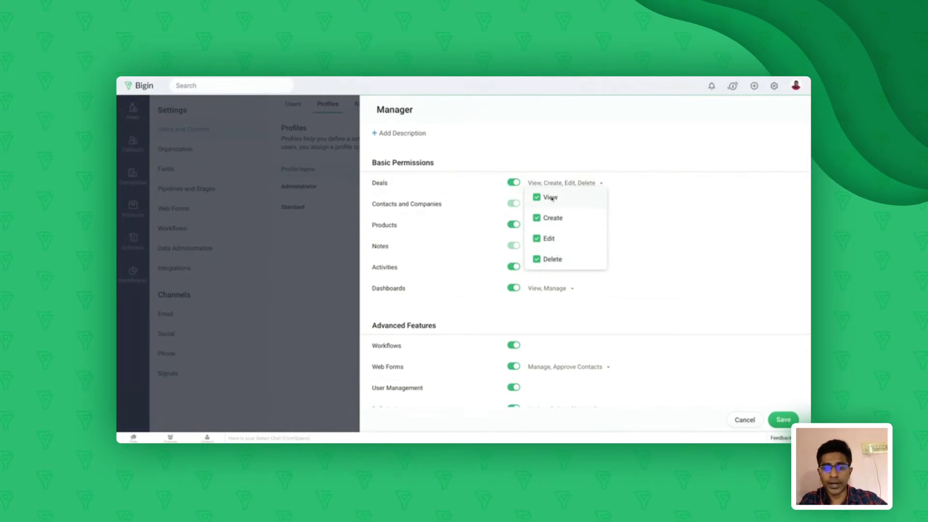
pyautogui.click(537, 239)
pyautogui.click(536, 260)
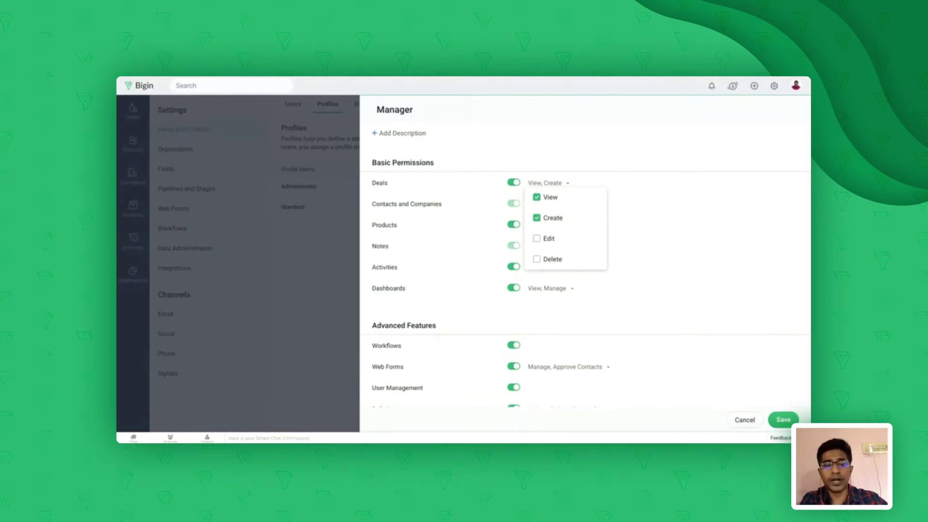
pyautogui.click(592, 156)
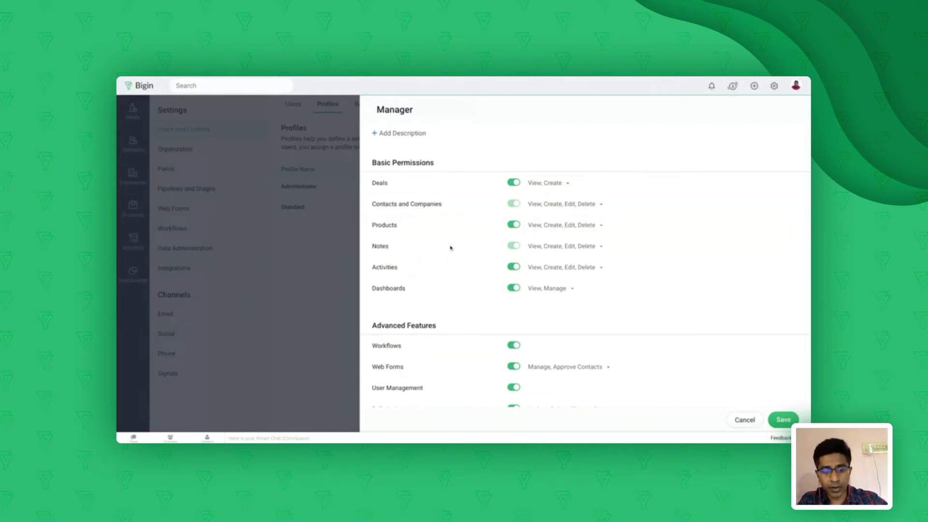
# Keep Workflows access enabled and save the Manager profile's permissions
pyautogui.scroll(-5, 514, 285)
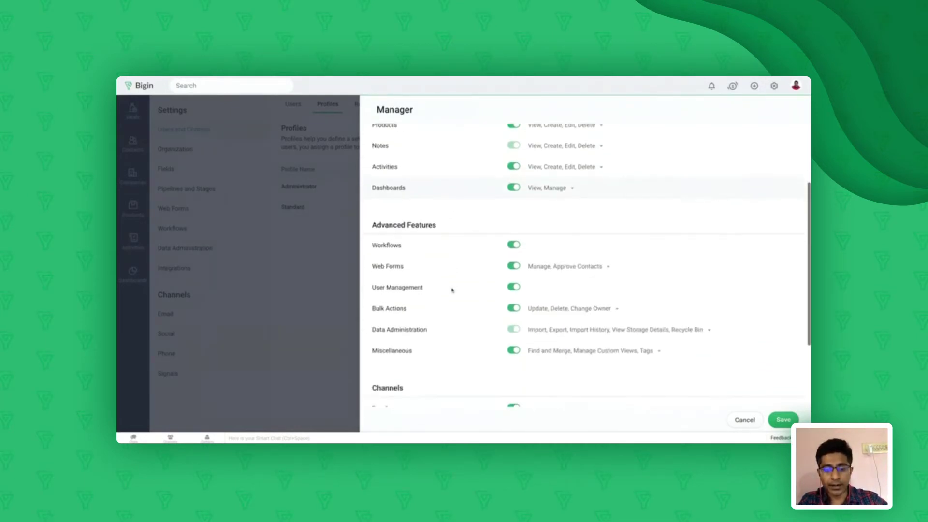
pyautogui.scroll(-2, 513, 285)
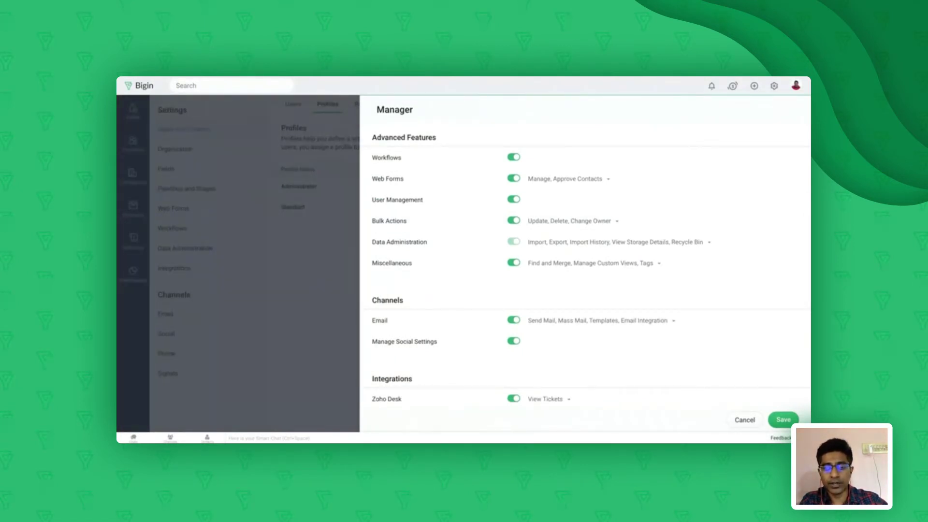
pyautogui.click(512, 158)
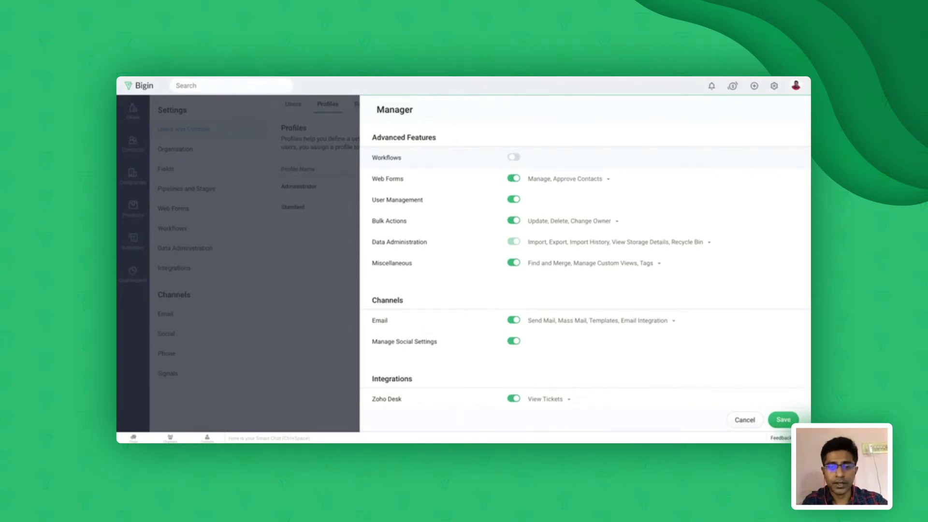
pyautogui.click(515, 158)
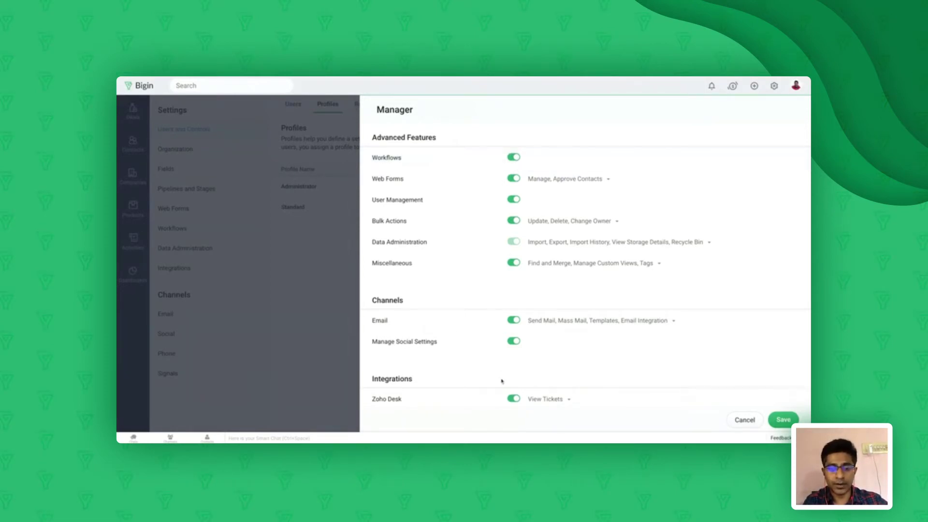
pyautogui.scroll(-1, 485, 324)
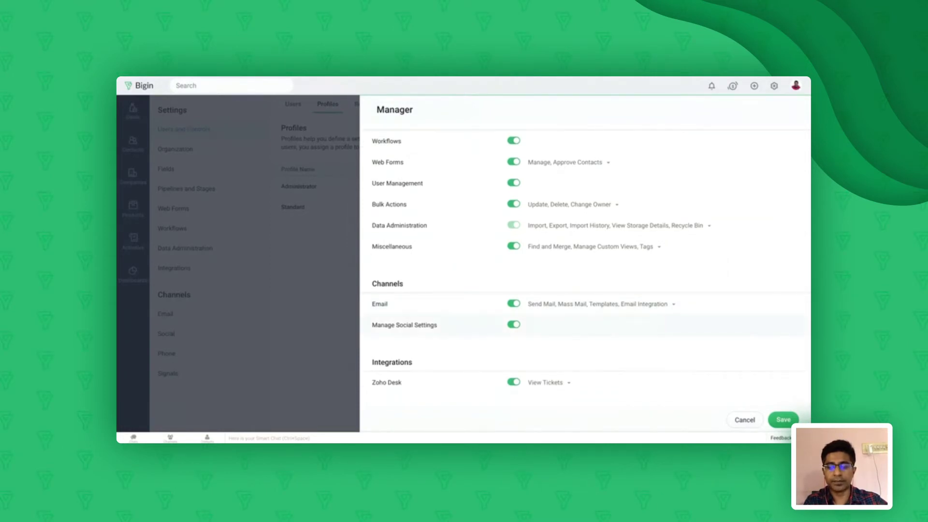
pyautogui.scroll(5, 709, 375)
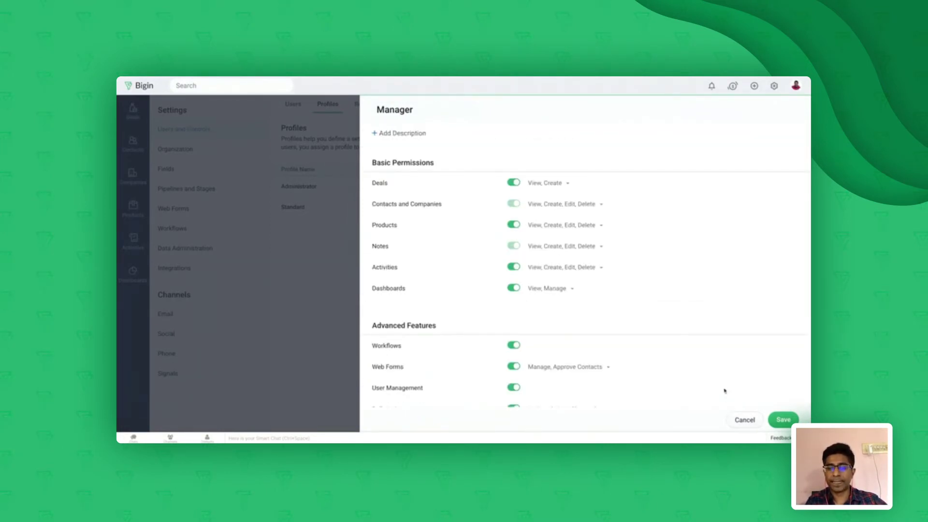
pyautogui.click(783, 419)
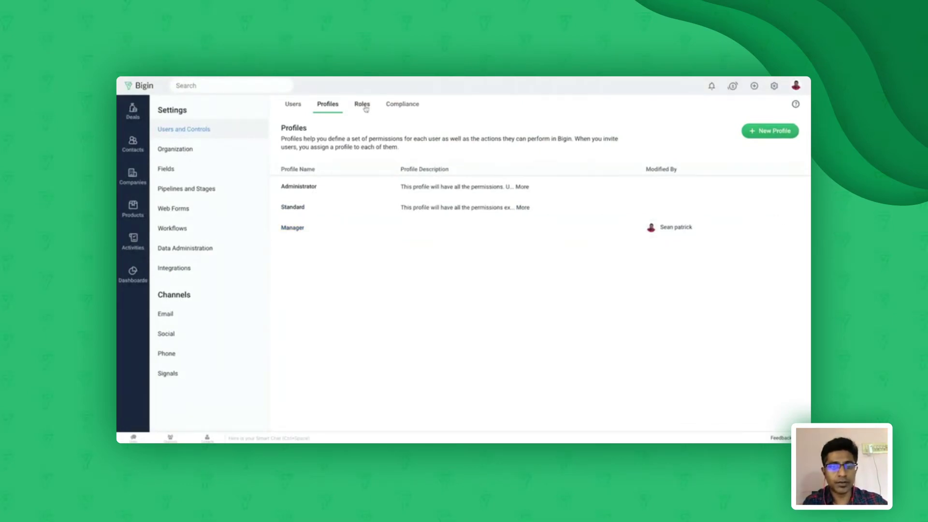
# Switch to the Roles tab to view the CEO > Manager role hierarchy
pyautogui.click(362, 104)
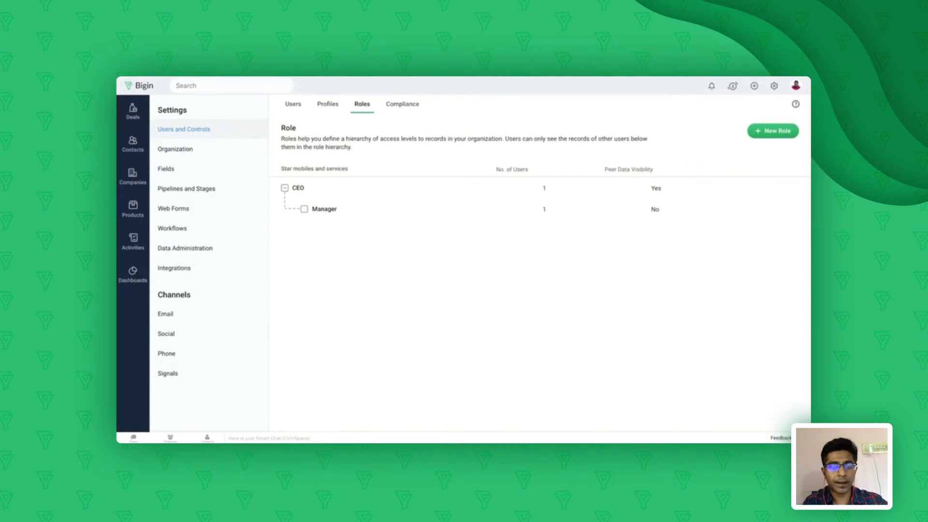
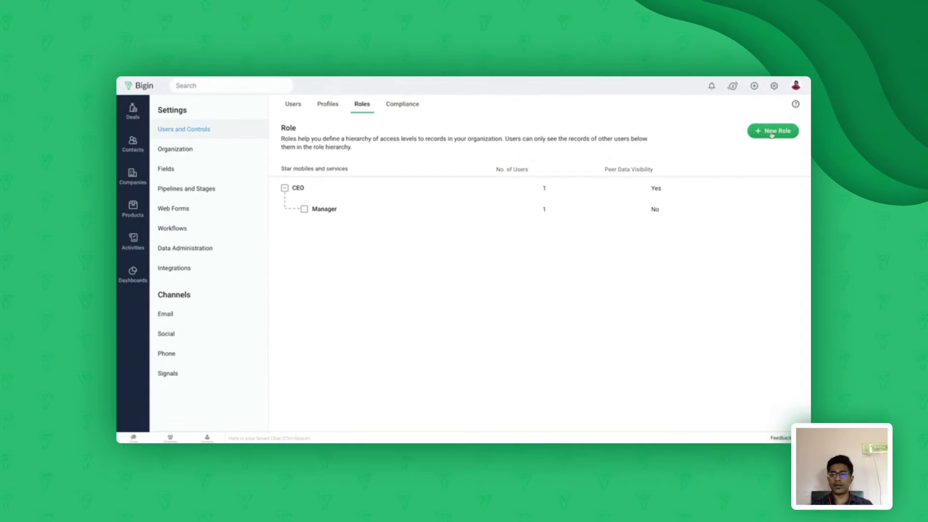
# Create a Sales Rep role reporting to Manager, with peer data sharing left unticked, and save it
pyautogui.click(772, 134)
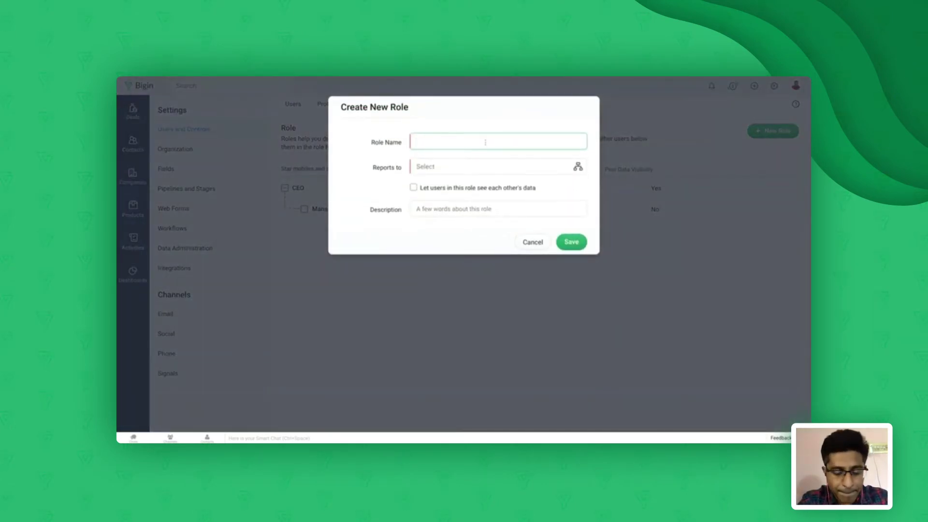
pyautogui.write('Sales Rep')
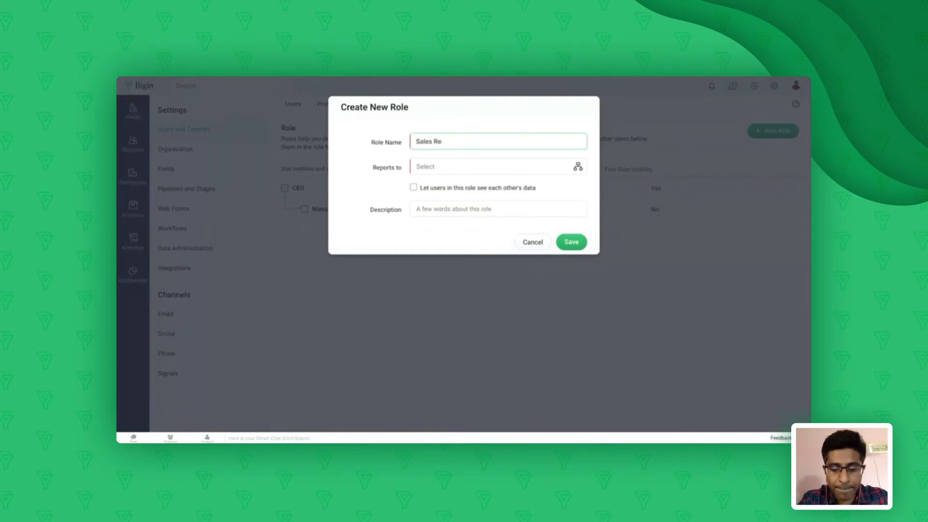
pyautogui.click(441, 166)
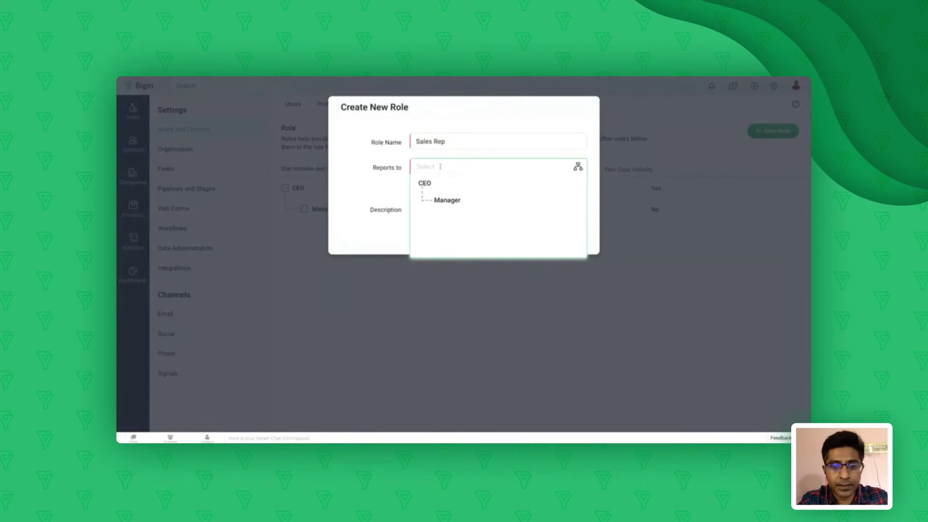
pyautogui.click(446, 201)
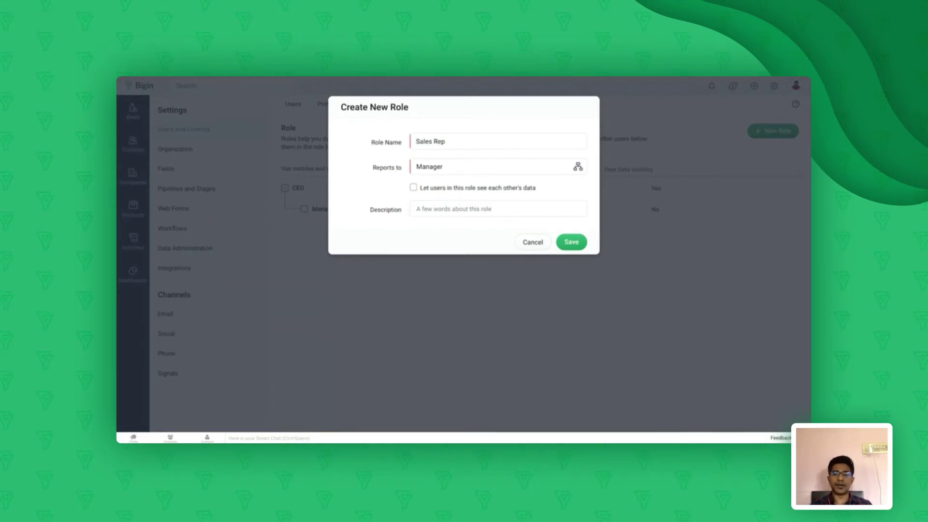
pyautogui.click(413, 187)
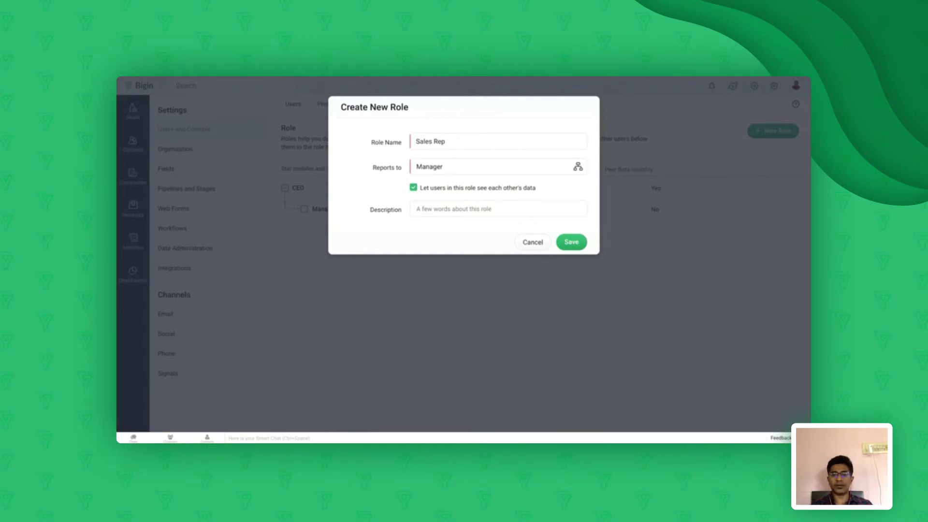
pyautogui.click(413, 188)
pyautogui.click(571, 243)
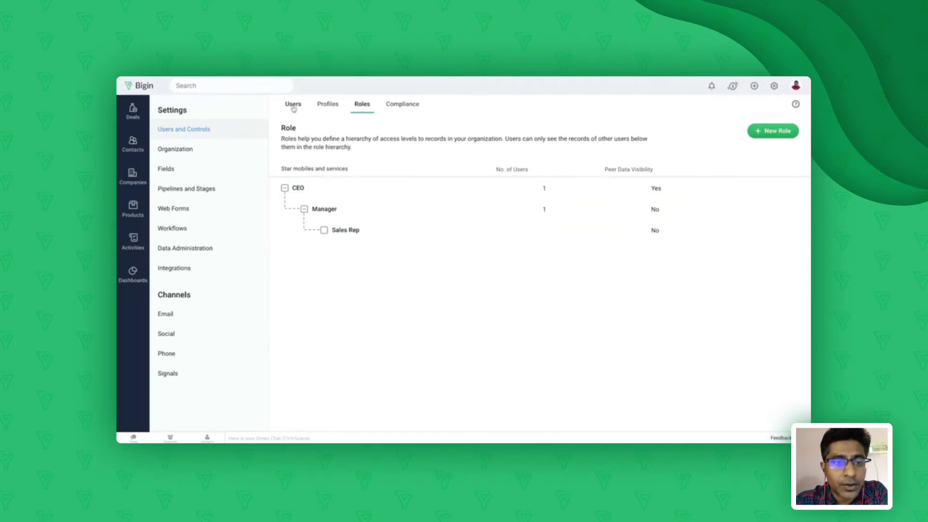
# Open the Invite User form from the Users list
pyautogui.click(294, 104)
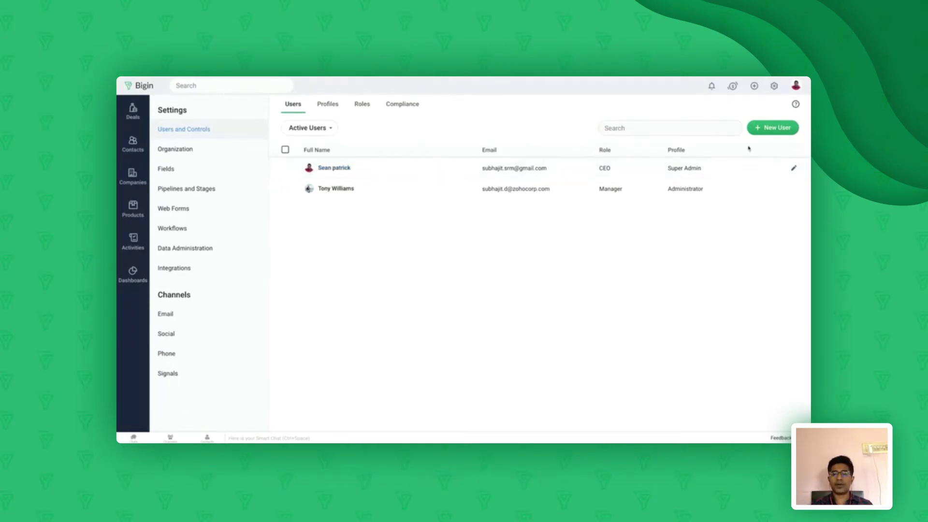
pyautogui.click(769, 129)
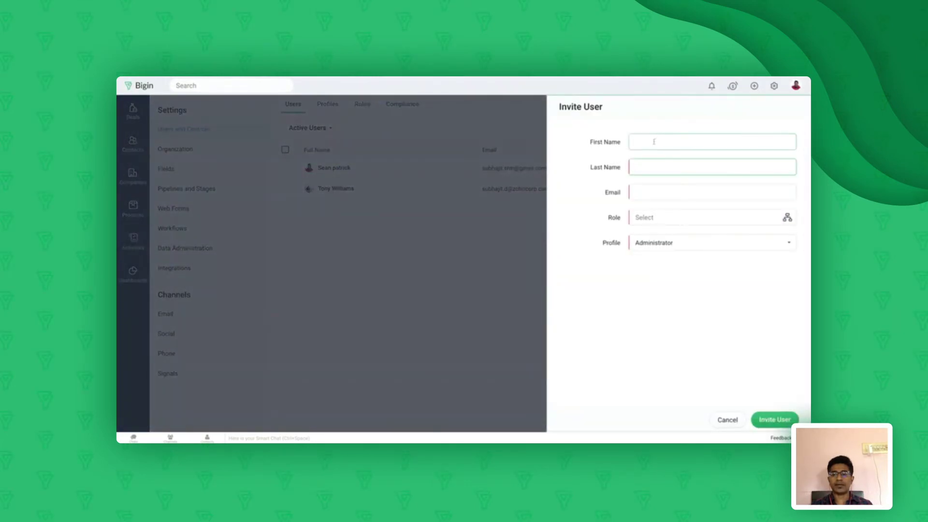
# Fill in the new user's first name, last name and e-mail address on the invite form
pyautogui.click(653, 142)
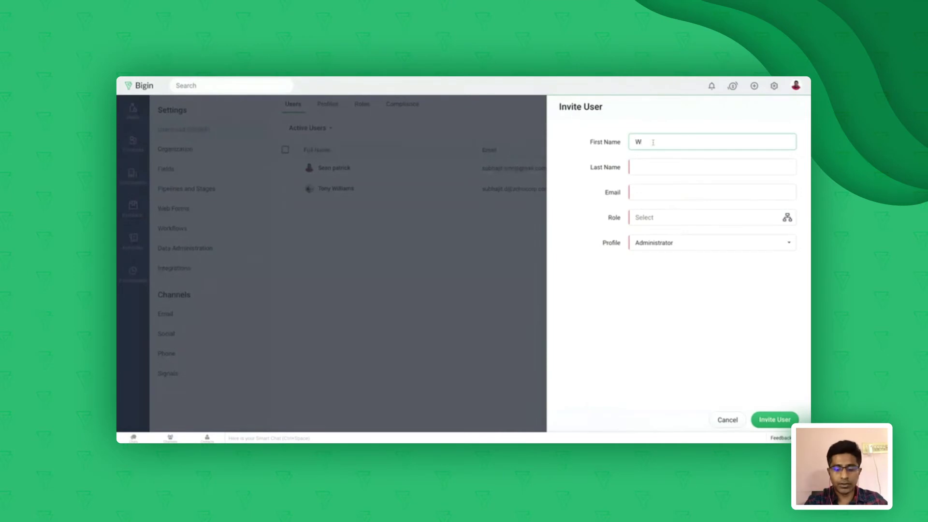
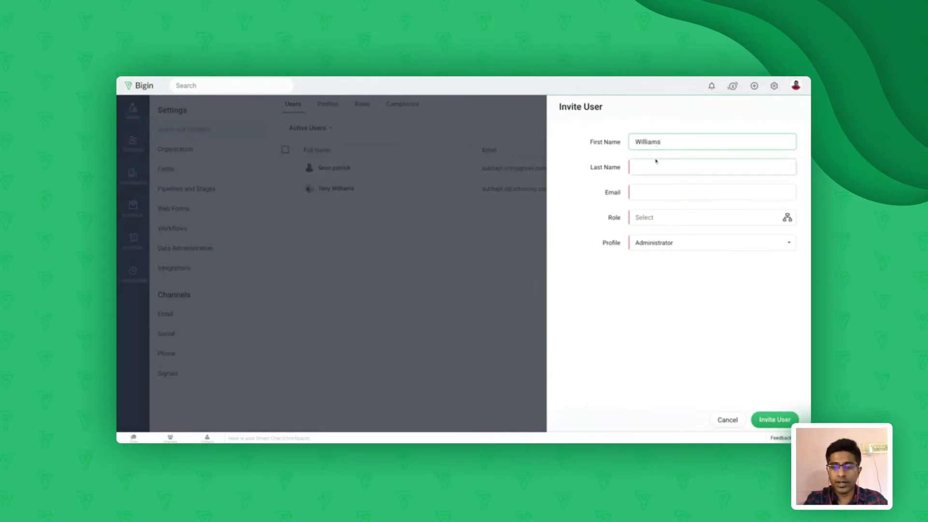
pyautogui.click(650, 168)
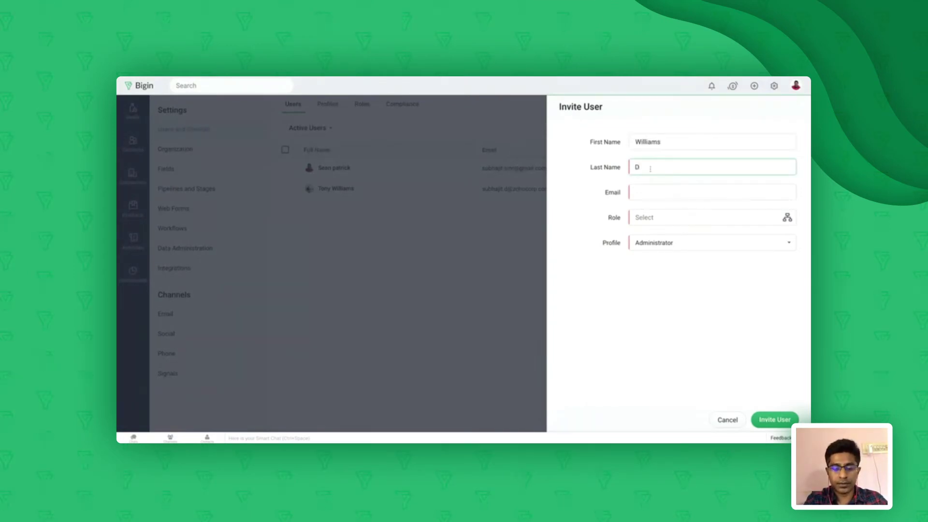
pyautogui.click(648, 192)
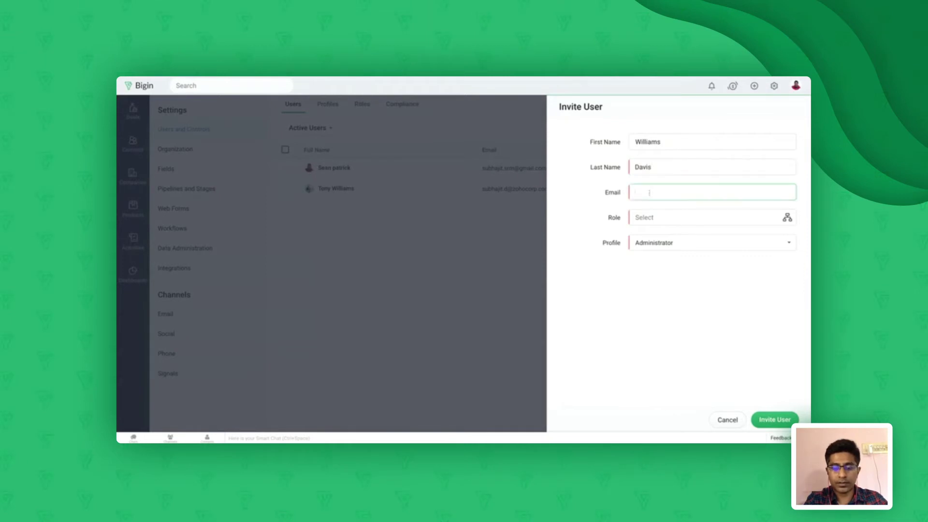
pyautogui.write('Test@email')
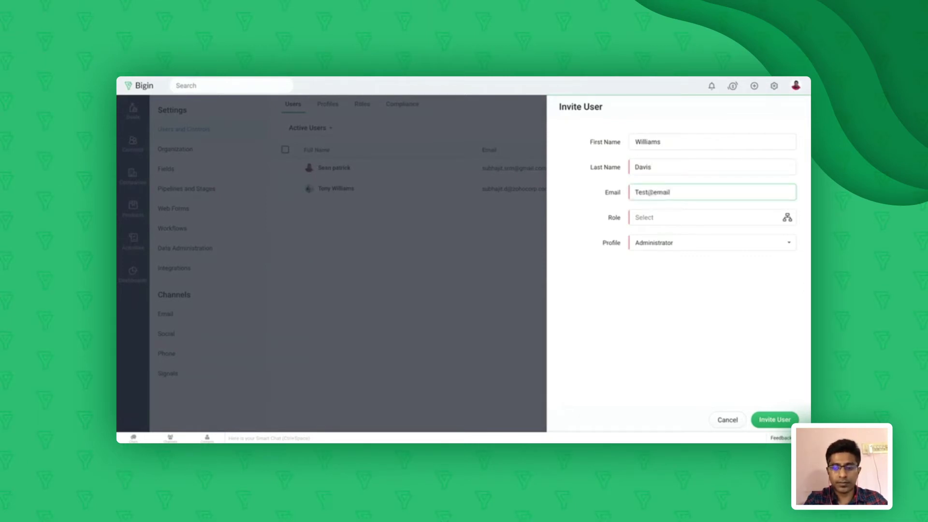
pyautogui.write('.com')
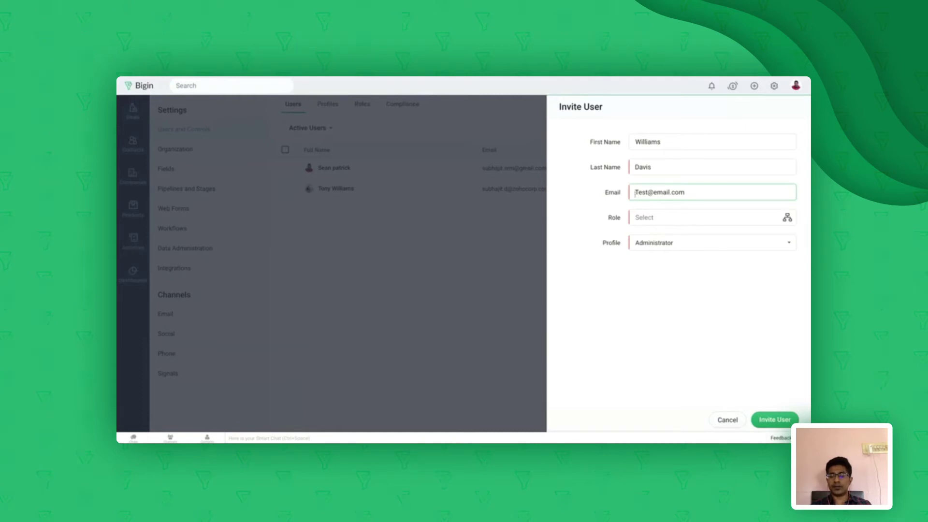
pyautogui.click(658, 218)
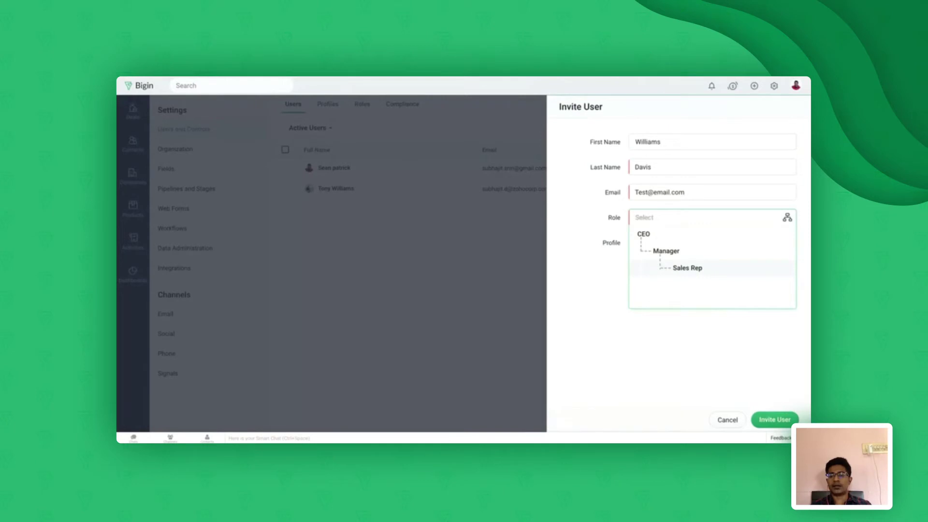
# Give the user the Sales Rep role and Standard profile, and send the invitation
pyautogui.click(687, 268)
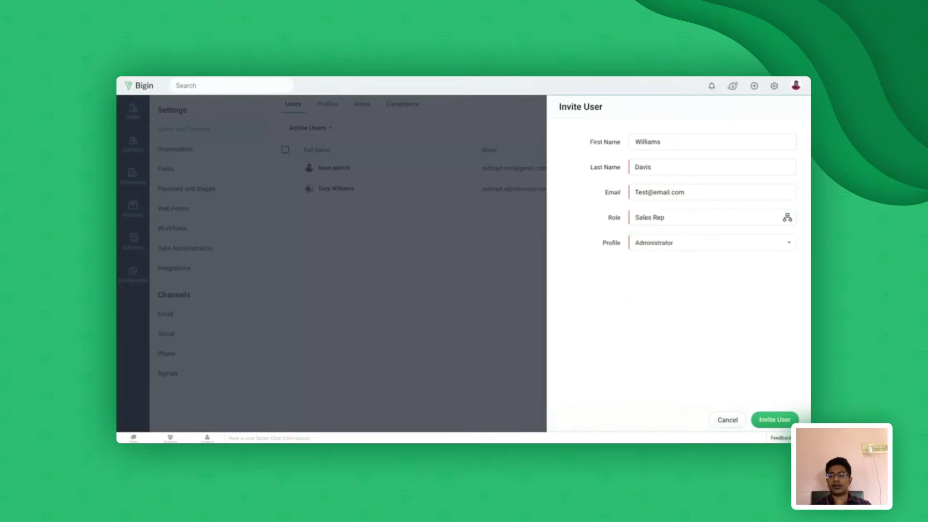
pyautogui.click(704, 248)
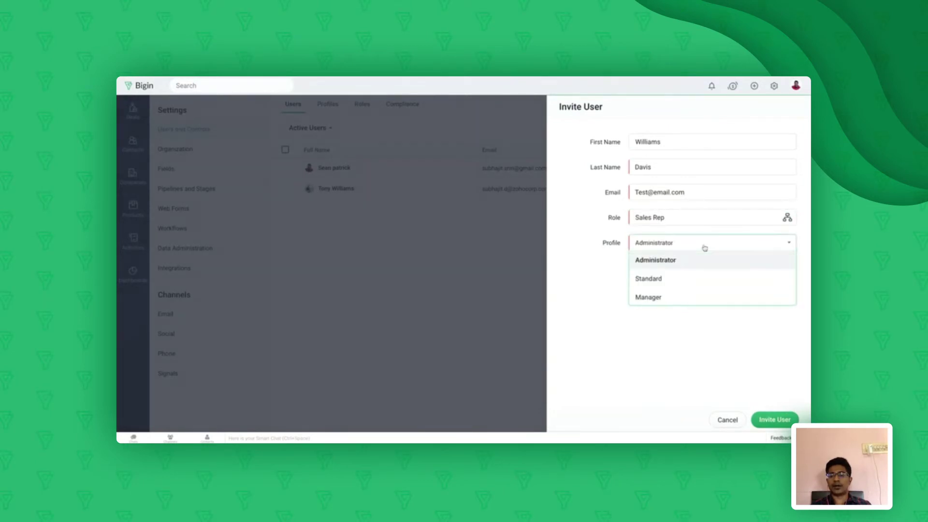
pyautogui.click(669, 282)
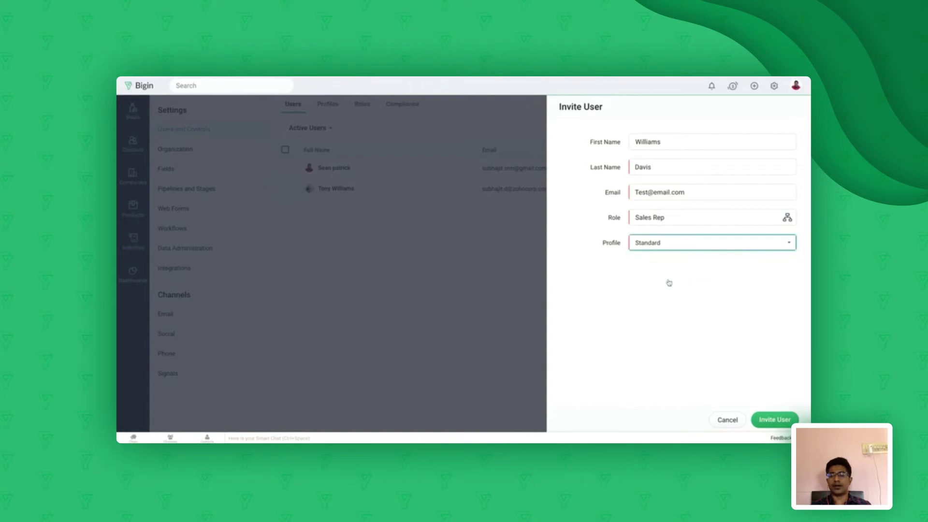
pyautogui.click(692, 247)
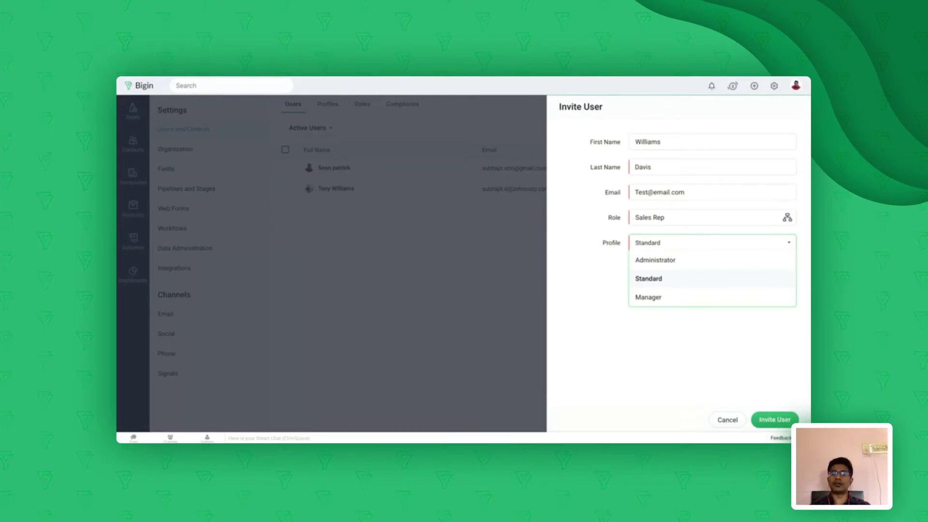
pyautogui.click(655, 261)
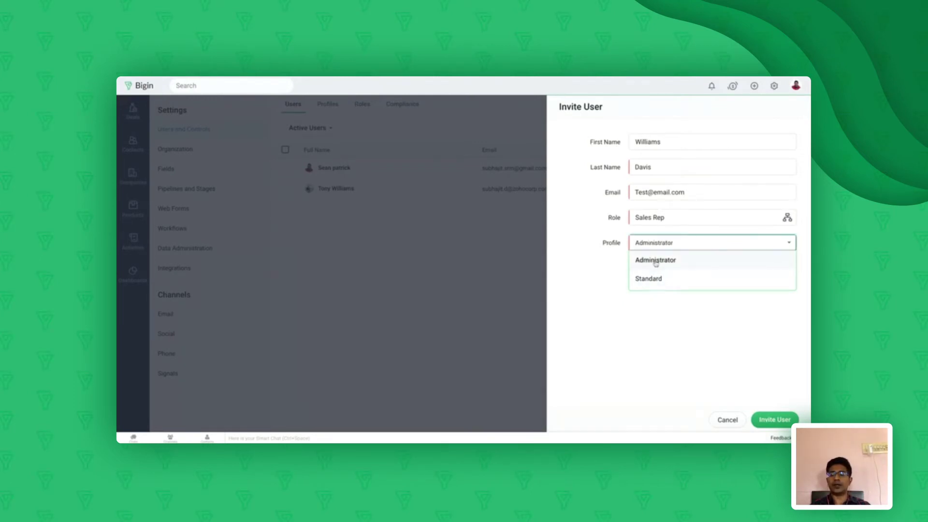
pyautogui.click(671, 242)
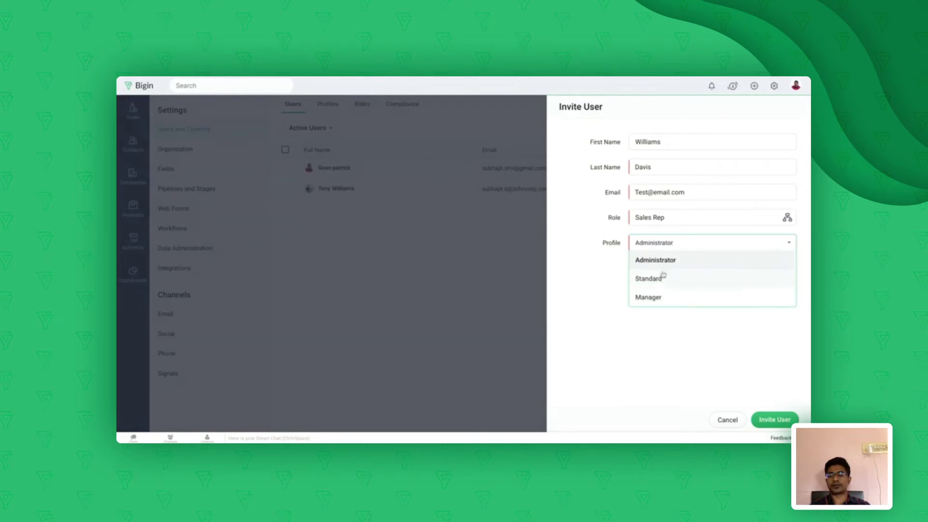
pyautogui.click(659, 282)
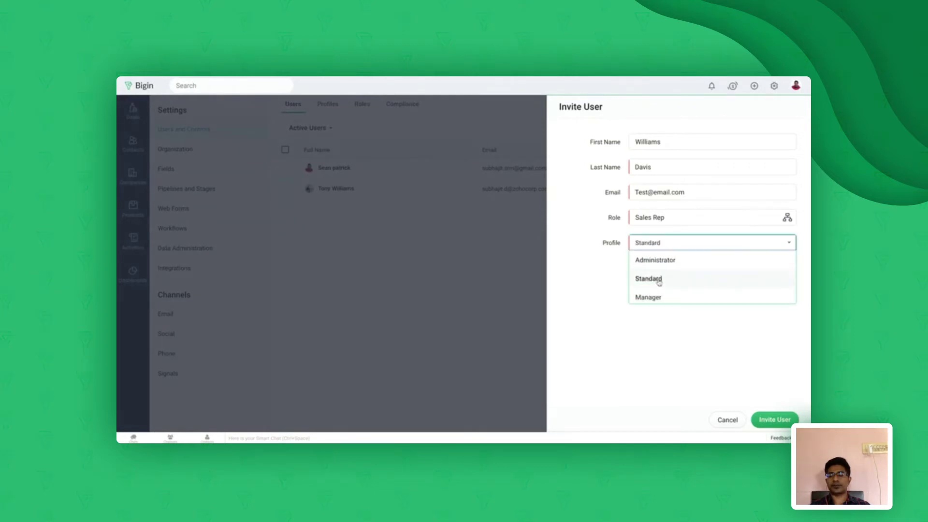
pyautogui.click(771, 419)
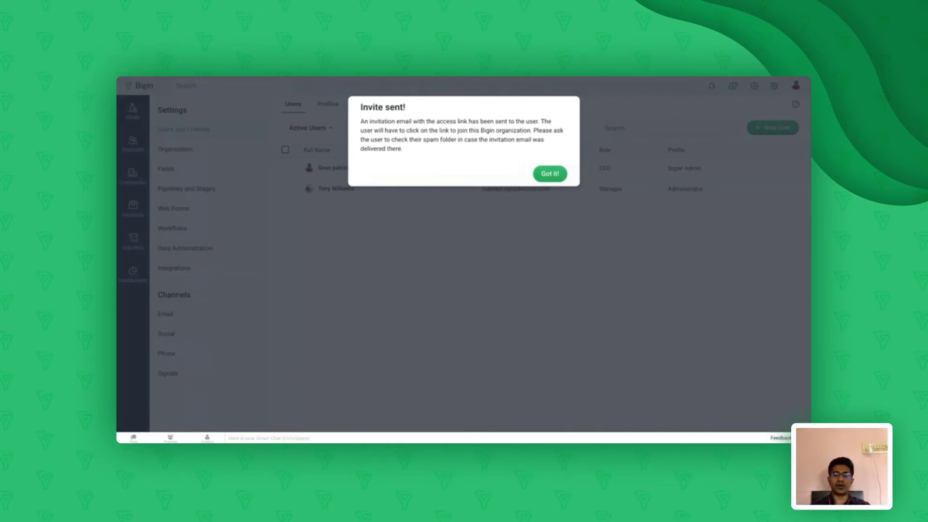
# Dismiss the 'Invite sent!' notice and go back to the users list
pyautogui.click(550, 173)
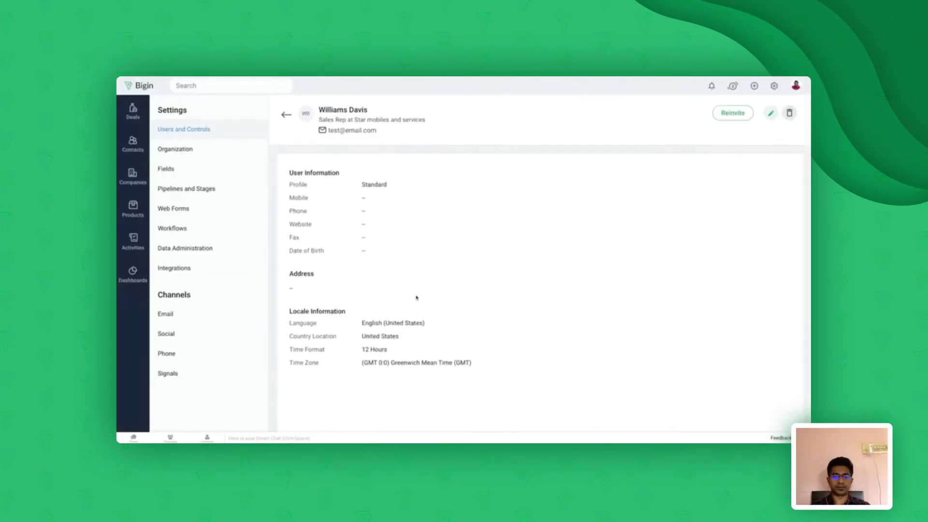
pyautogui.click(286, 116)
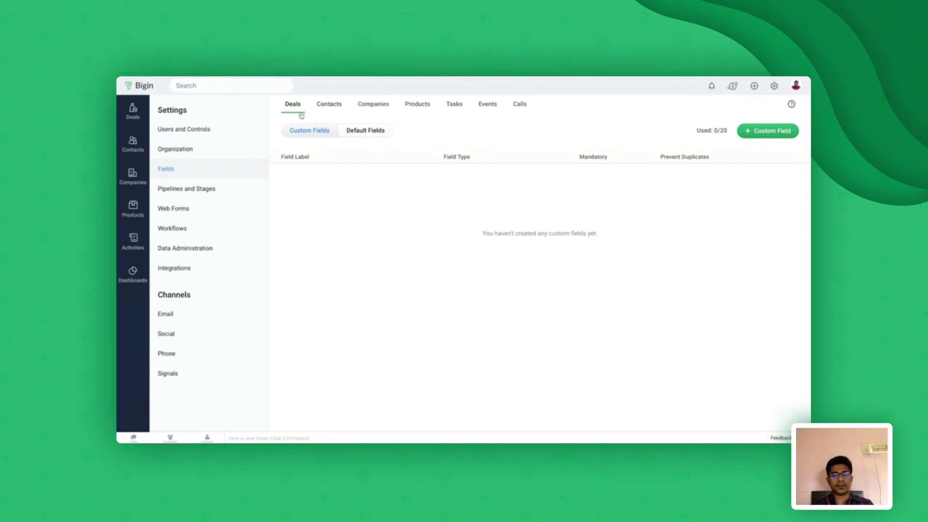
# Browse the default Contacts fields, then start a new custom contact field
pyautogui.click(329, 107)
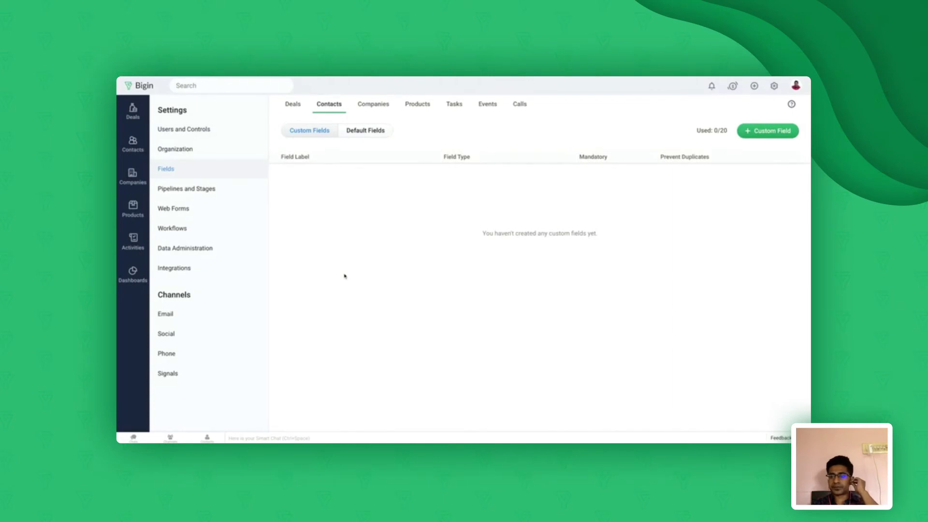
pyautogui.click(368, 136)
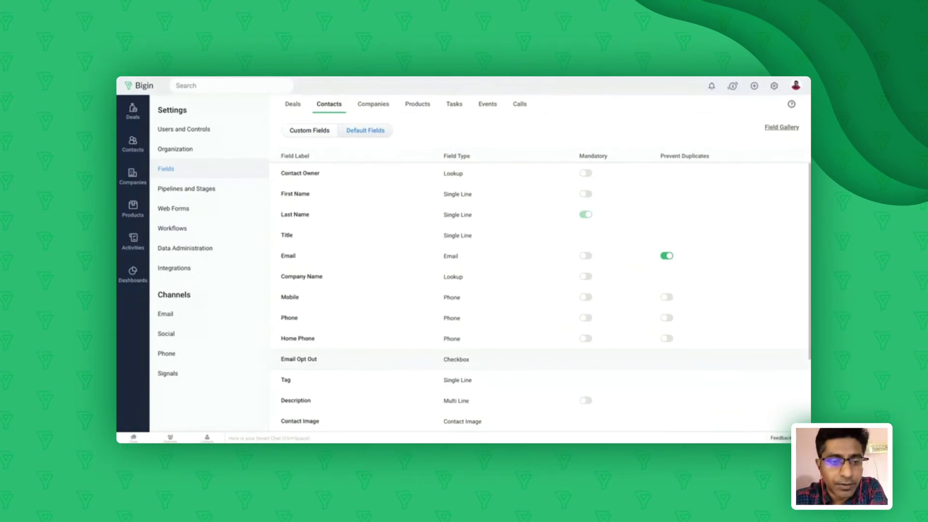
pyautogui.scroll(-3, 484, 358)
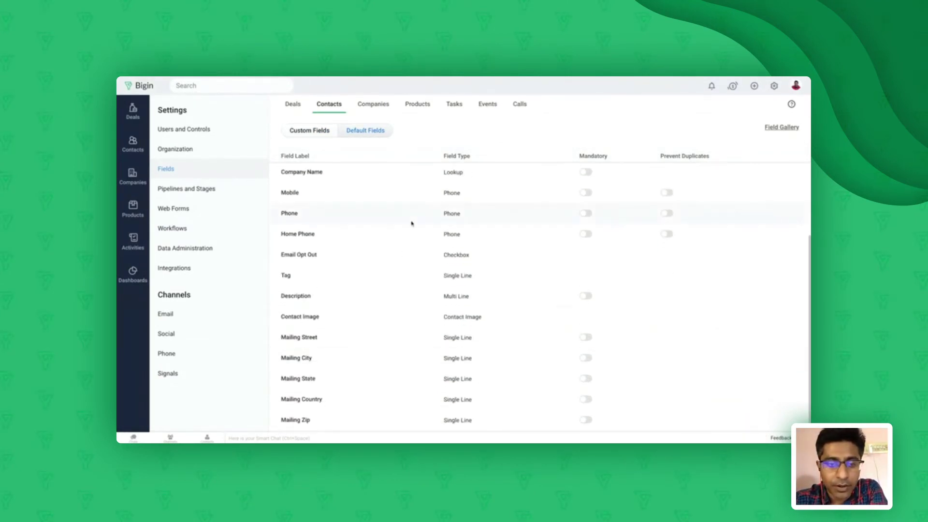
pyautogui.scroll(3, 412, 223)
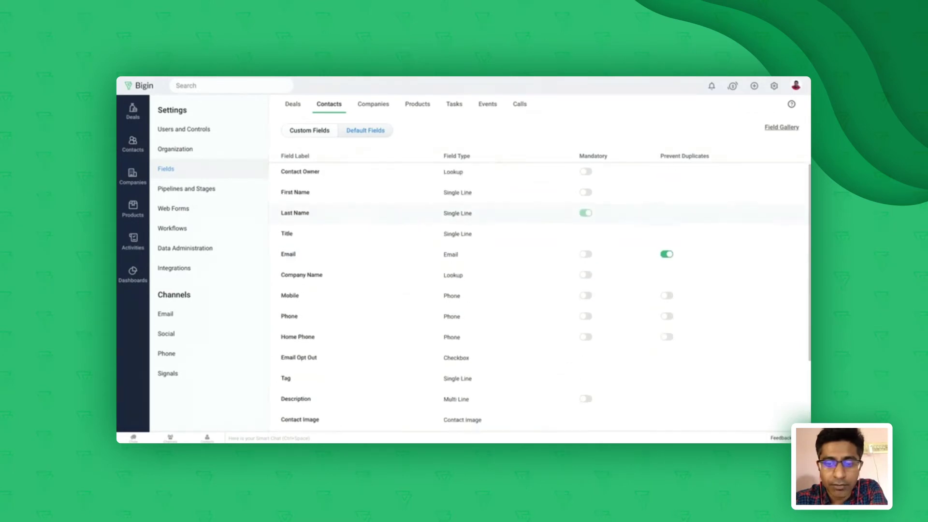
pyautogui.scroll(-3, 411, 223)
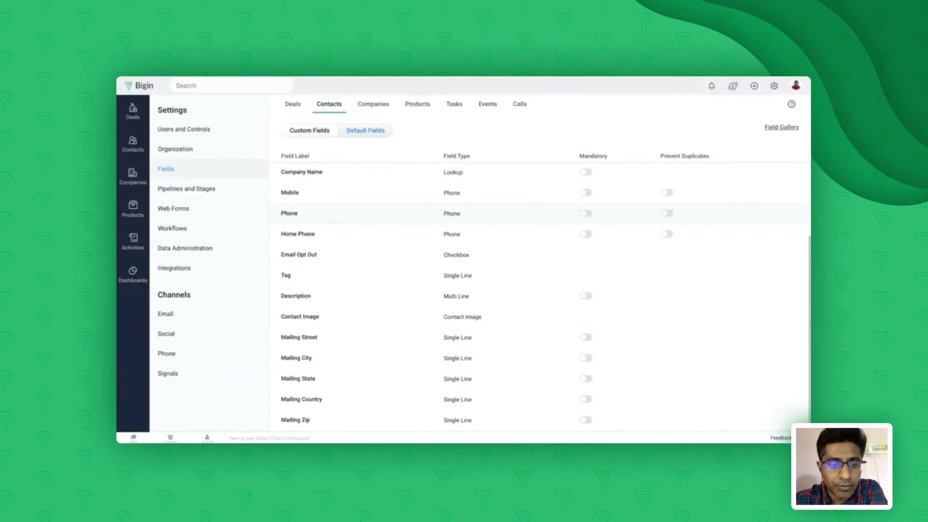
pyautogui.click(308, 132)
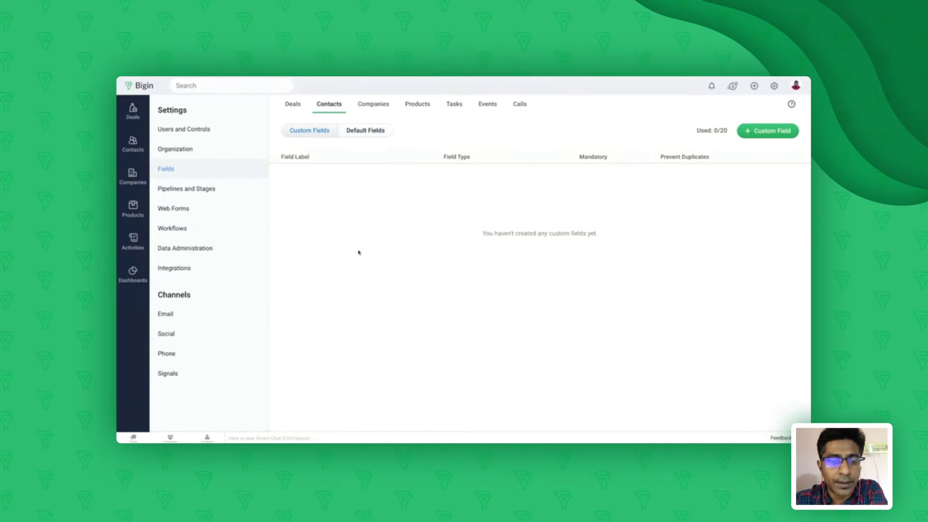
pyautogui.click(773, 131)
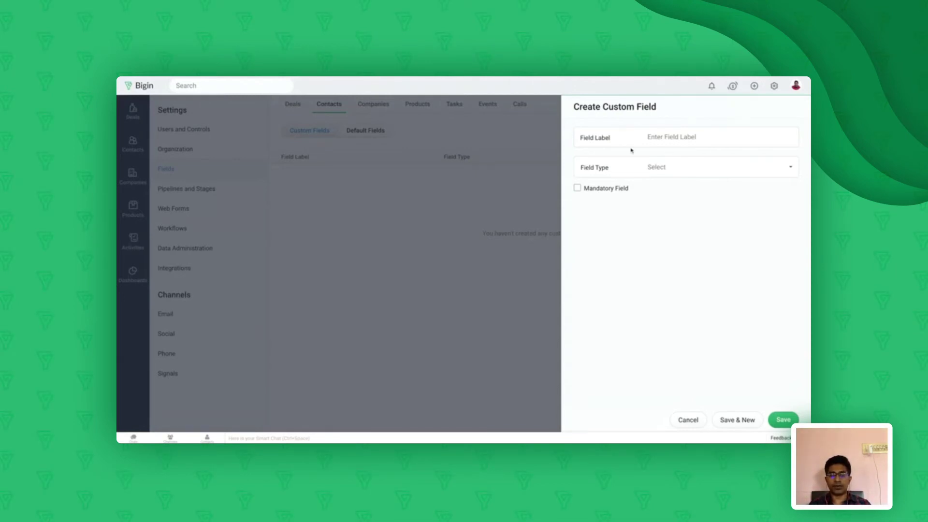
# Label the new contact field Phone 2 with field type Phone
pyautogui.click(663, 137)
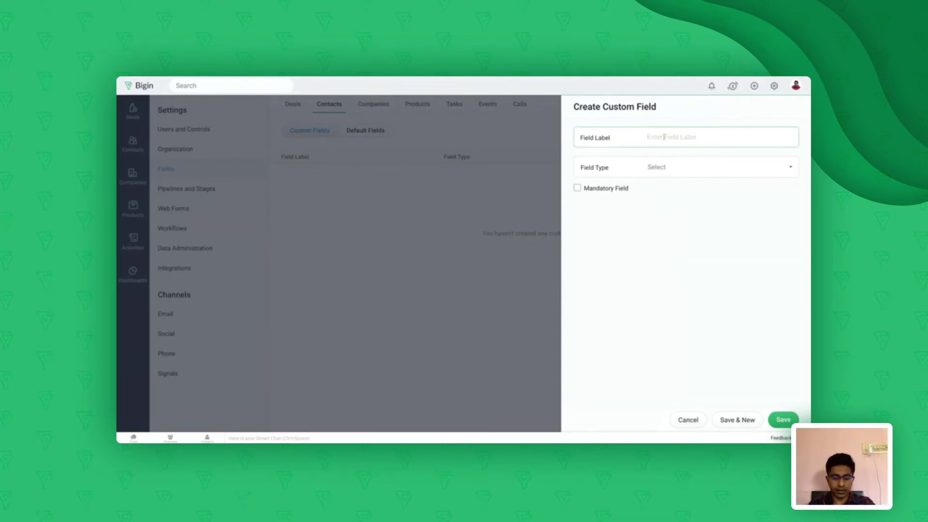
pyautogui.write('Email')
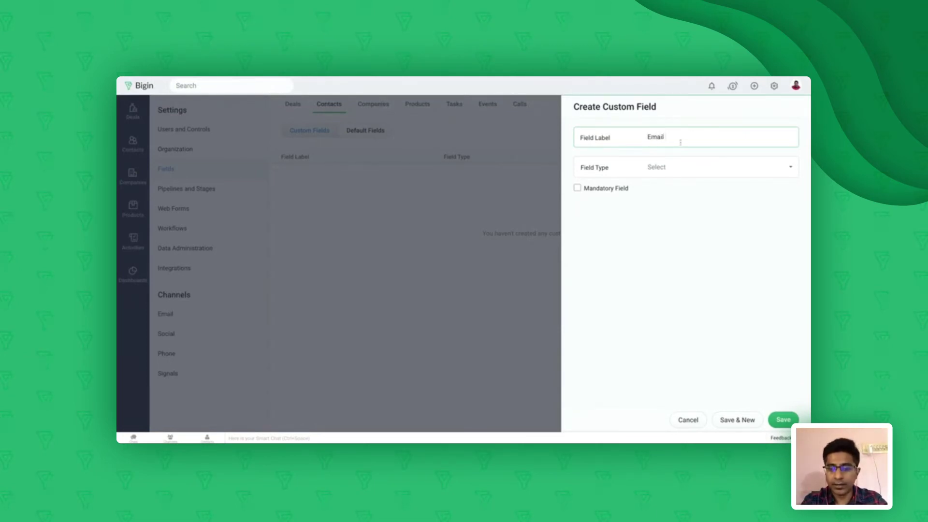
pyautogui.write(' 2')
pyautogui.click(705, 167)
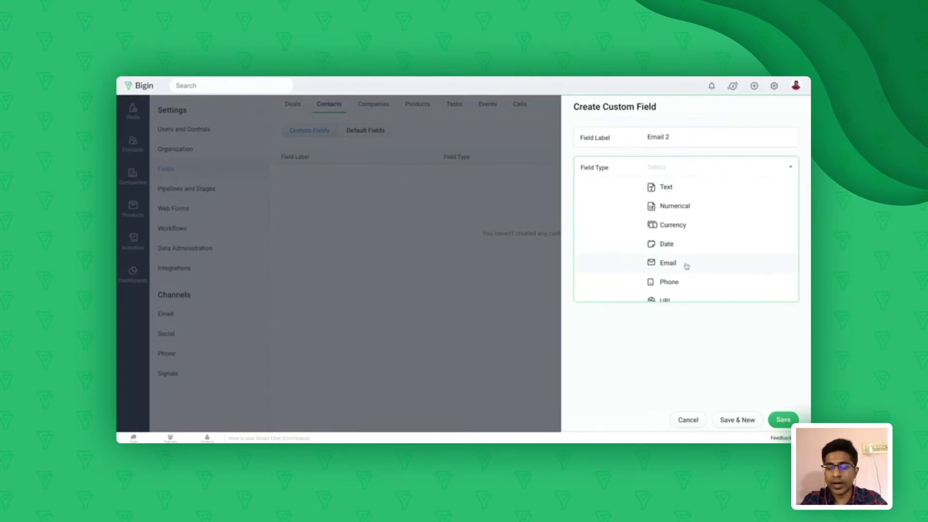
pyautogui.click(684, 265)
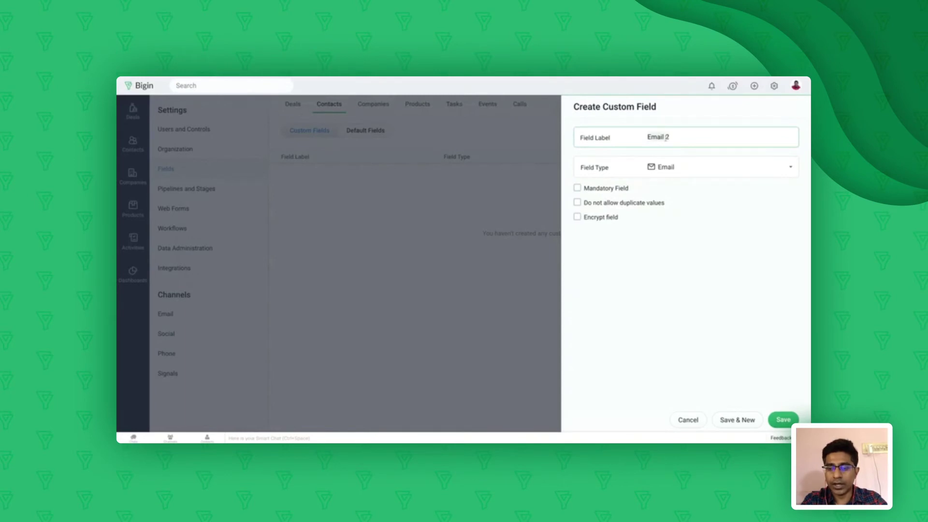
pyautogui.write('Phon')
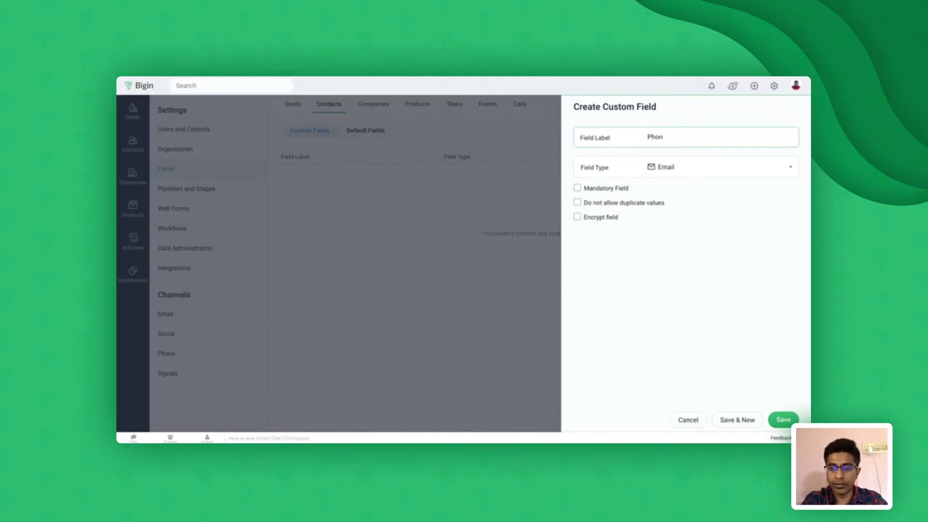
pyautogui.write('e 2')
pyautogui.click(708, 168)
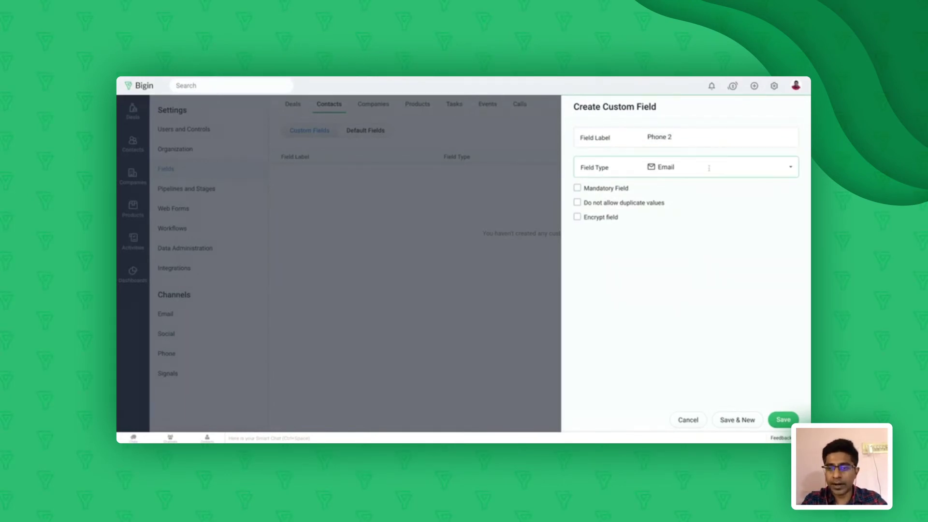
pyautogui.click(671, 284)
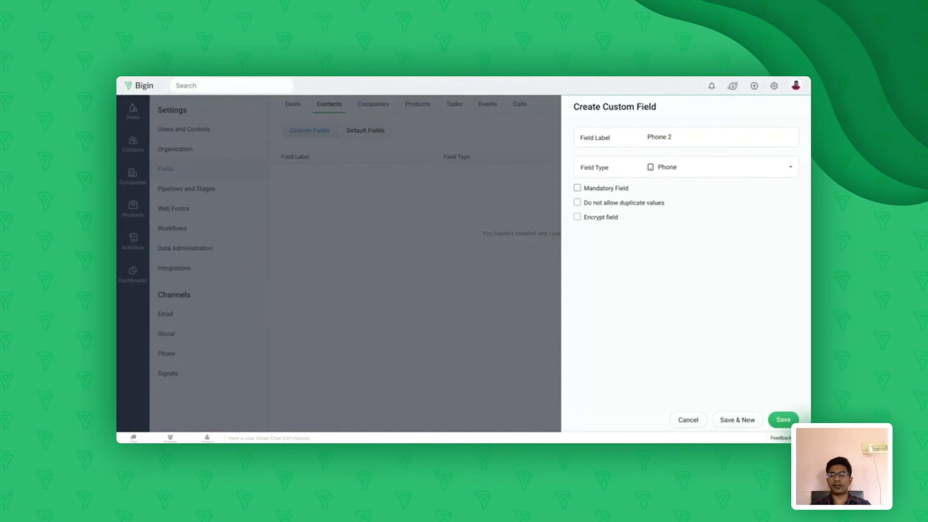
# Leave mandatory, encryption and no-duplicates unchecked, and save the Phone 2 field
pyautogui.click(577, 188)
pyautogui.click(577, 218)
pyautogui.click(577, 203)
pyautogui.click(577, 202)
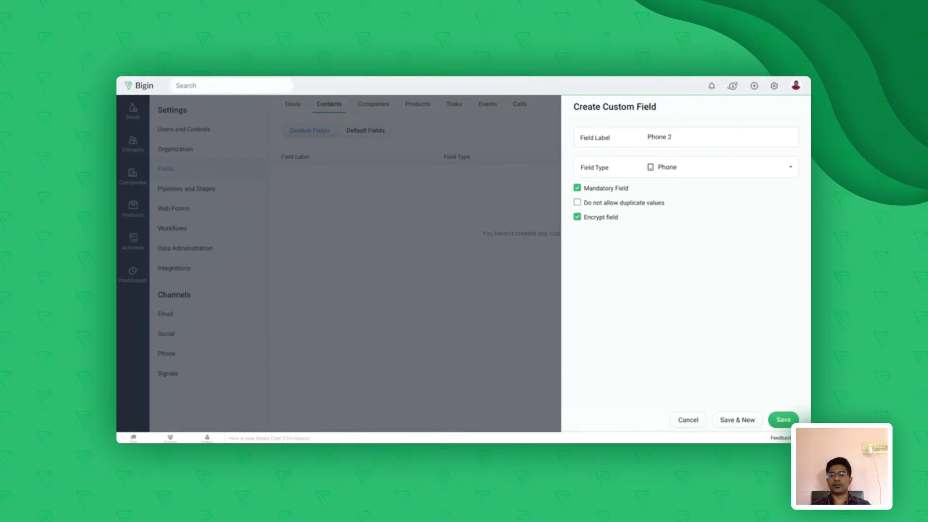
pyautogui.click(577, 217)
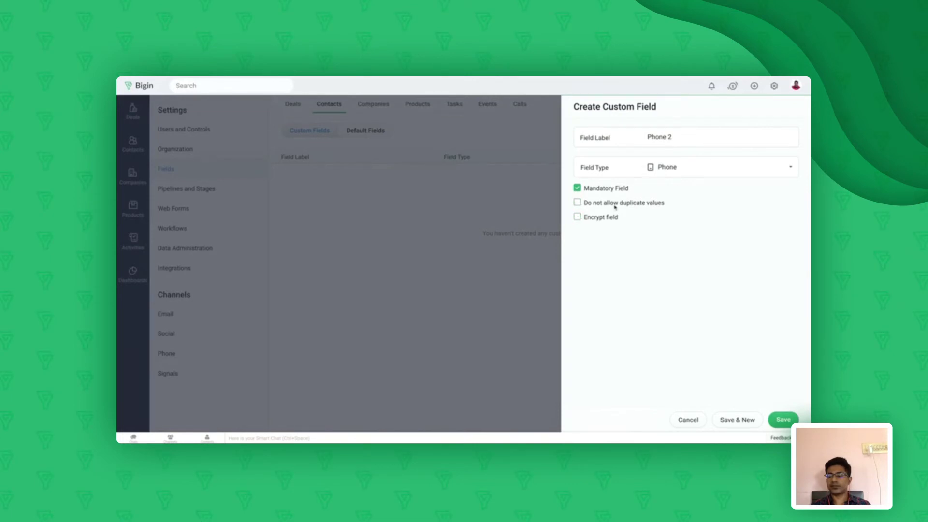
pyautogui.click(576, 188)
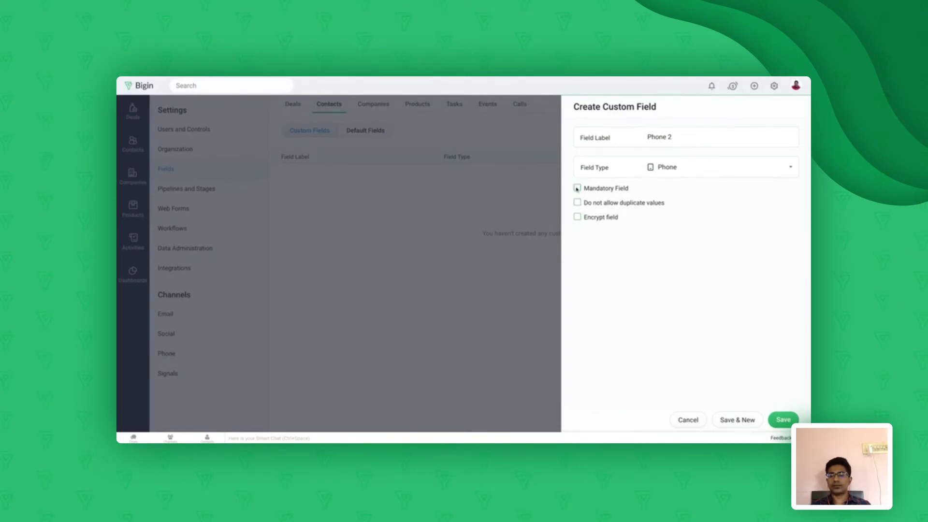
pyautogui.click(784, 419)
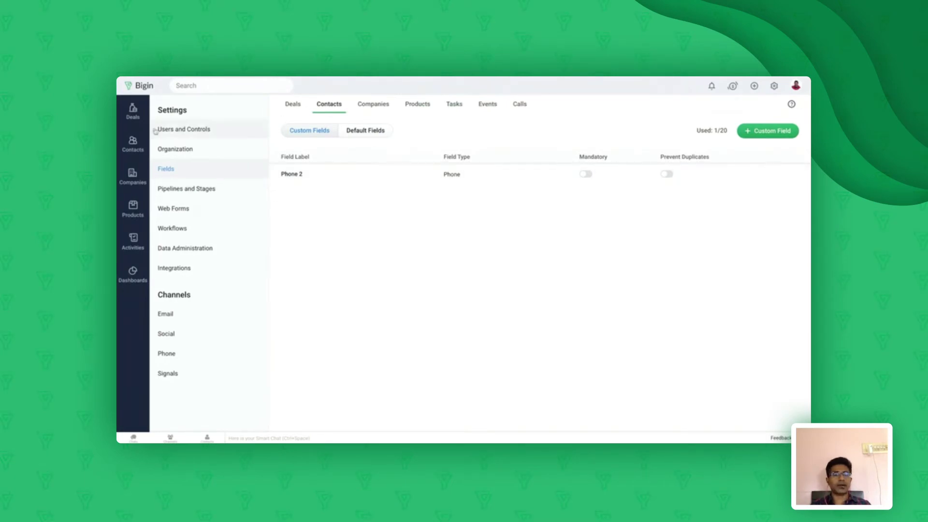
# Check the Phone 2 field on a new contact form, cancel it, and return to Settings
pyautogui.click(129, 150)
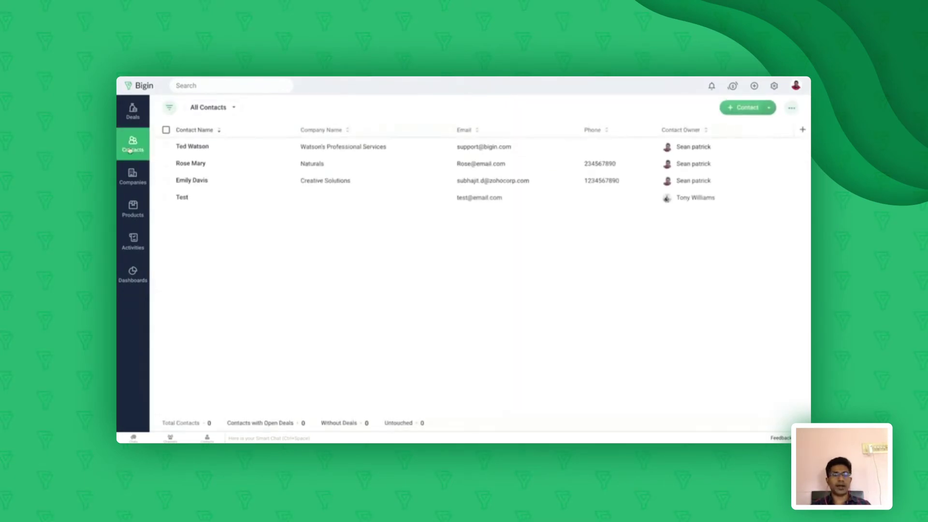
pyautogui.click(735, 109)
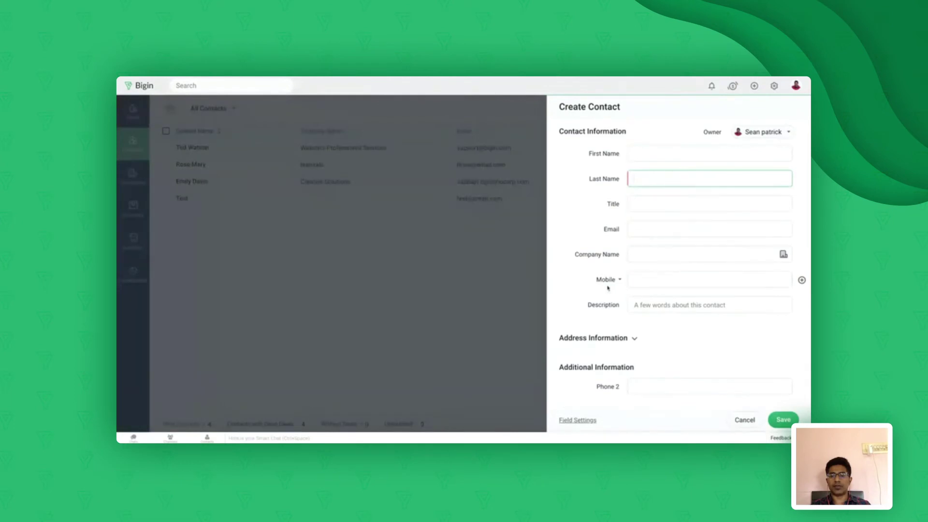
pyautogui.click(643, 388)
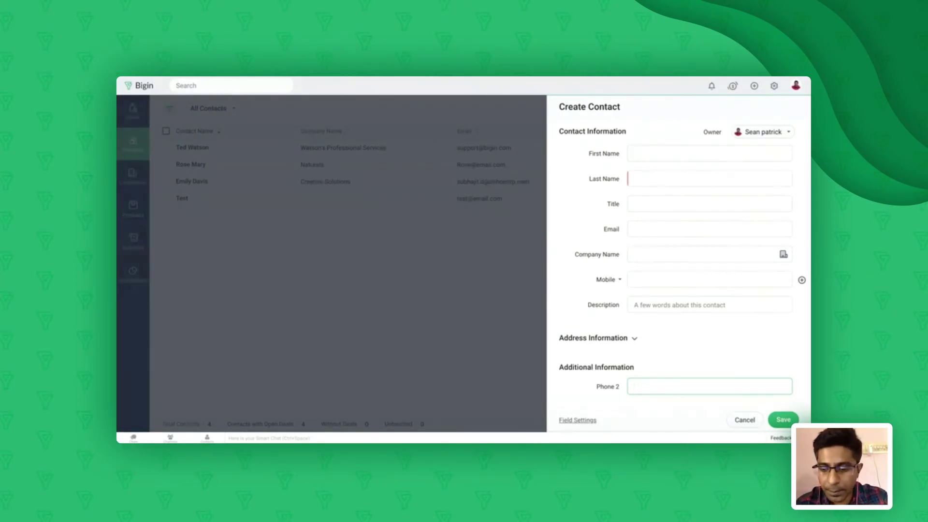
pyautogui.click(744, 421)
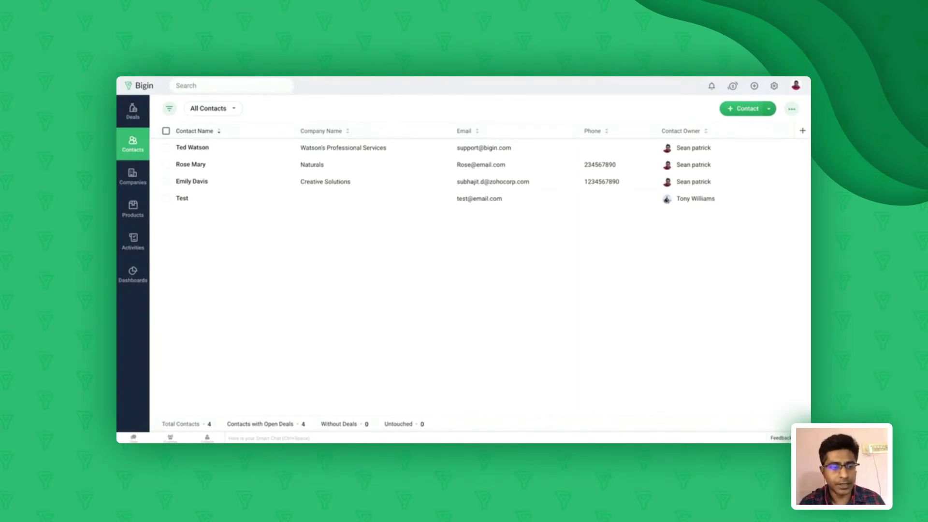
pyautogui.click(774, 87)
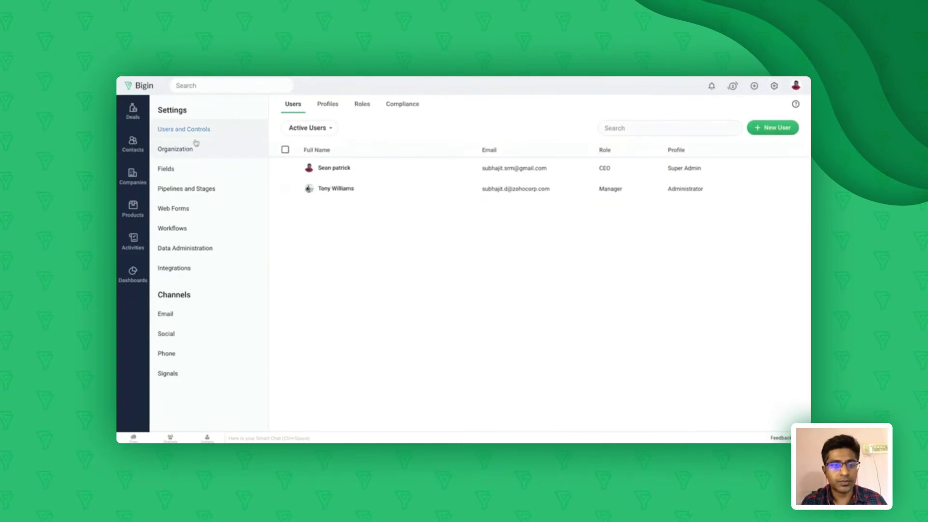
# Open Fields in the Settings sidebar
pyautogui.click(178, 170)
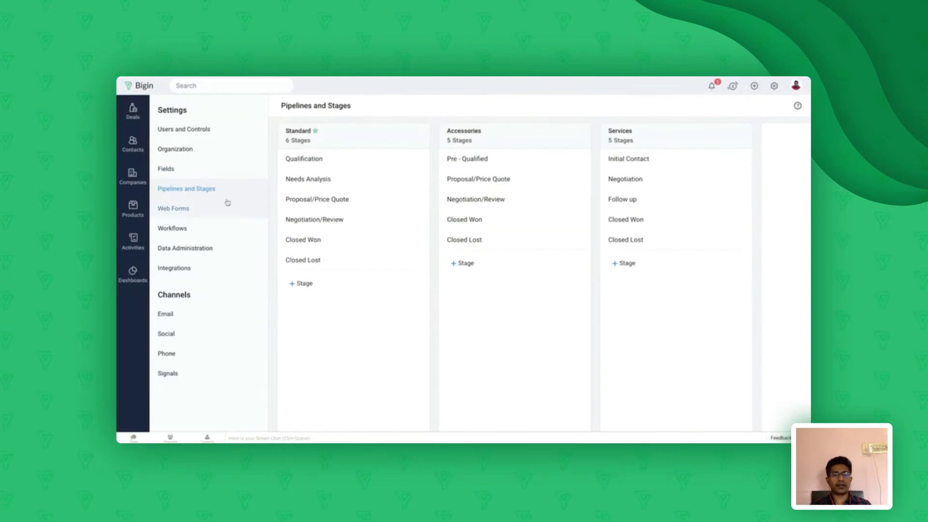
pyautogui.moveTo(340, 144)
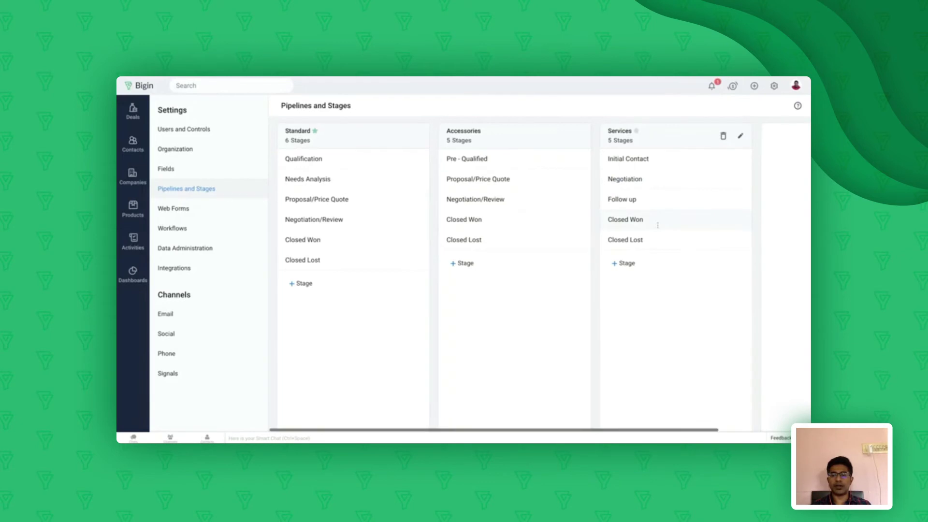
pyautogui.hscroll(3, 679, 233)
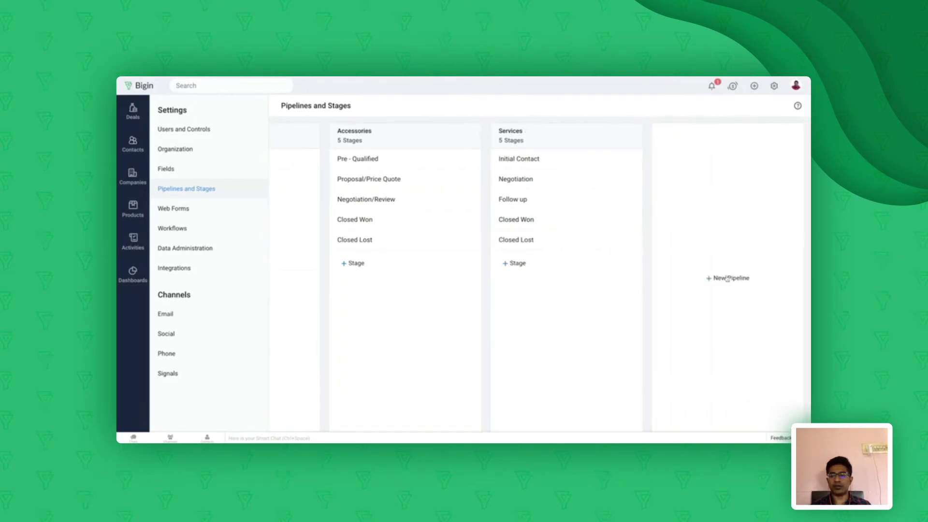
# Start a new pipeline named Insurance
pyautogui.click(725, 281)
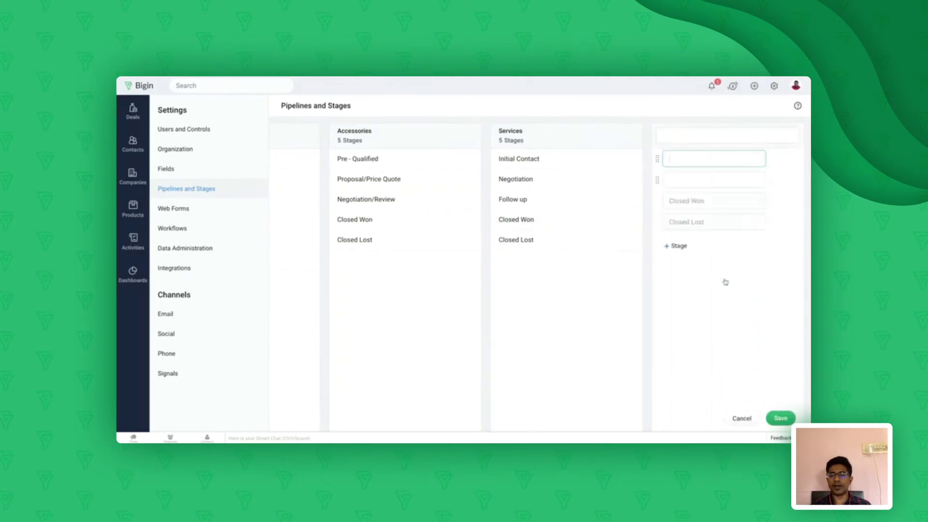
pyautogui.click(675, 133)
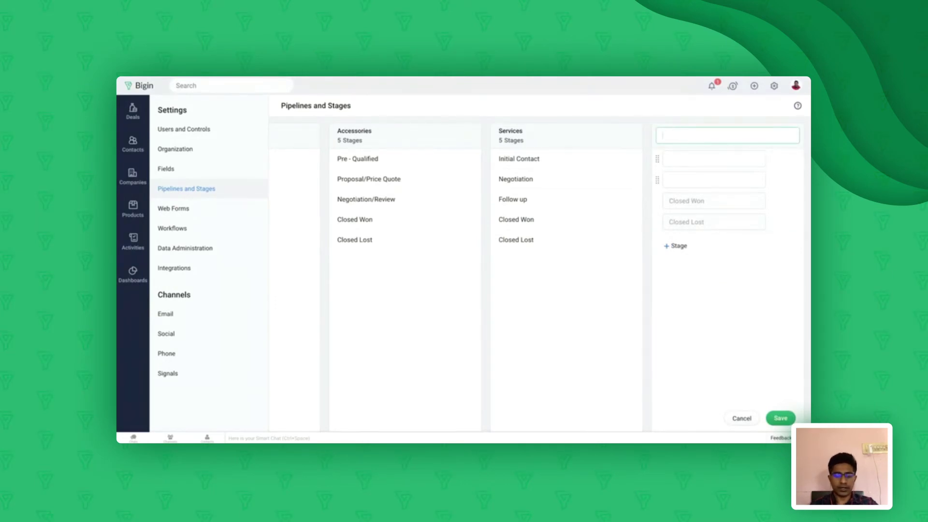
pyautogui.write('Insurance')
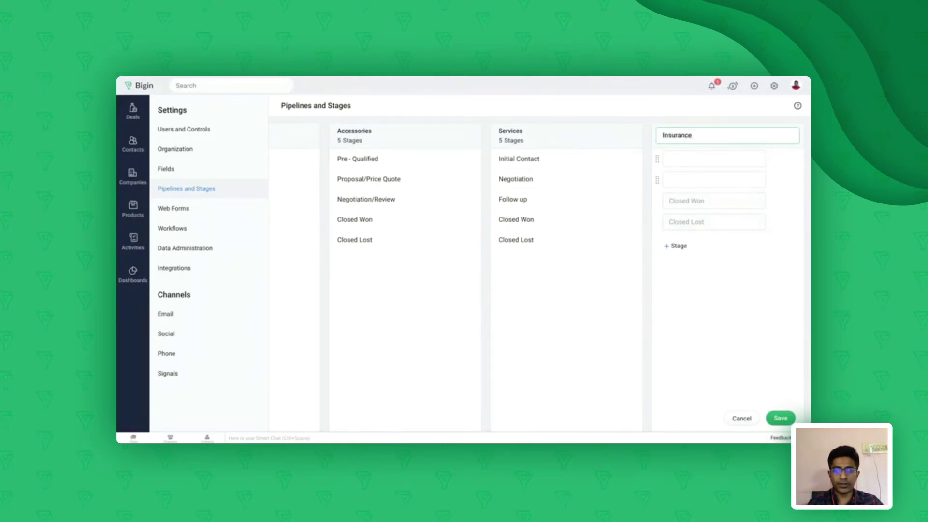
# Add Initial Contact and Proposal/Price Quote stages, plus a blank third stage
pyautogui.click(686, 157)
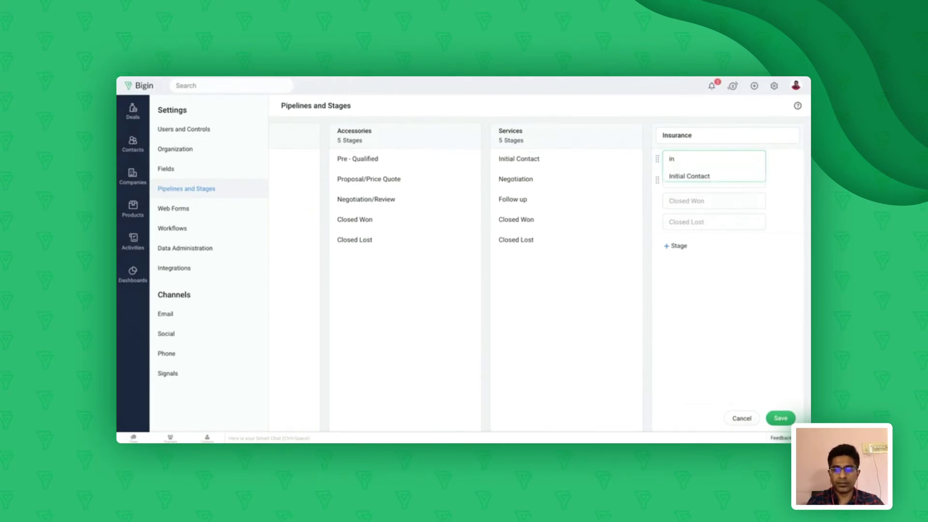
pyautogui.write('itial')
pyautogui.click(717, 177)
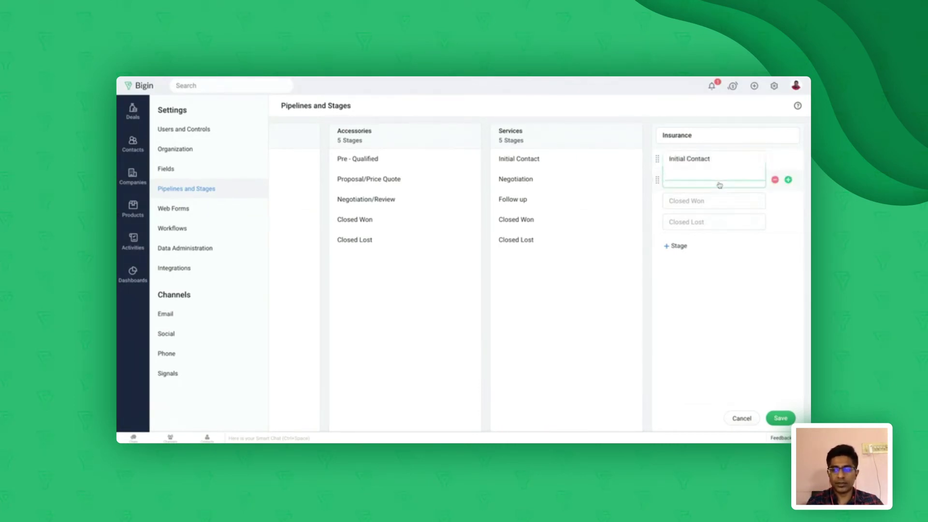
pyautogui.click(703, 181)
pyautogui.write('quote')
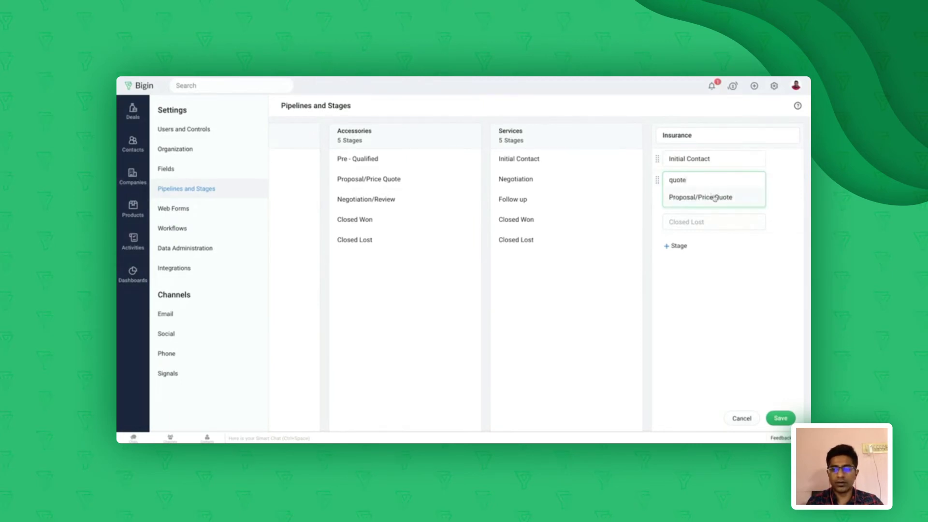
pyautogui.click(714, 198)
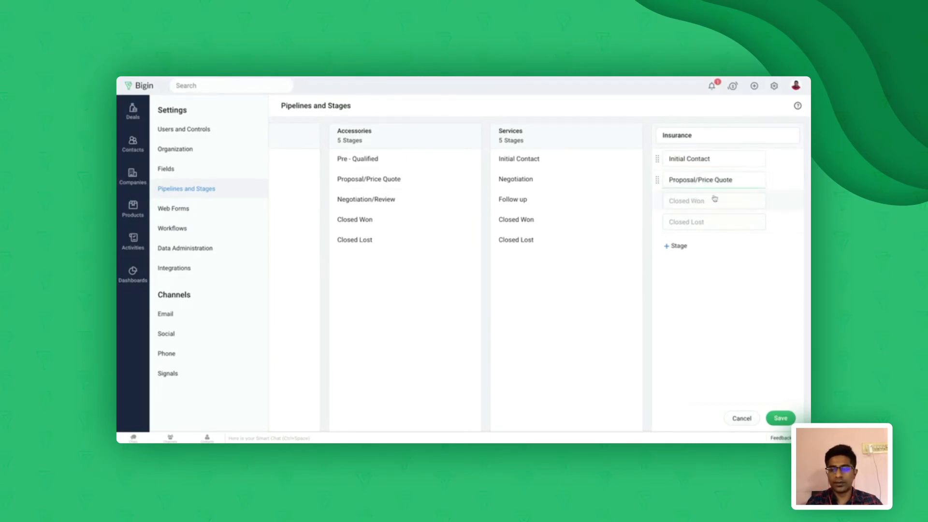
pyautogui.moveTo(739, 180)
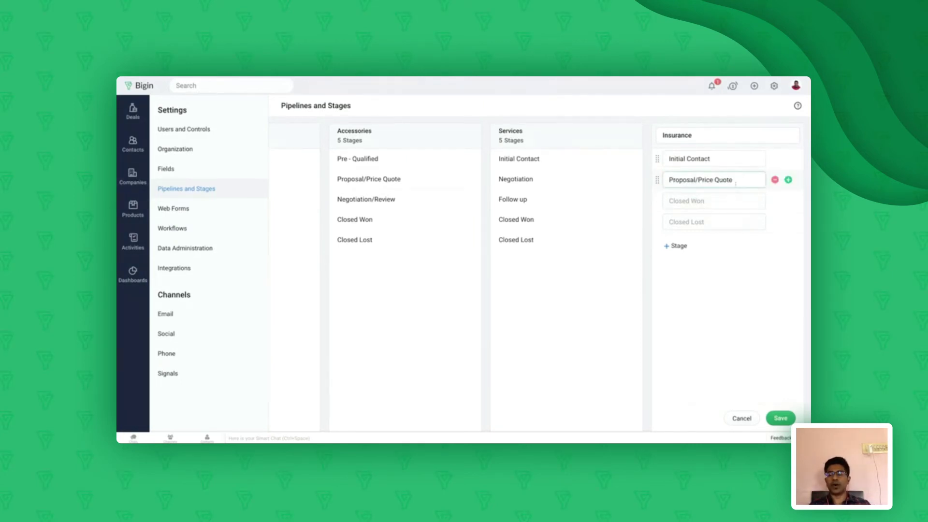
pyautogui.click(788, 180)
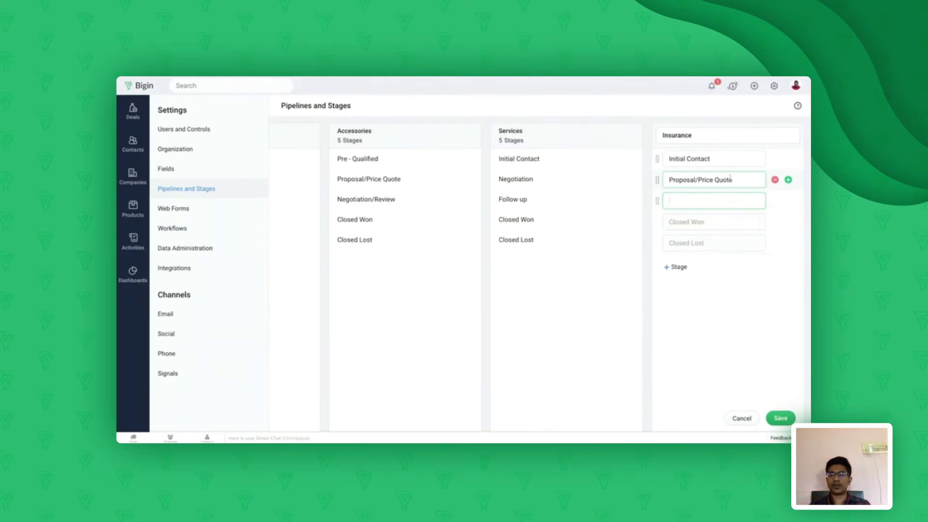
# Remove the Follow up stage from the Services pipeline and save the pipeline
pyautogui.click(773, 86)
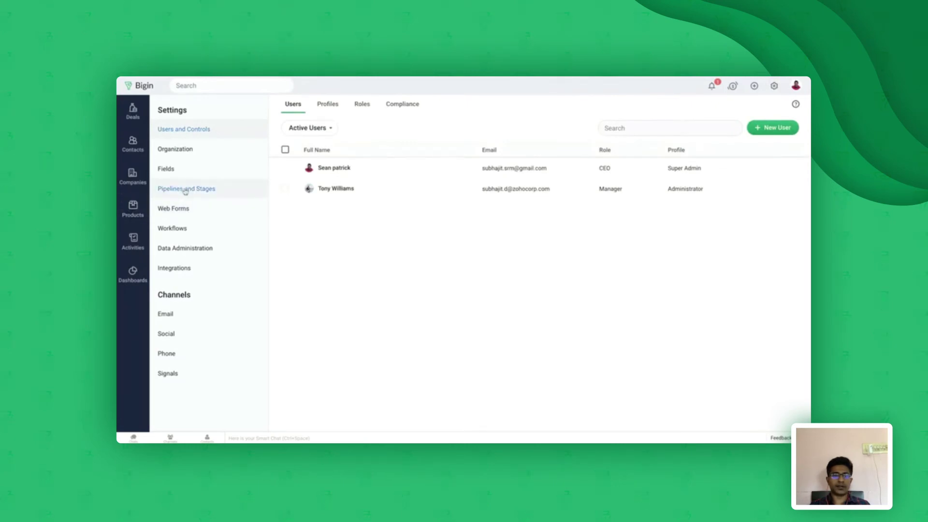
pyautogui.click(185, 190)
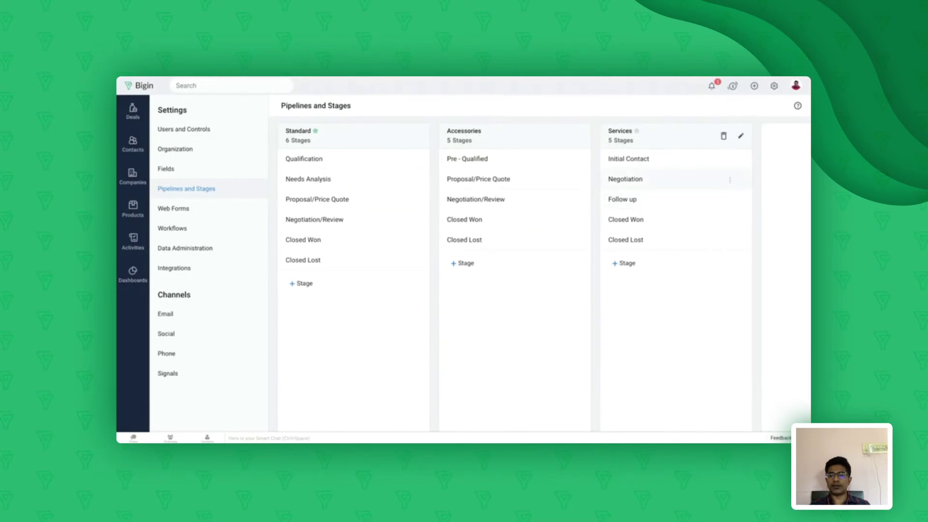
pyautogui.click(740, 138)
pyautogui.moveTo(639, 210)
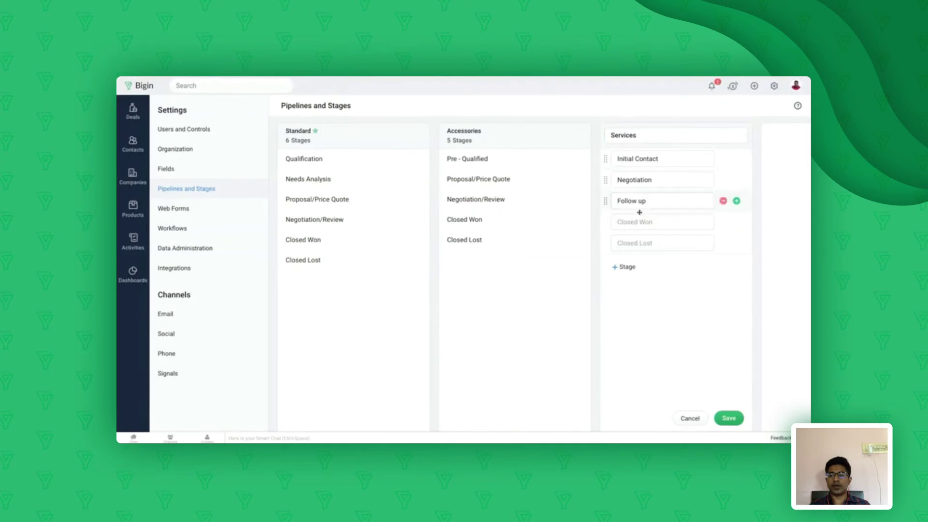
pyautogui.click(723, 201)
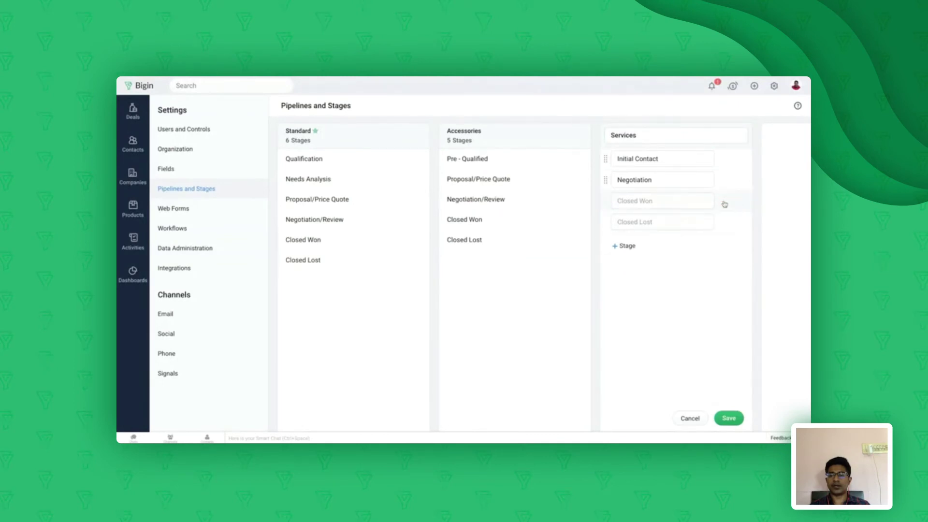
pyautogui.click(728, 418)
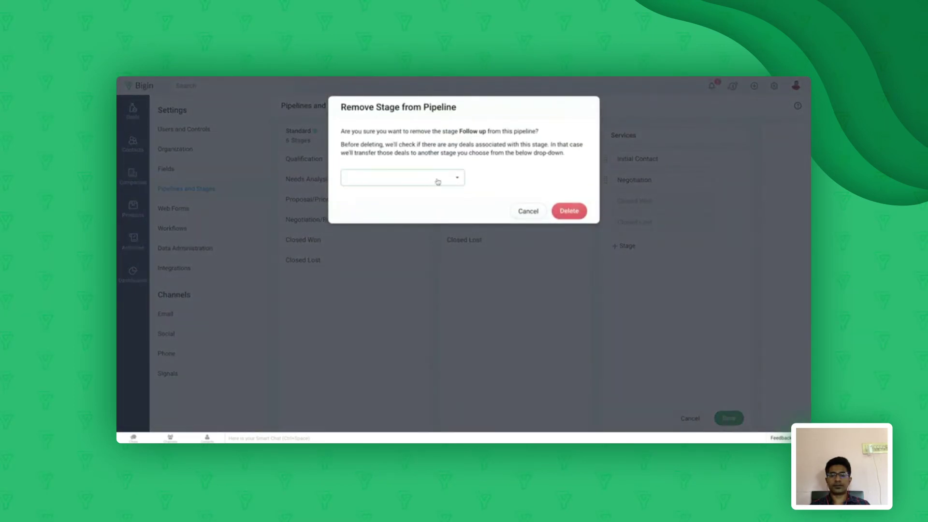
# Confirm deleting Follow up, transferring its deals to the Initial Contact stage
pyautogui.click(570, 211)
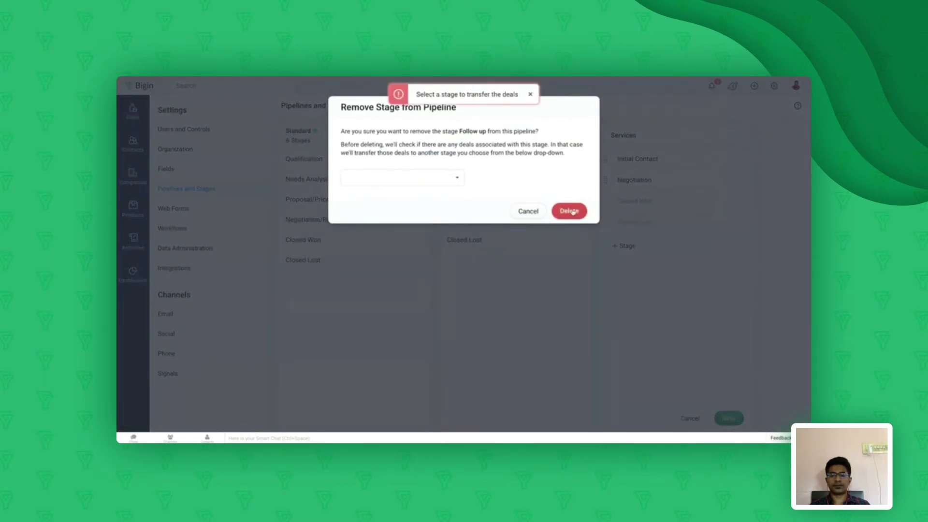
pyautogui.click(408, 178)
pyautogui.click(388, 200)
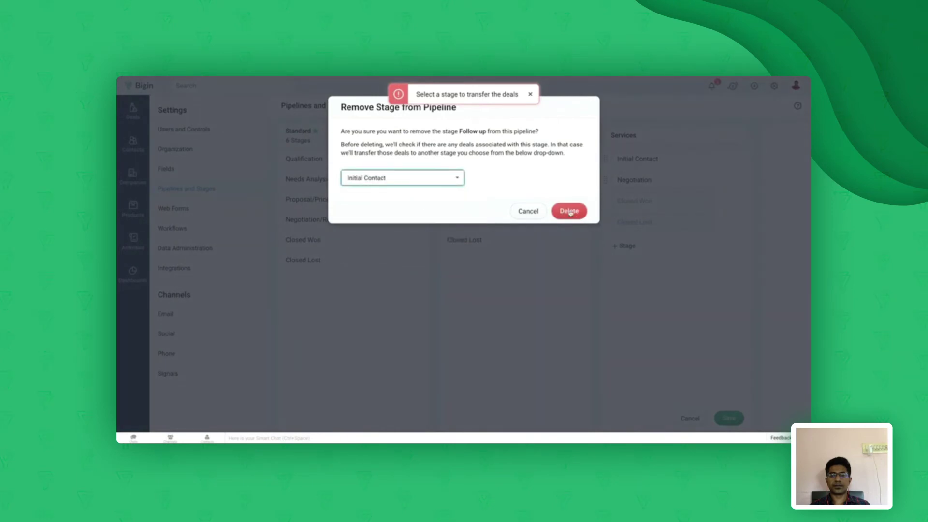
pyautogui.click(569, 211)
pyautogui.click(569, 212)
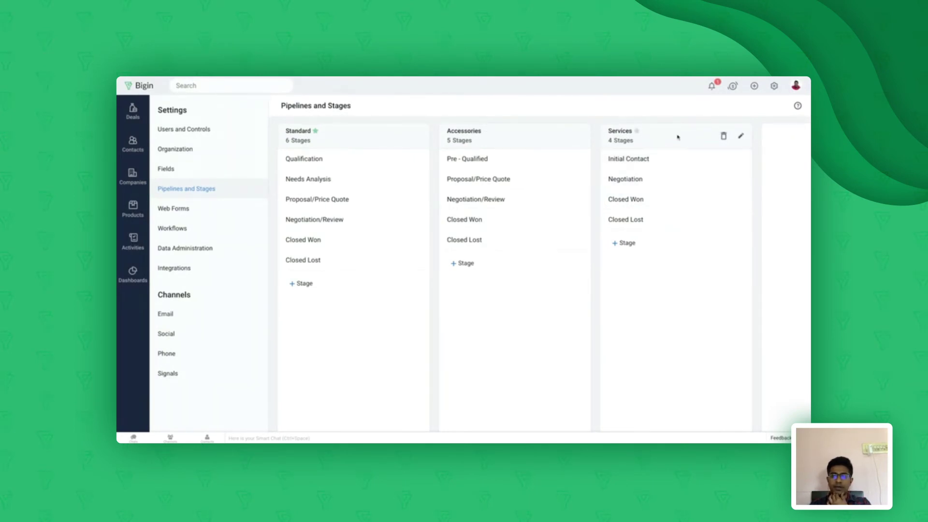
pyautogui.click(743, 135)
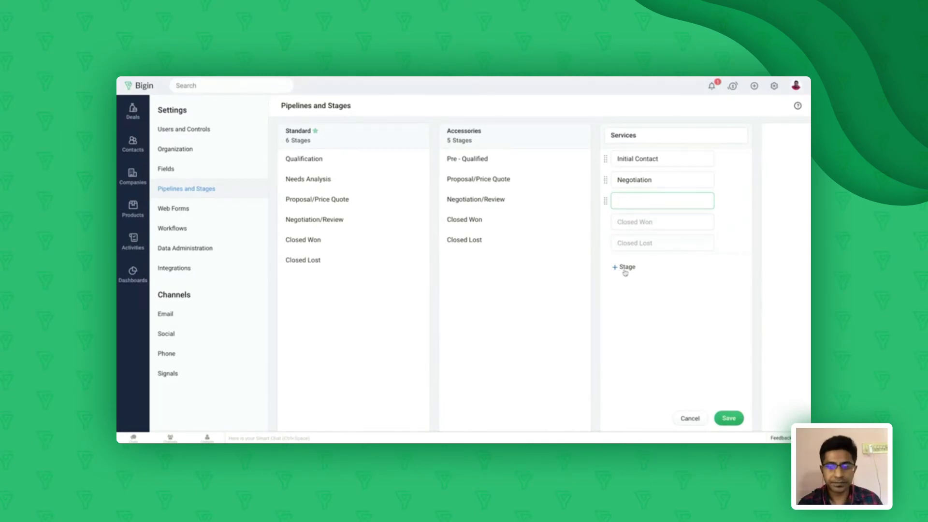
pyautogui.click(731, 418)
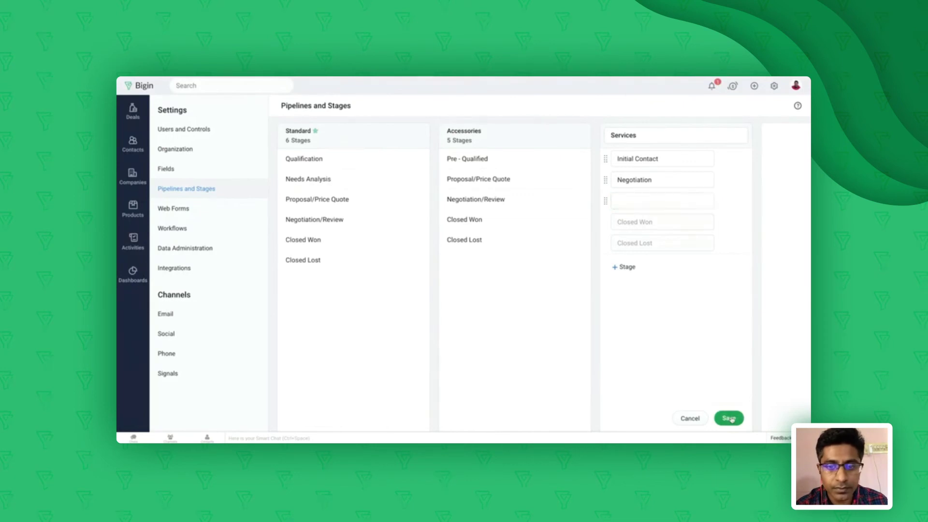
pyautogui.click(609, 94)
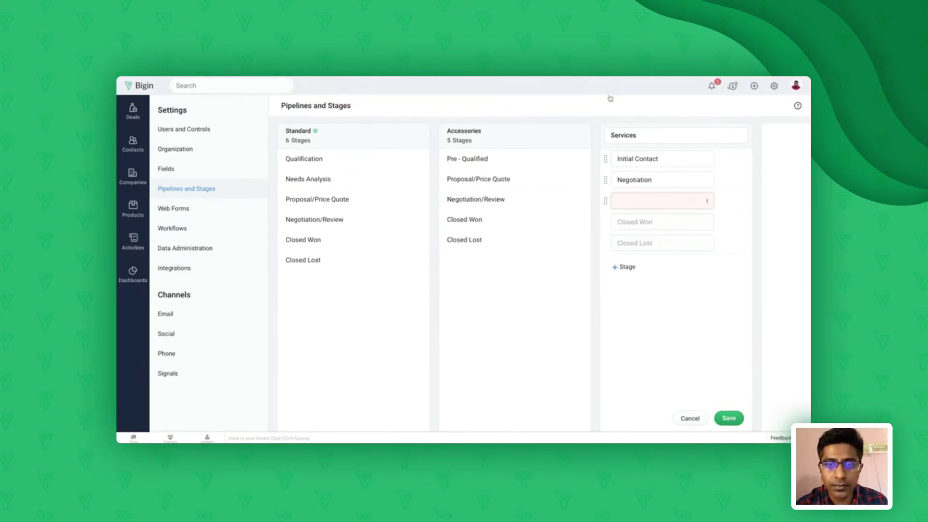
pyautogui.click(690, 418)
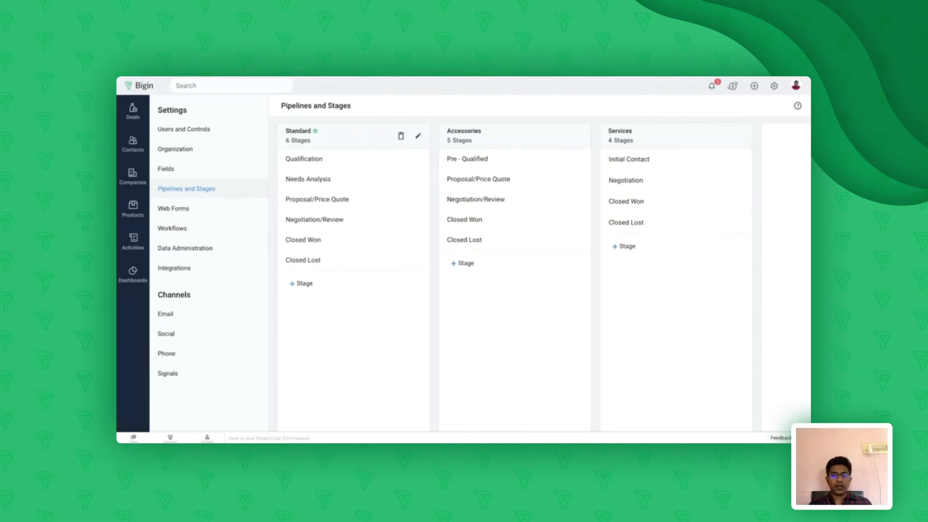
# Build a new web form with Last Name, Email and Mailing City, titled 'Webform'
pyautogui.click(206, 215)
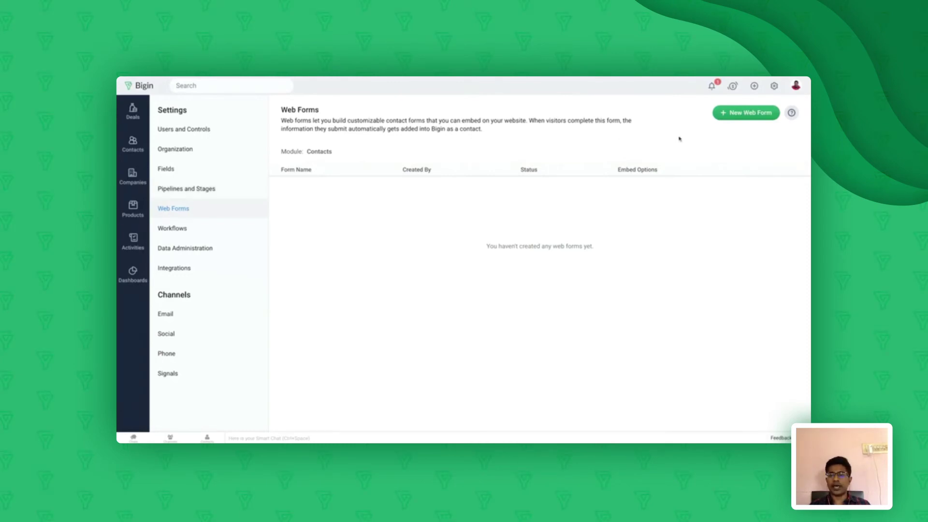
pyautogui.click(738, 115)
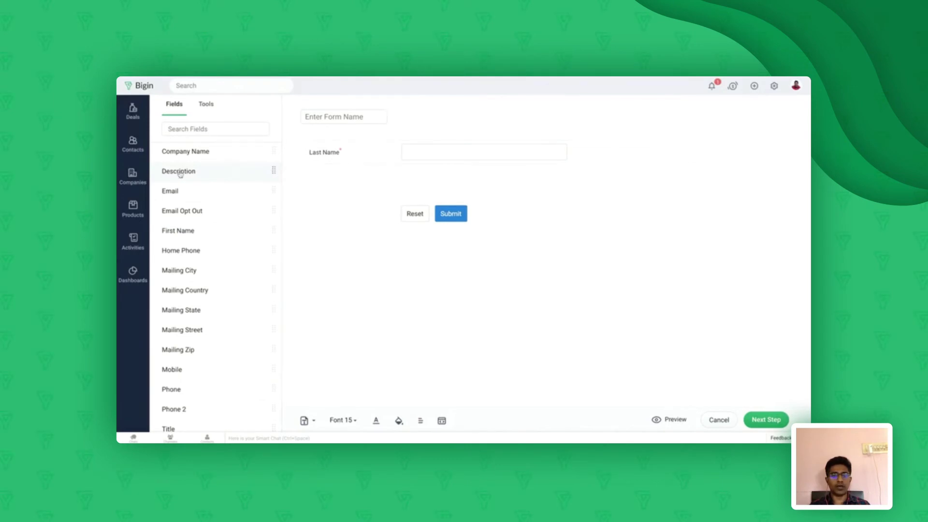
pyautogui.moveTo(179, 192); pyautogui.dragTo(414, 180)
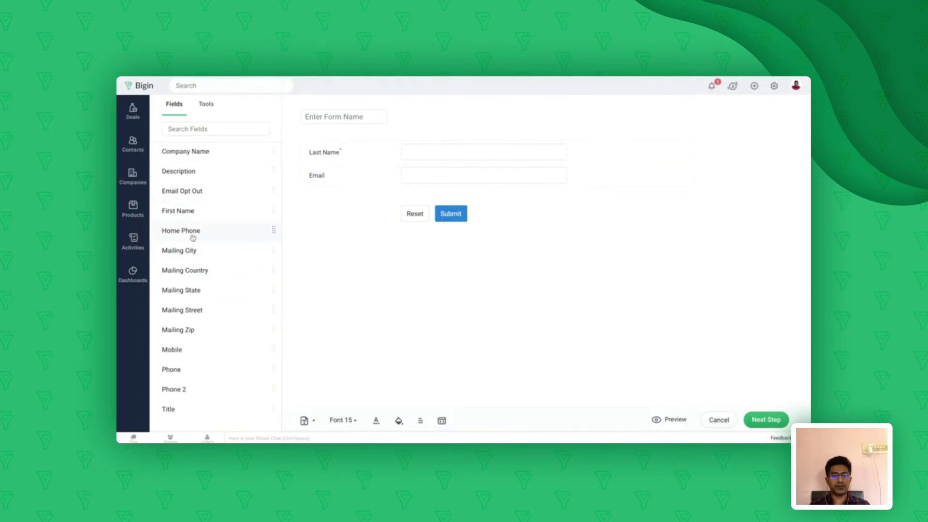
pyautogui.moveTo(188, 255); pyautogui.dragTo(326, 204)
pyautogui.moveTo(192, 232); pyautogui.dragTo(421, 190)
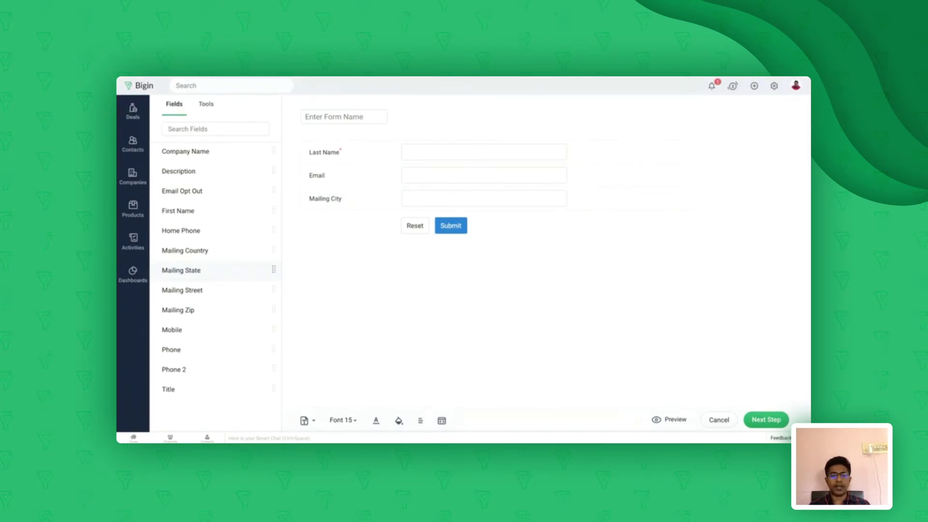
pyautogui.click(338, 117)
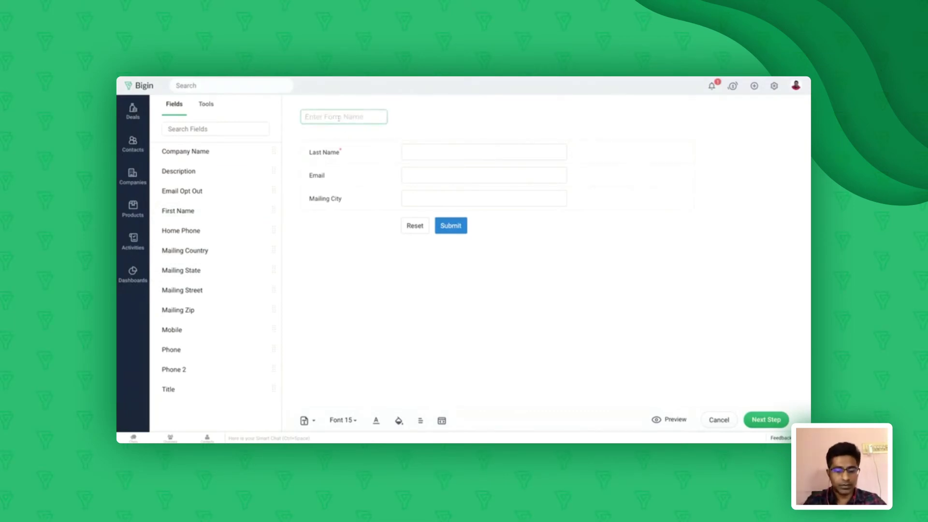
pyautogui.write('Webform')
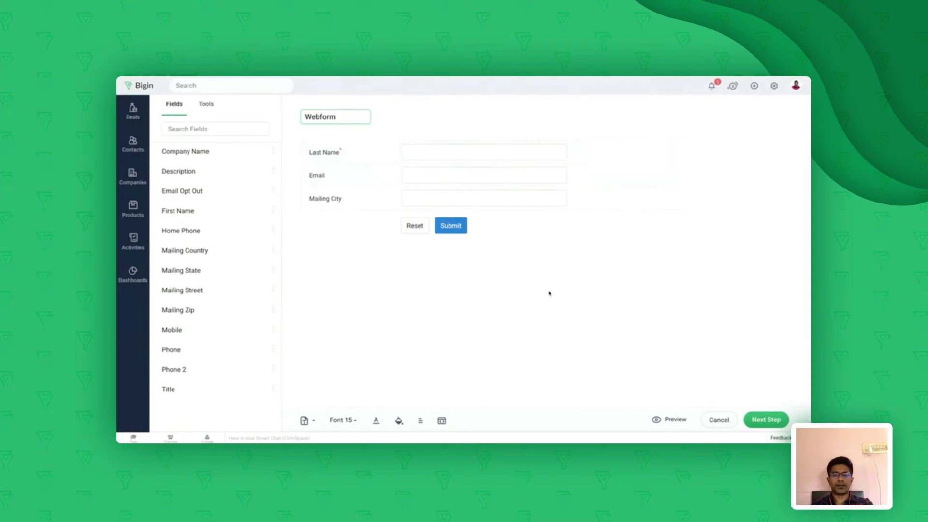
# Continue to the form details and assign the form's contacts to the other user
pyautogui.click(764, 420)
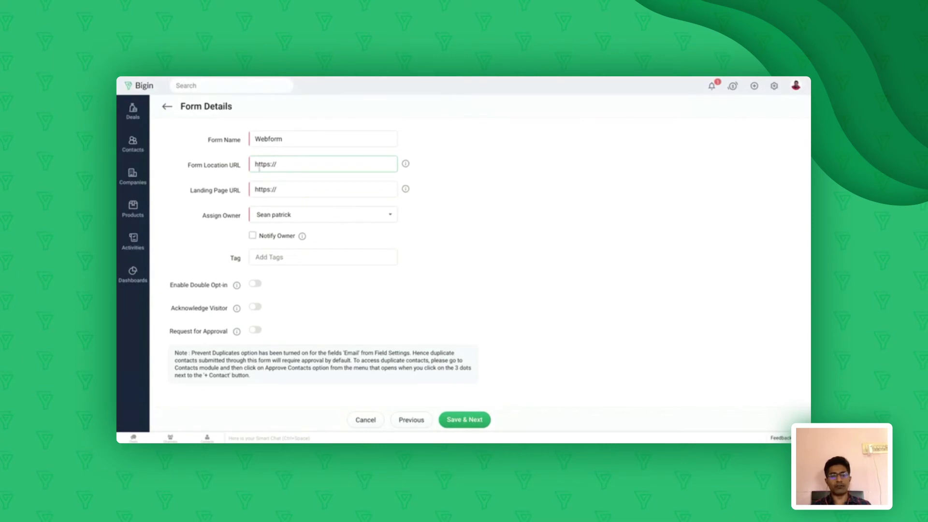
pyautogui.click(300, 188)
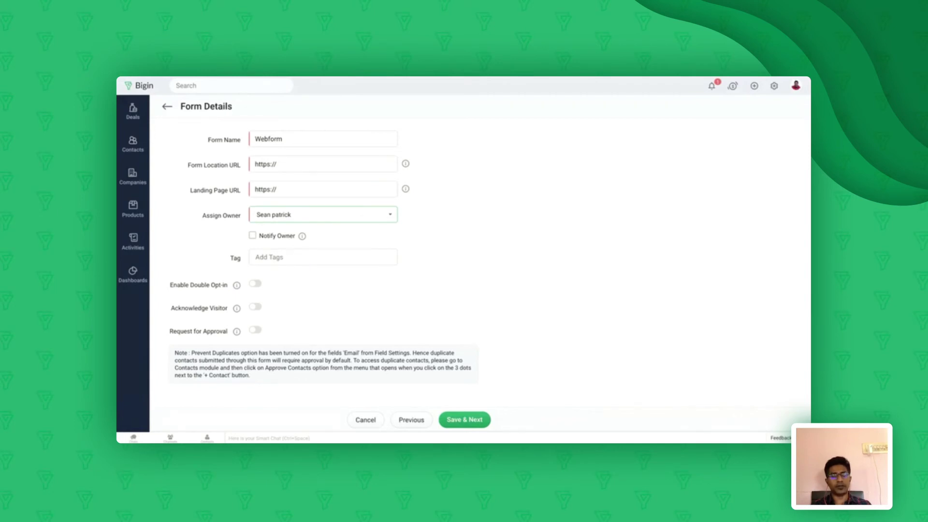
pyautogui.click(307, 217)
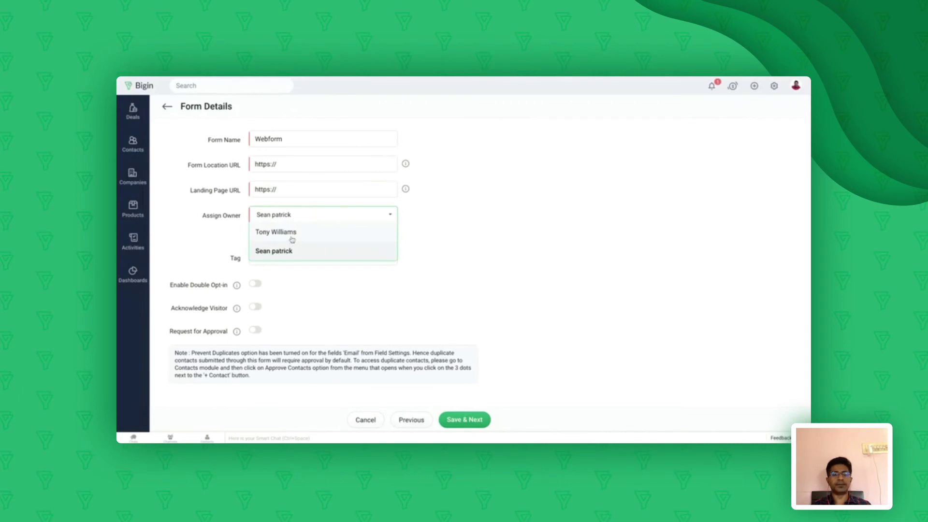
pyautogui.click(291, 234)
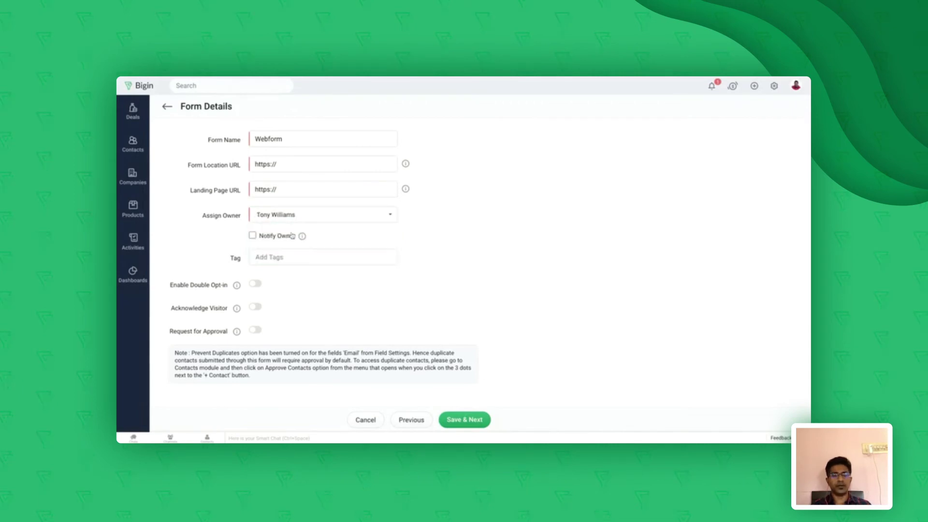
# Enable Notify Owner and tag submissions with a new 'Web to contact' tag
pyautogui.click(252, 236)
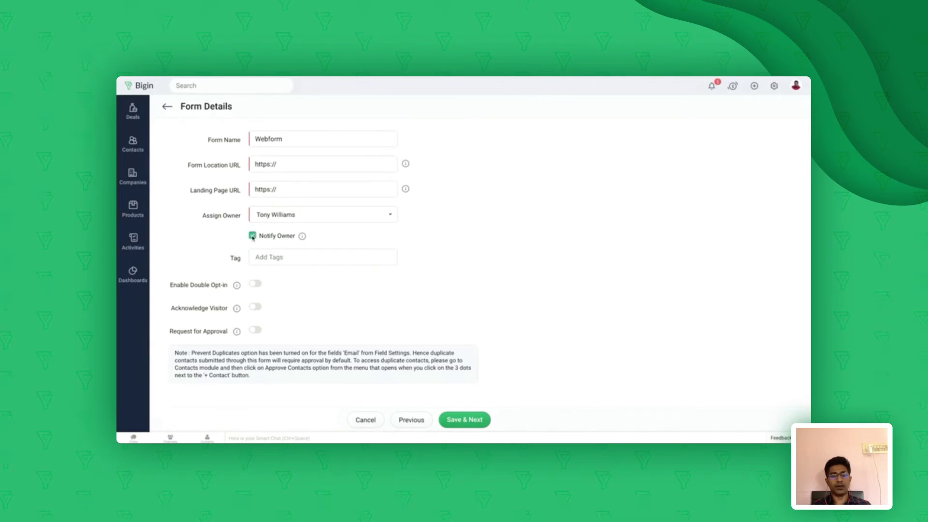
pyautogui.click(285, 256)
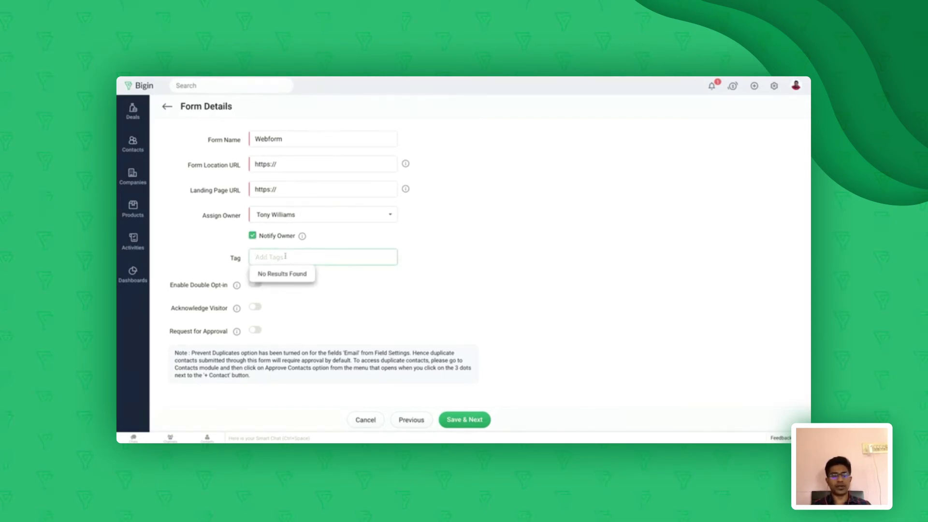
pyautogui.write('Web')
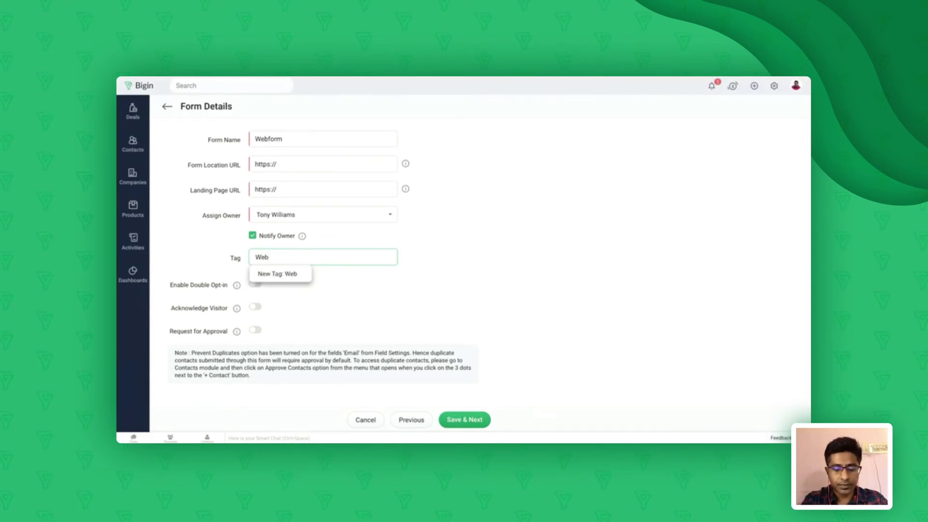
pyautogui.write(' to')
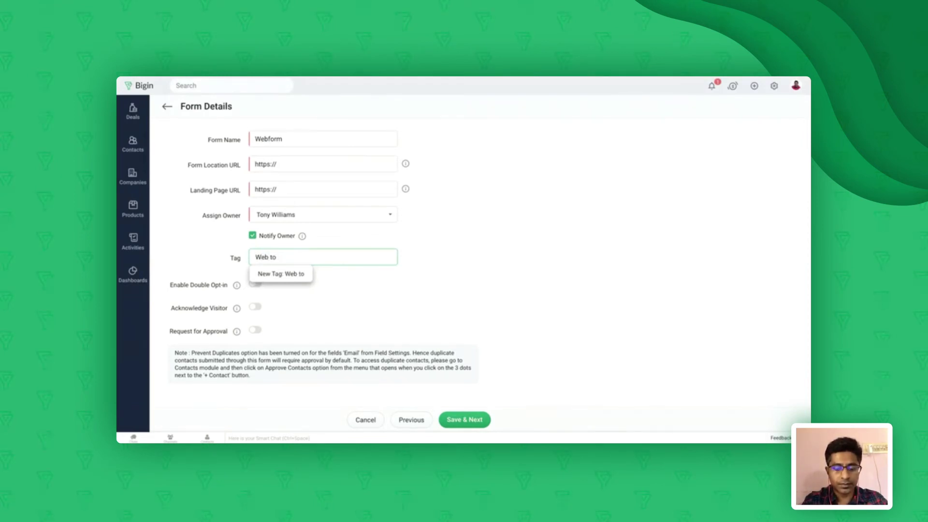
pyautogui.write(' lcontact')
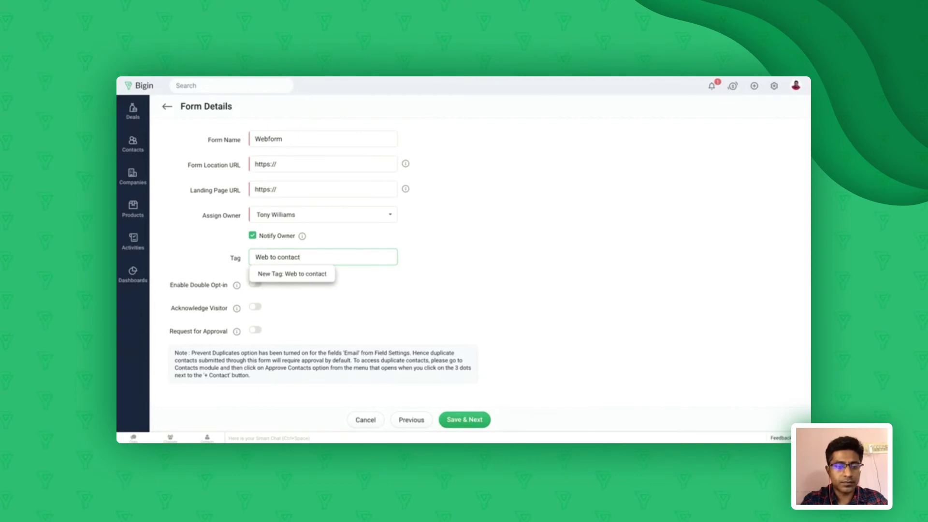
pyautogui.click(481, 265)
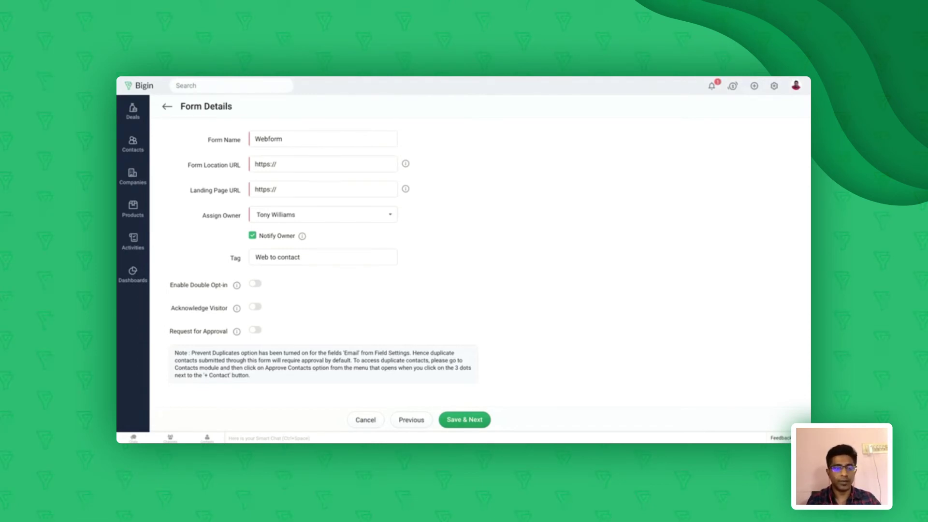
# View the empty Approve Contacts queue, return to All Contacts, then open Settings
pyautogui.click(136, 151)
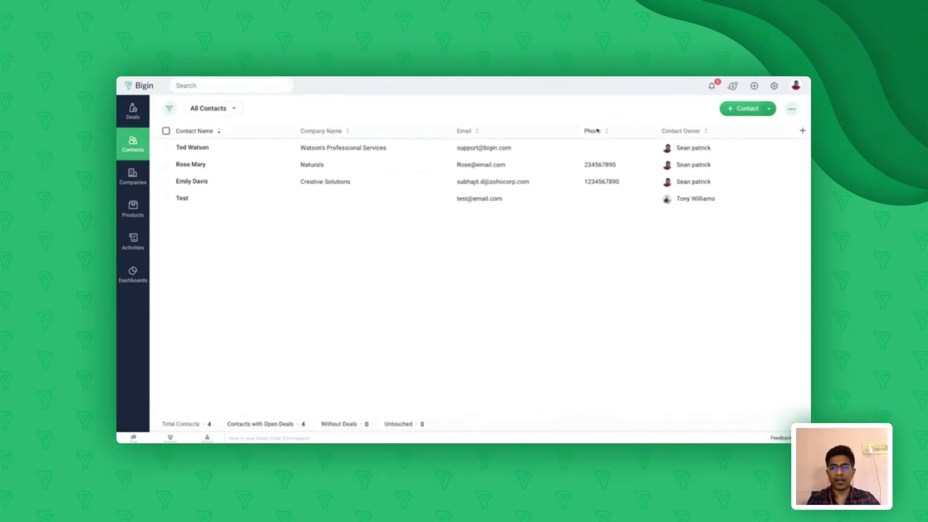
pyautogui.click(768, 109)
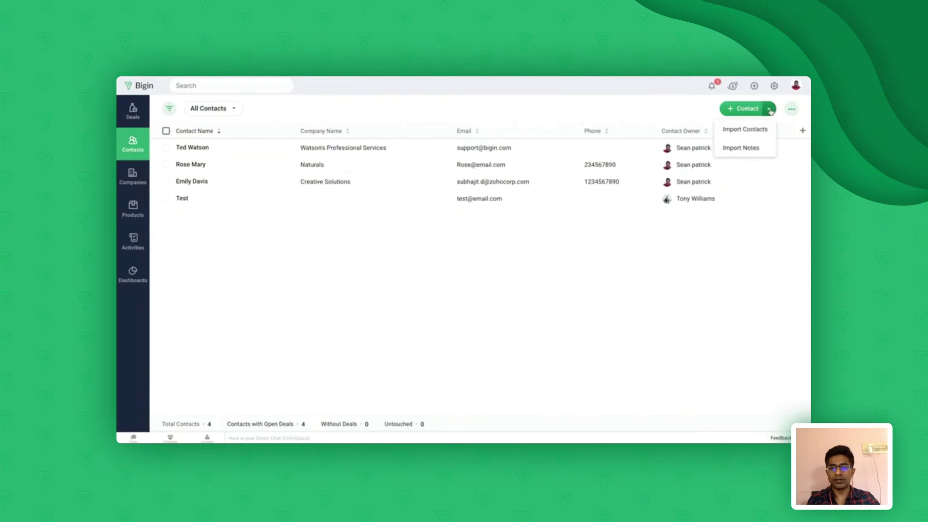
pyautogui.click(792, 108)
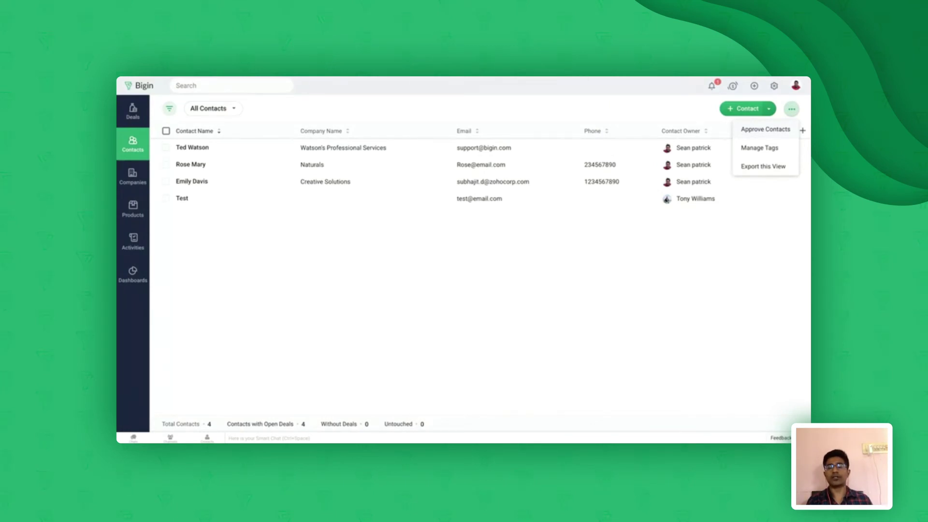
pyautogui.click(765, 129)
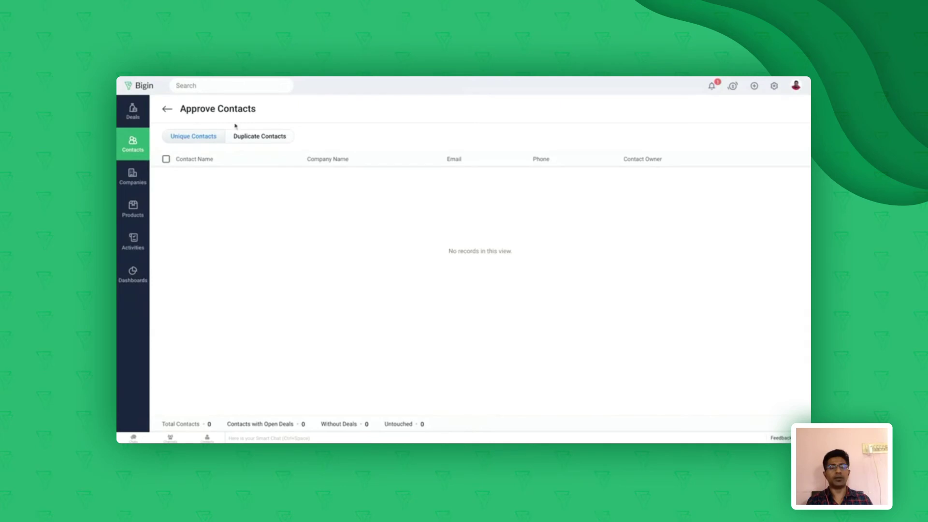
pyautogui.click(167, 110)
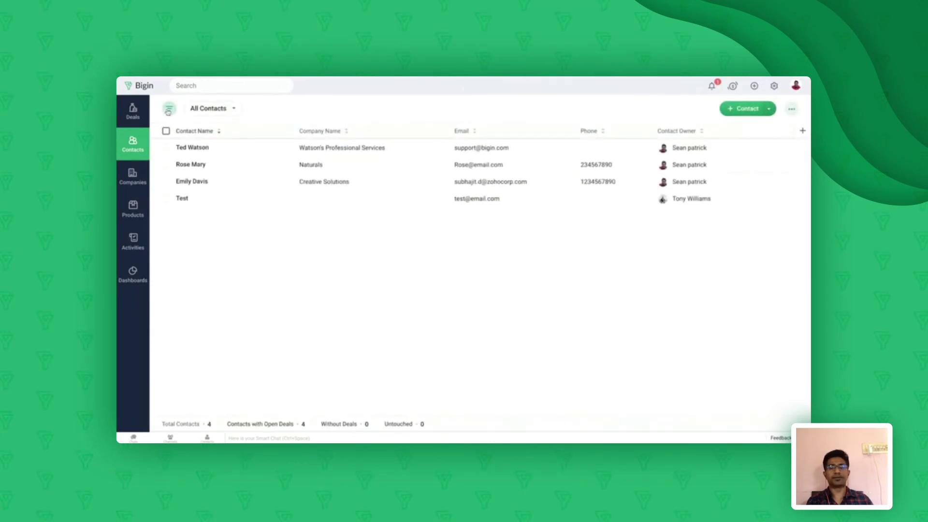
pyautogui.click(774, 89)
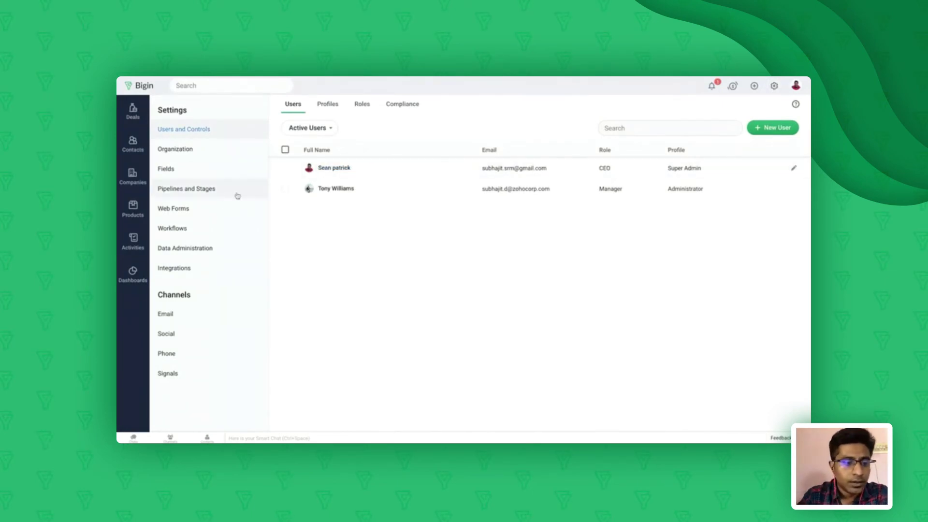
# Move from Web Forms to the Workflows settings listing the Big Deal Rule
pyautogui.click(200, 215)
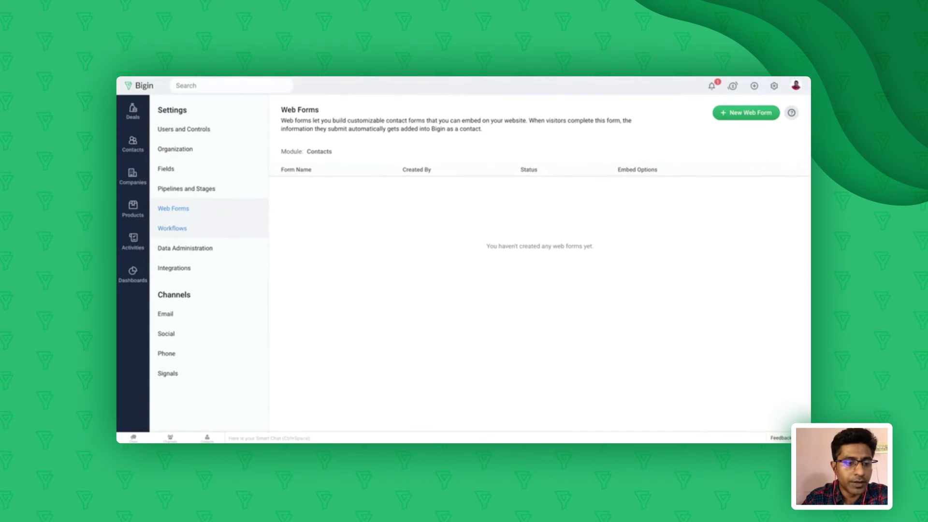
pyautogui.click(184, 229)
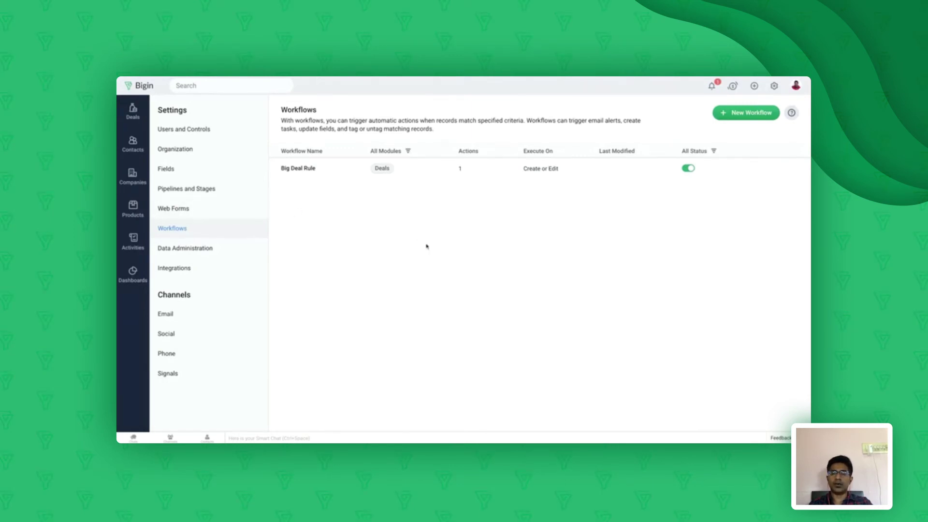
# Create a new Contacts-module workflow named 'Followup' and proceed to its trigger
pyautogui.click(738, 113)
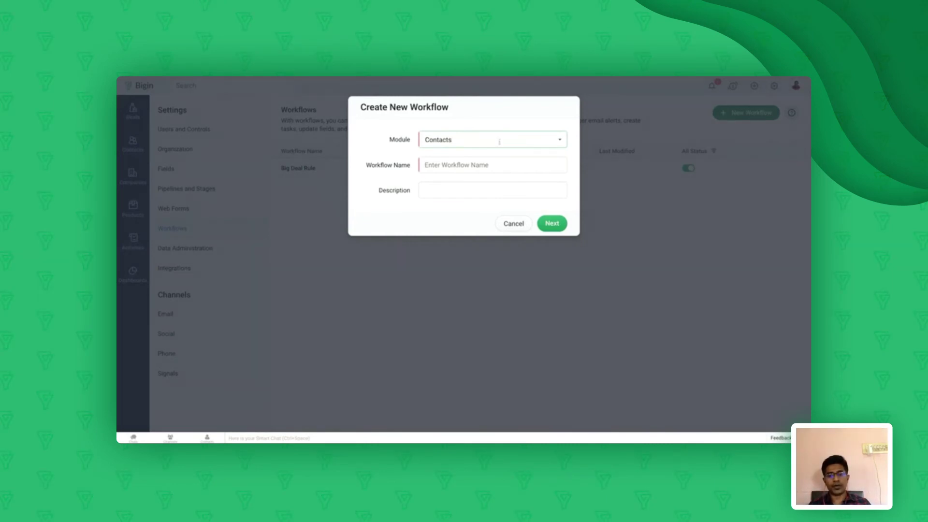
pyautogui.click(500, 140)
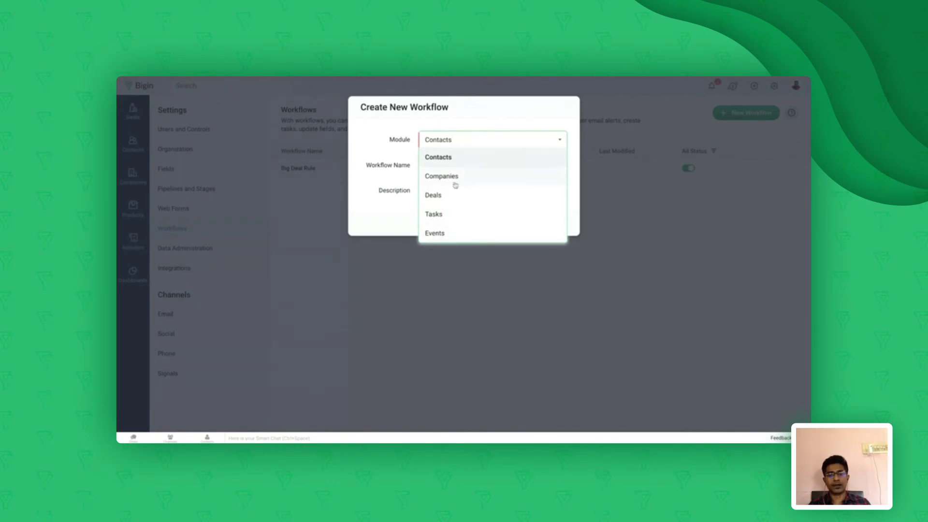
pyautogui.click(448, 162)
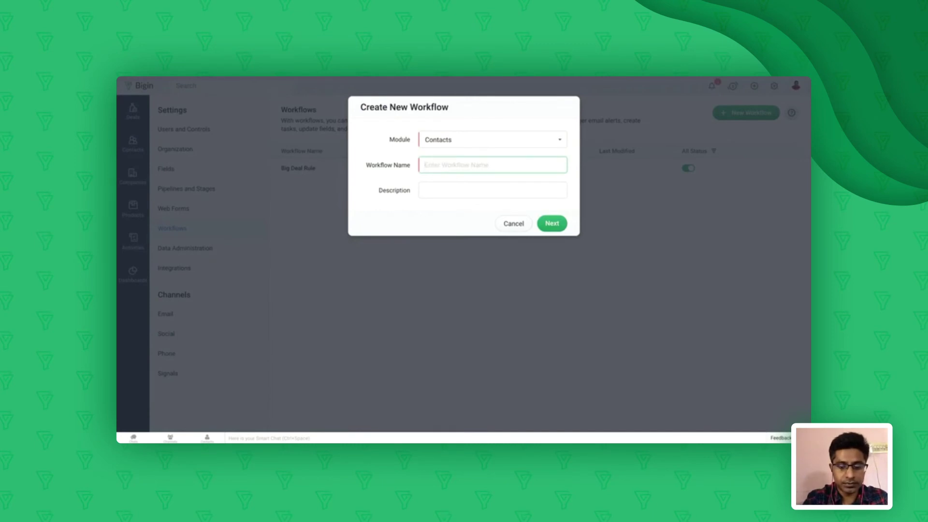
pyautogui.write('Followup')
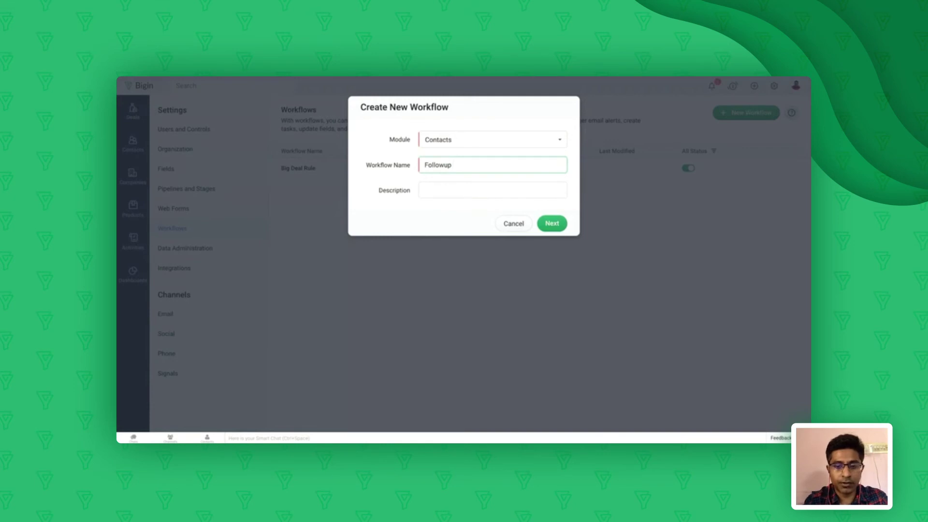
pyautogui.click(552, 225)
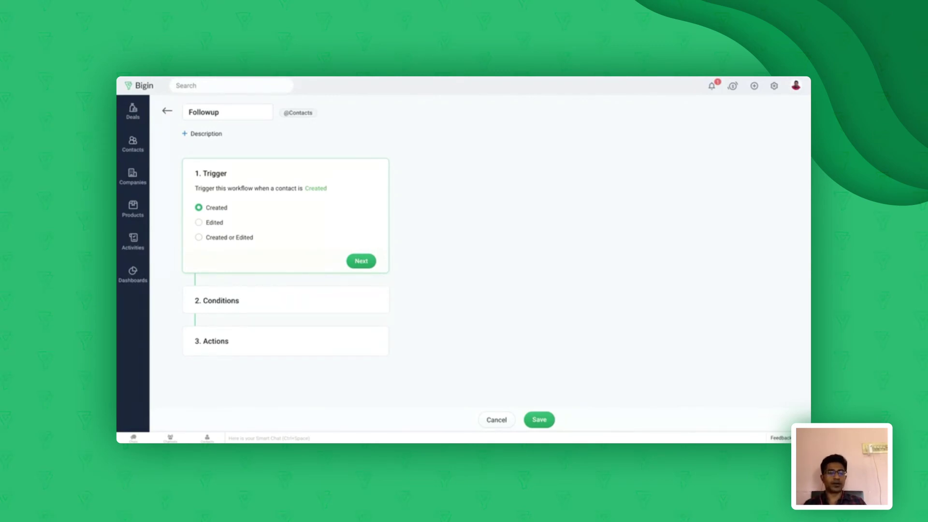
# Keep the trigger on contact Created and continue to the Conditions step
pyautogui.click(361, 261)
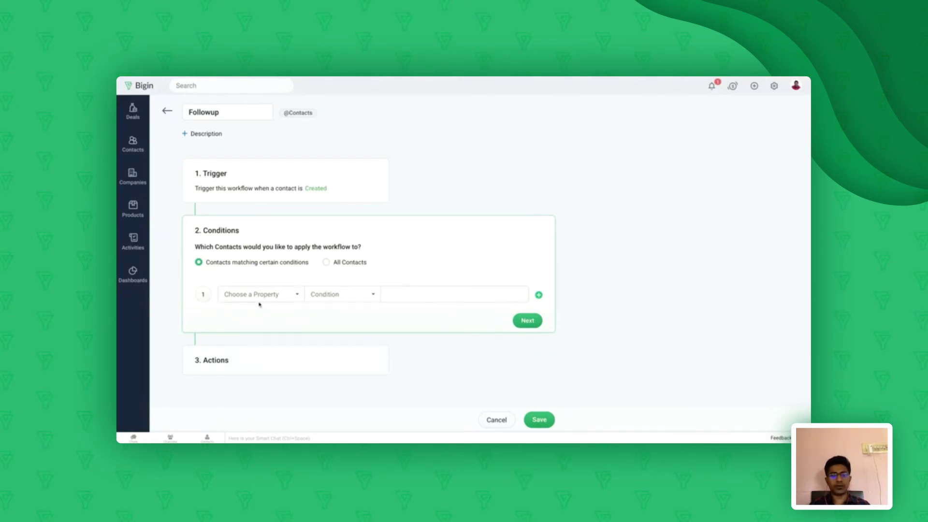
# Set the Followup workflow's conditions to All Contacts and continue to Actions
pyautogui.click(278, 295)
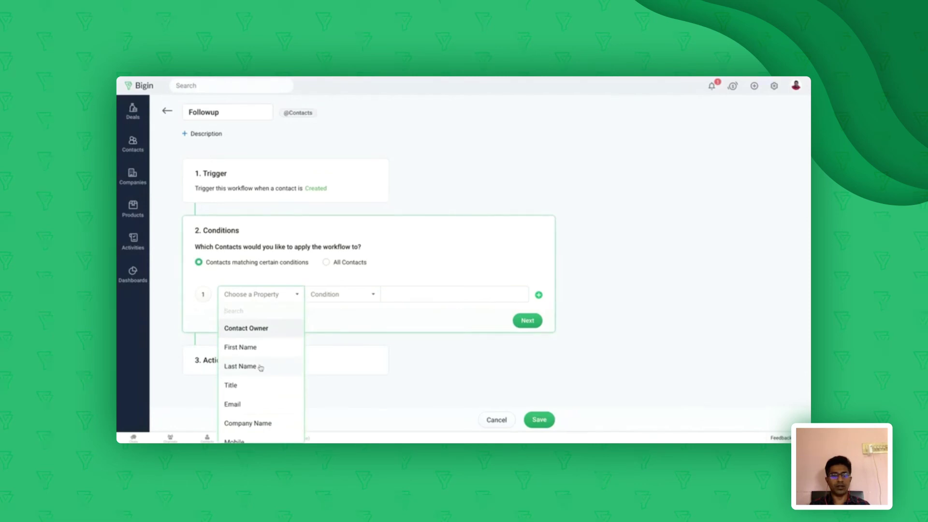
pyautogui.scroll(-10, 261, 368)
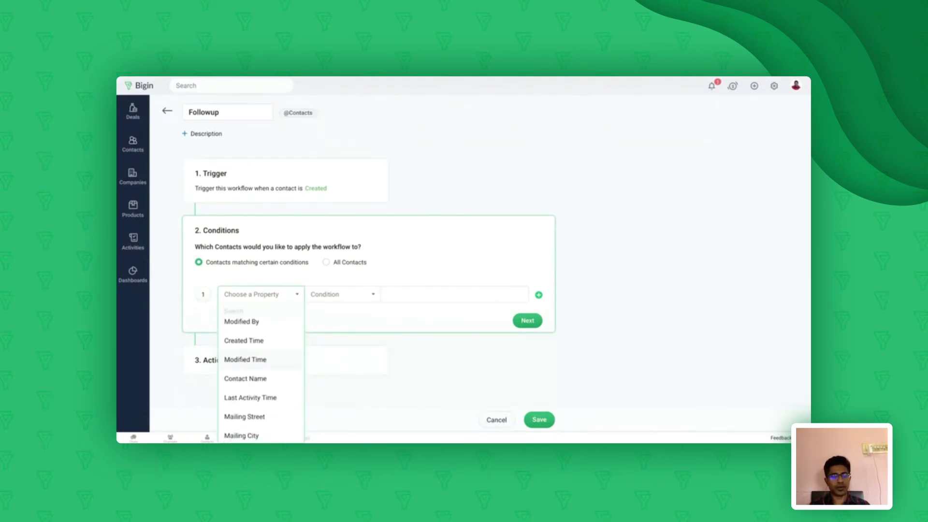
pyautogui.click(465, 242)
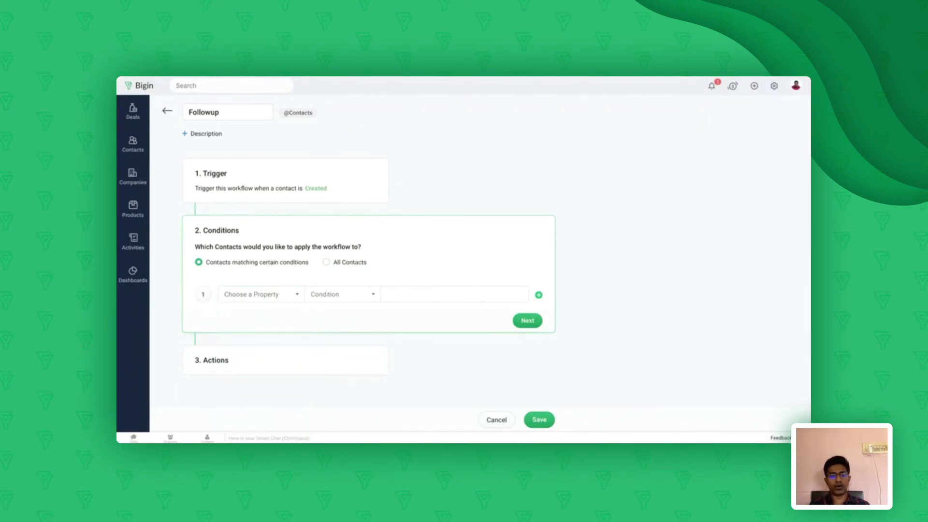
pyautogui.click(326, 262)
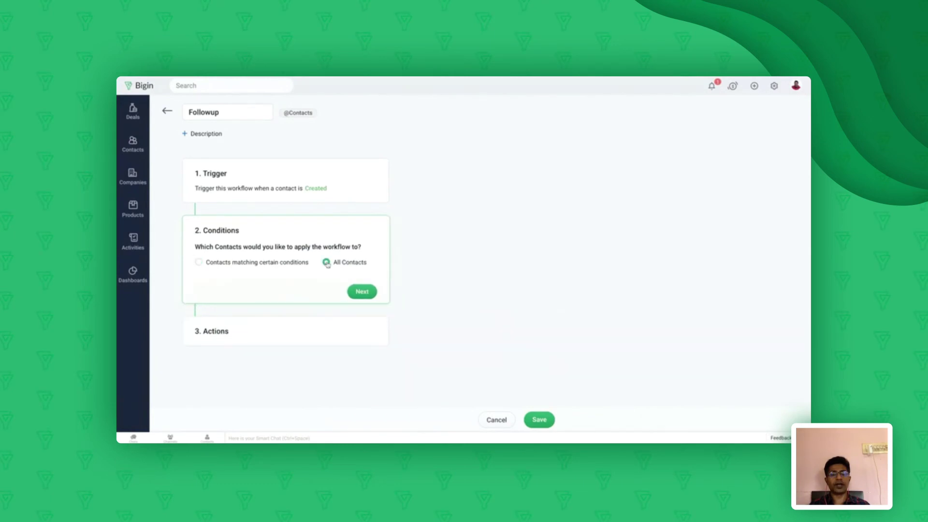
pyautogui.click(362, 292)
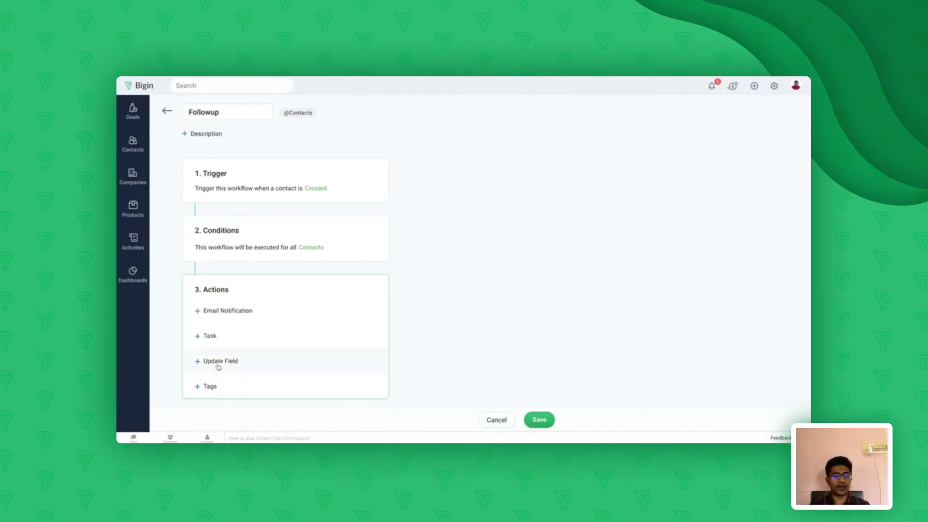
# Add a task action named 'Followup Task' owned by the other team user
pyautogui.click(211, 340)
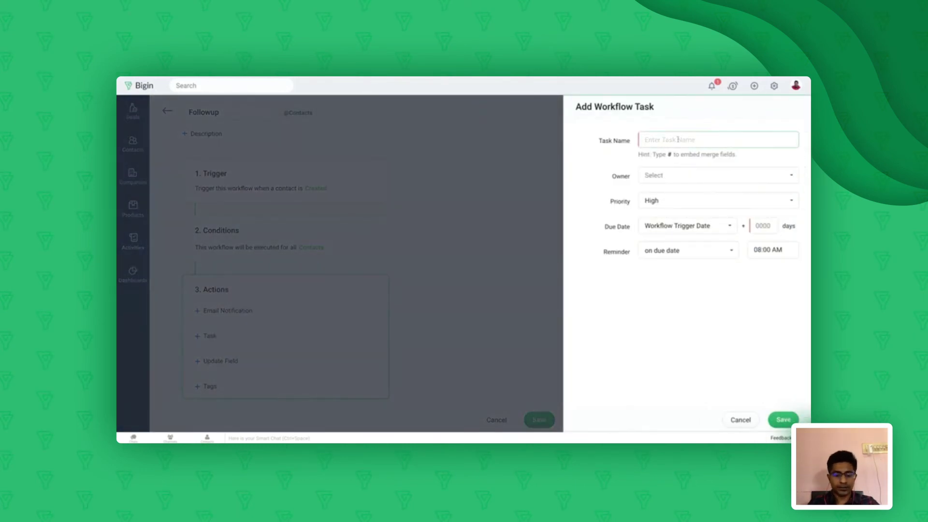
pyautogui.write('Follo')
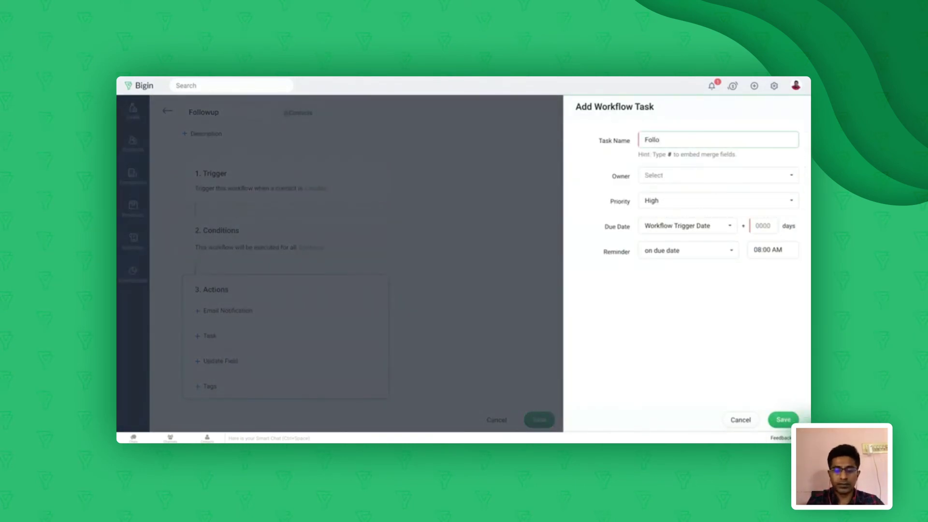
pyautogui.write('wup Task')
pyautogui.click(720, 153)
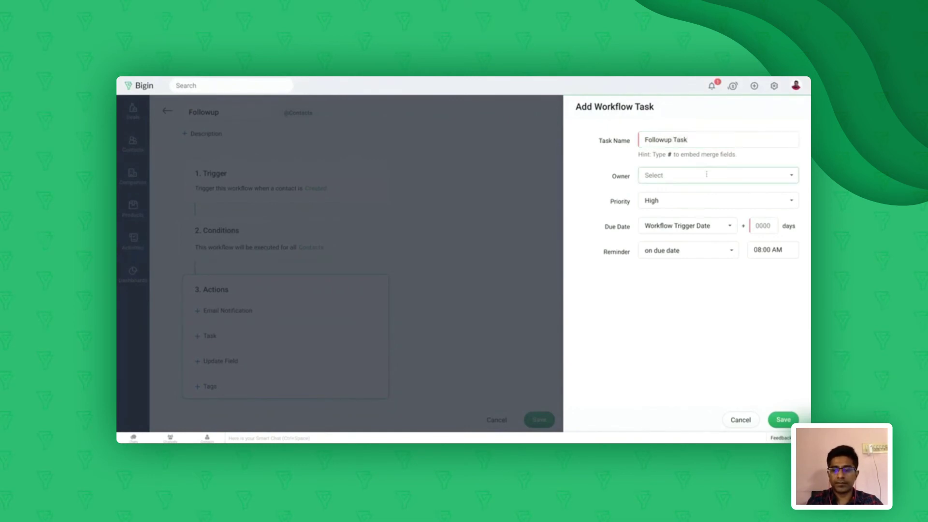
pyautogui.click(706, 174)
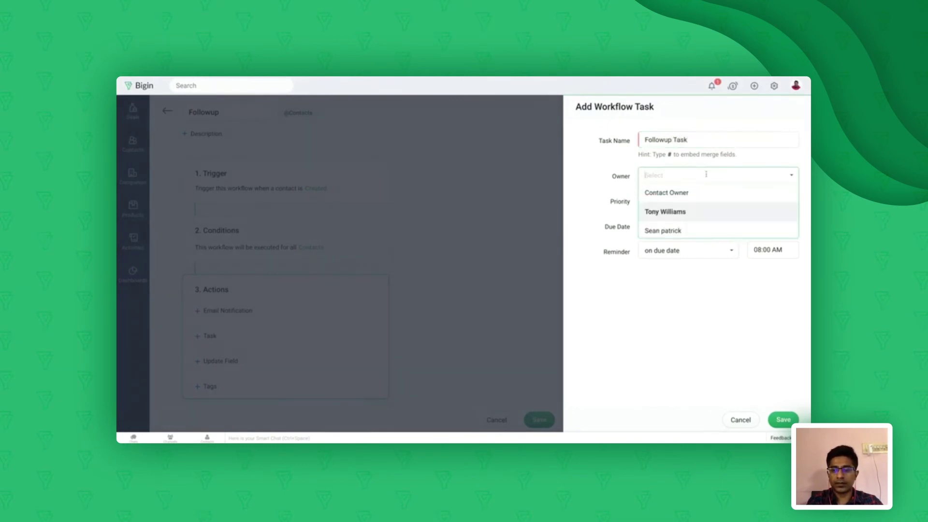
pyautogui.click(662, 231)
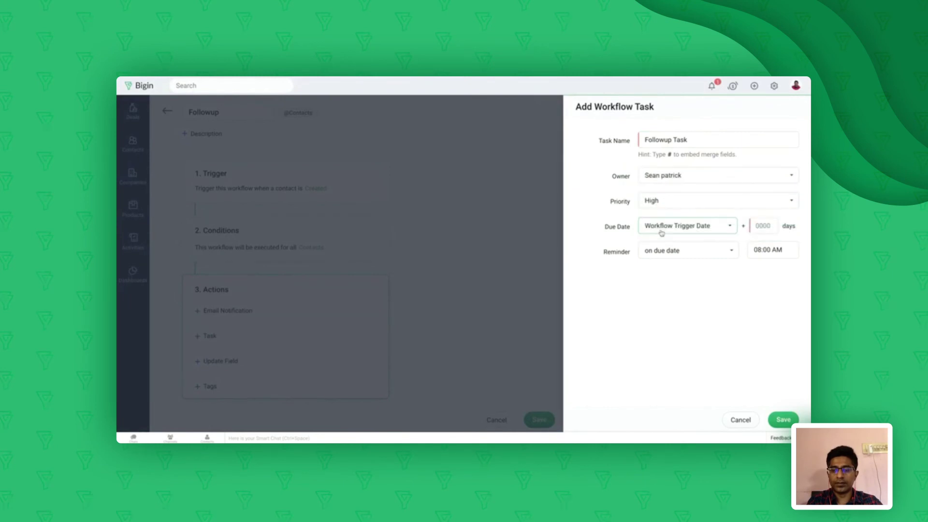
pyautogui.click(696, 176)
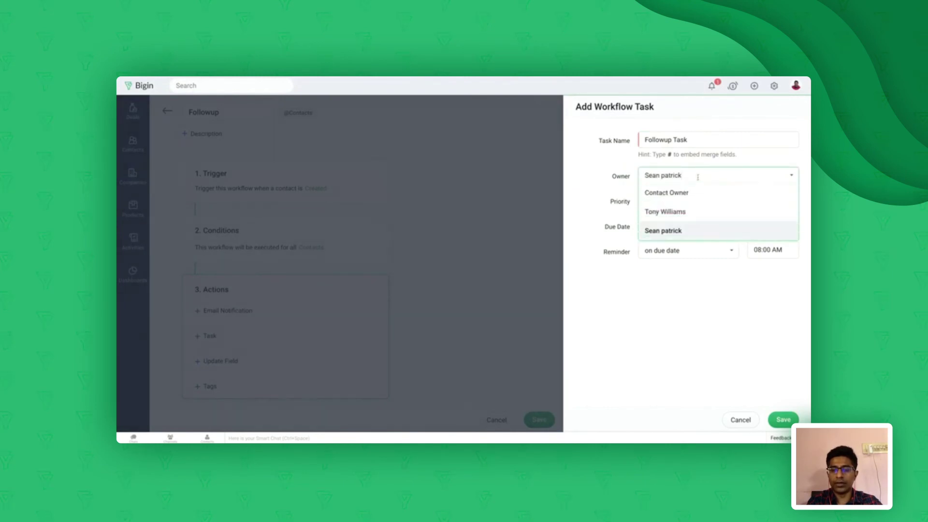
pyautogui.click(683, 209)
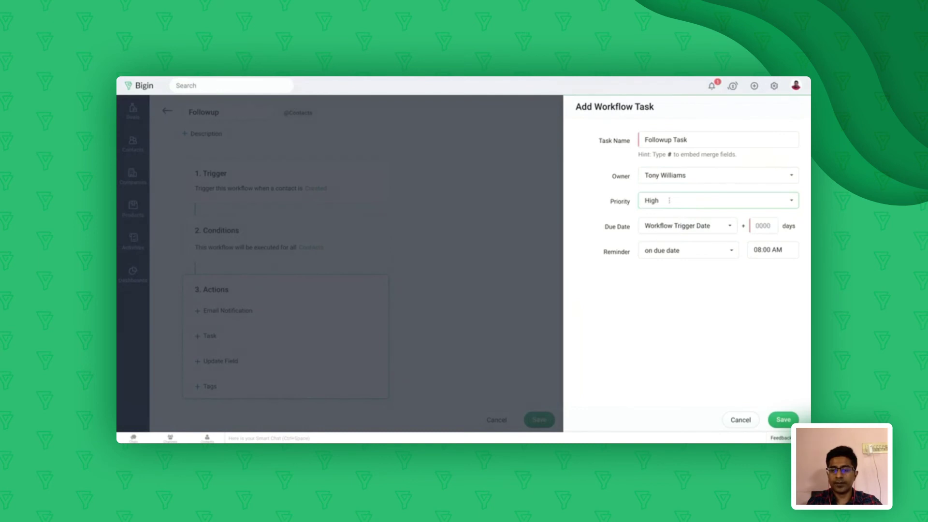
# Give the task Normal priority, due 2 days after the trigger date, and save it
pyautogui.click(669, 200)
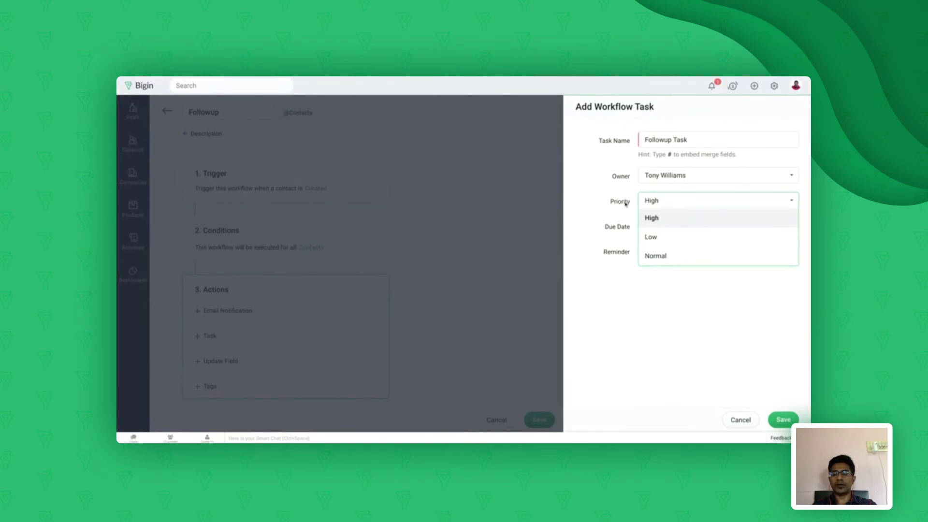
pyautogui.click(666, 256)
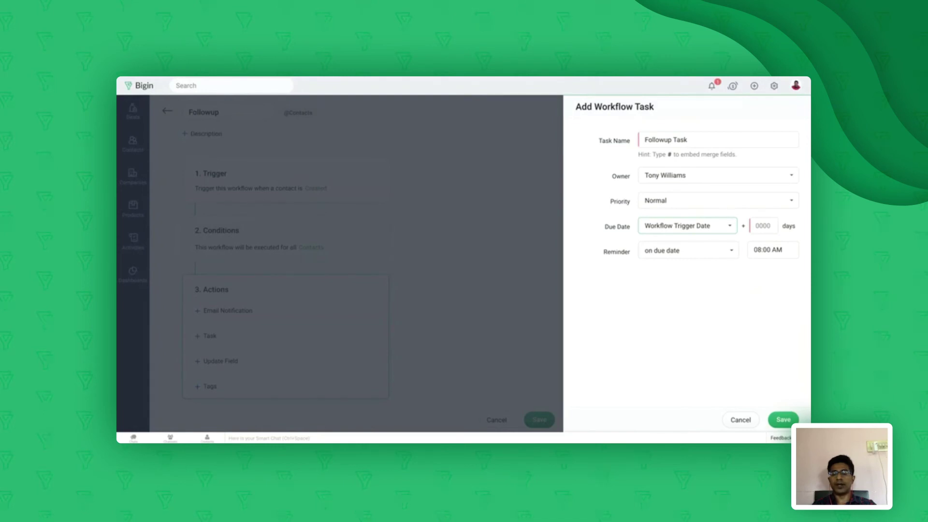
pyautogui.click(761, 227)
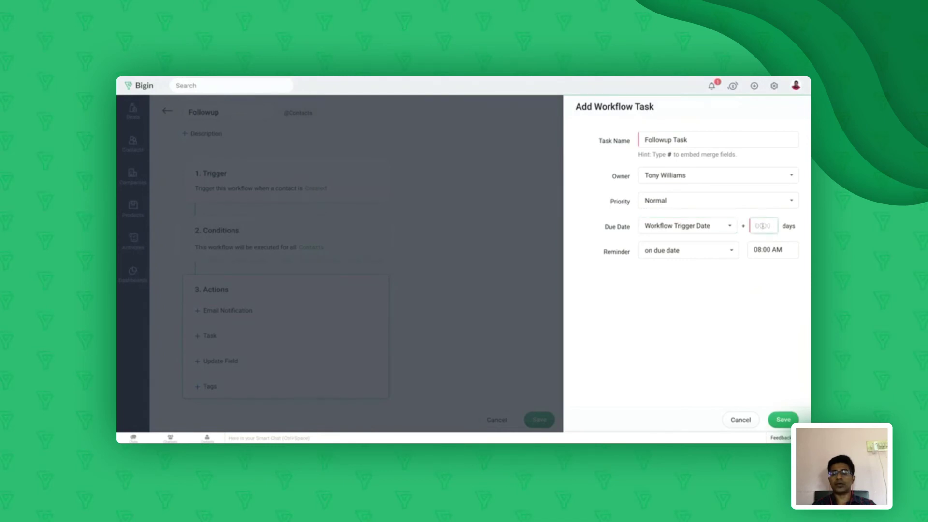
pyautogui.write('2')
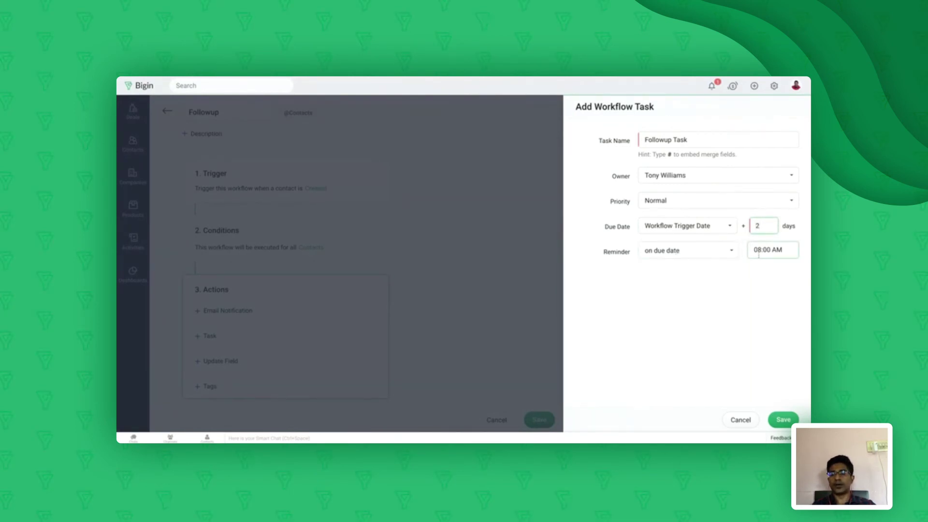
pyautogui.click(781, 418)
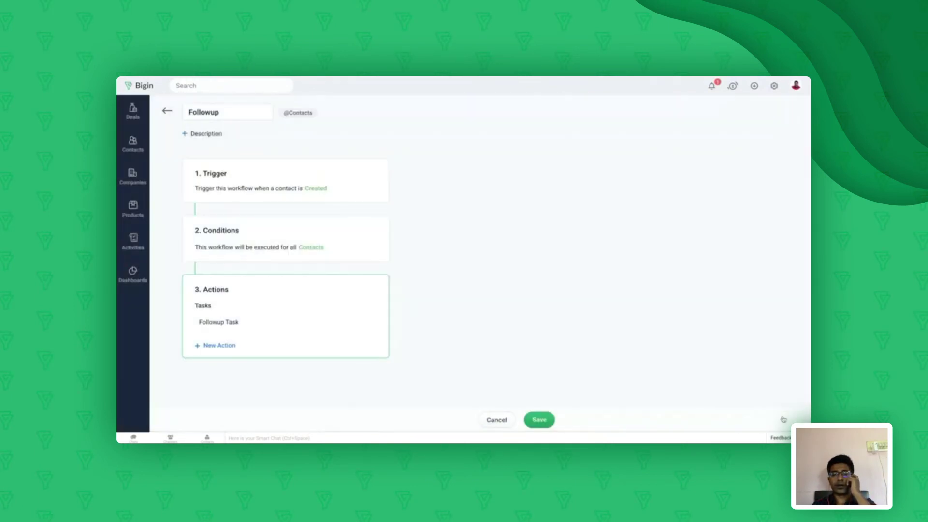
# Save the Followup workflow and go to the Contacts list
pyautogui.click(540, 419)
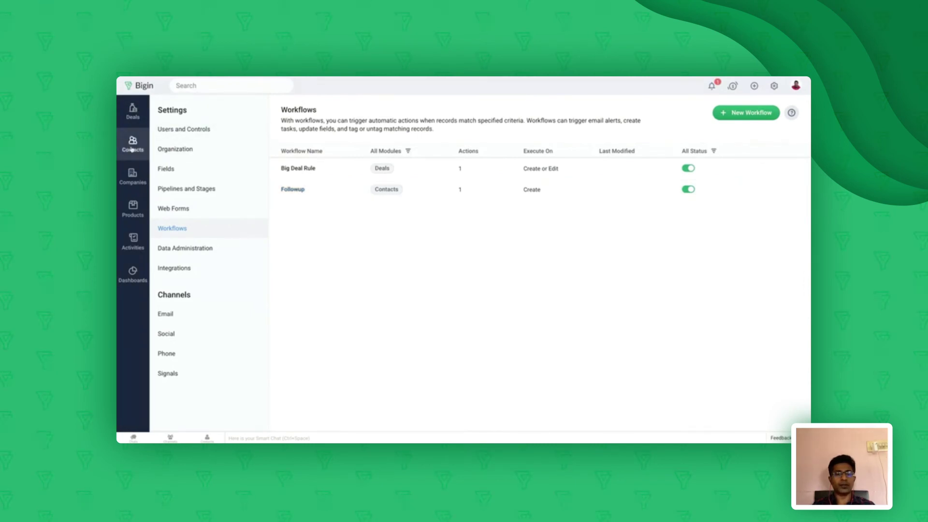
pyautogui.click(132, 149)
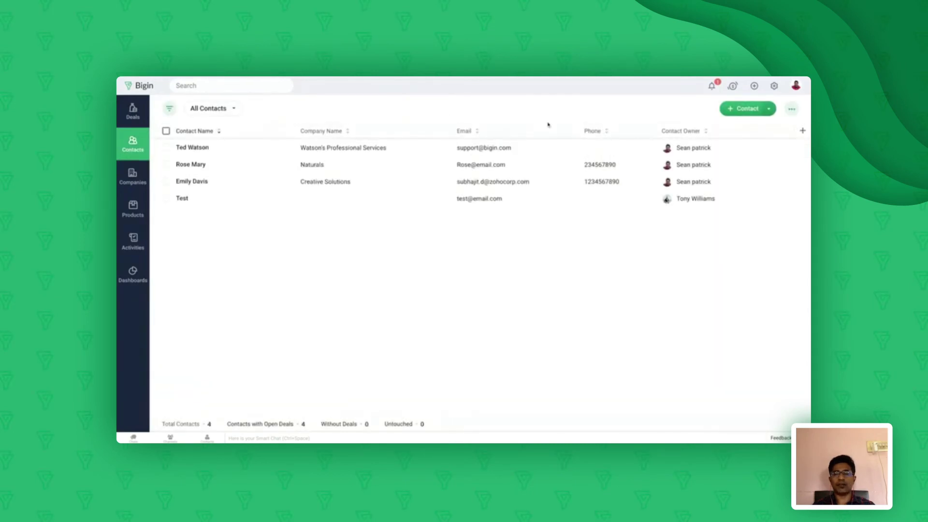
# Start a new contact, entering the contact's last name and e-mail address
pyautogui.click(746, 109)
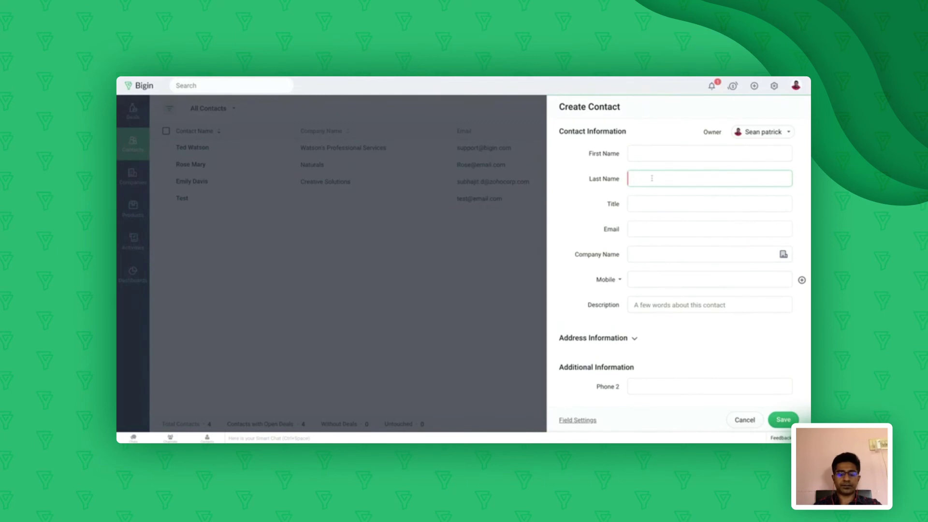
pyautogui.write('David')
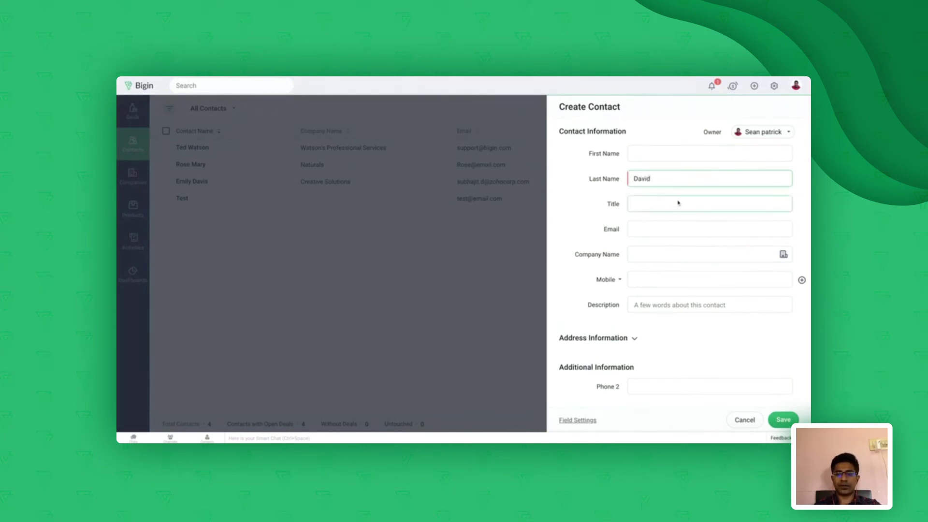
pyautogui.click(656, 229)
pyautogui.write('Test@email')
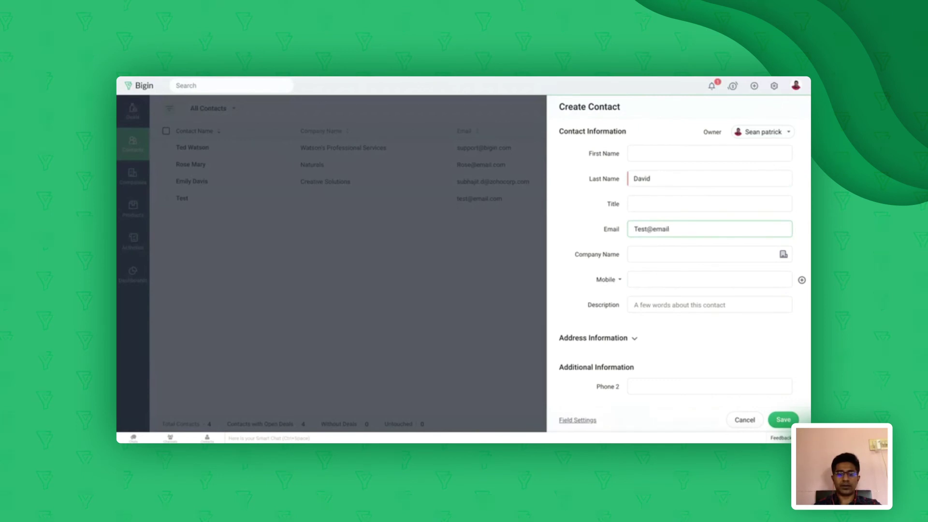
pyautogui.write('2.com')
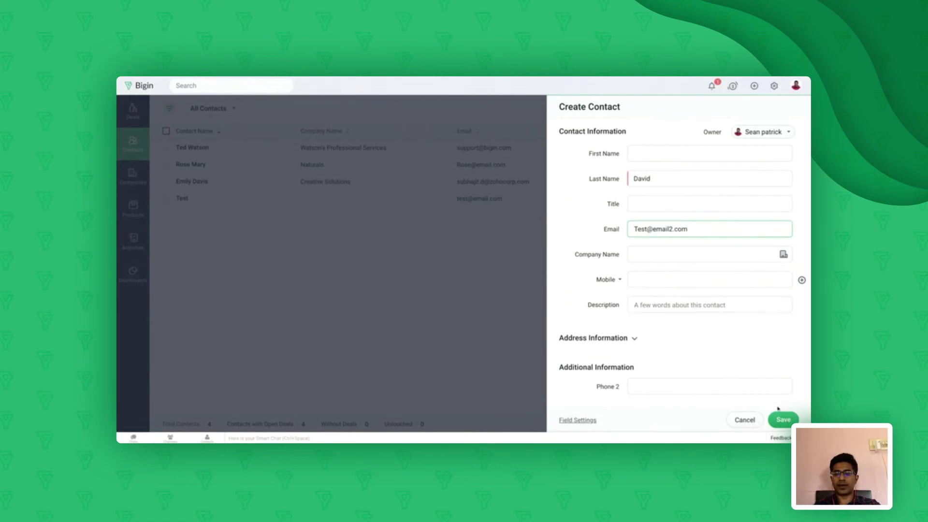
# Save the contact, confirming its automatic Followup Task dated July 24, and open Settings
pyautogui.click(783, 420)
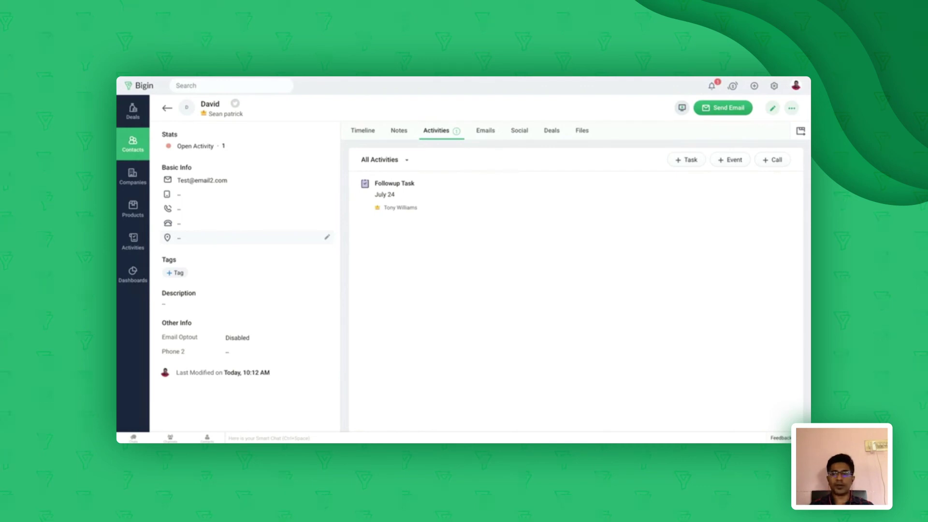
pyautogui.click(774, 86)
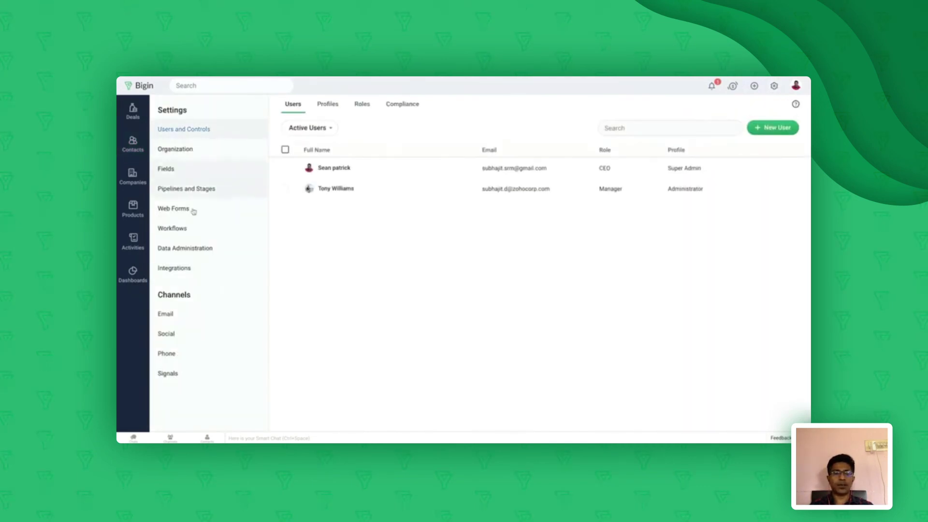
# Look over Workflows and the empty Data Administration import history, then return to contacts
pyautogui.click(177, 230)
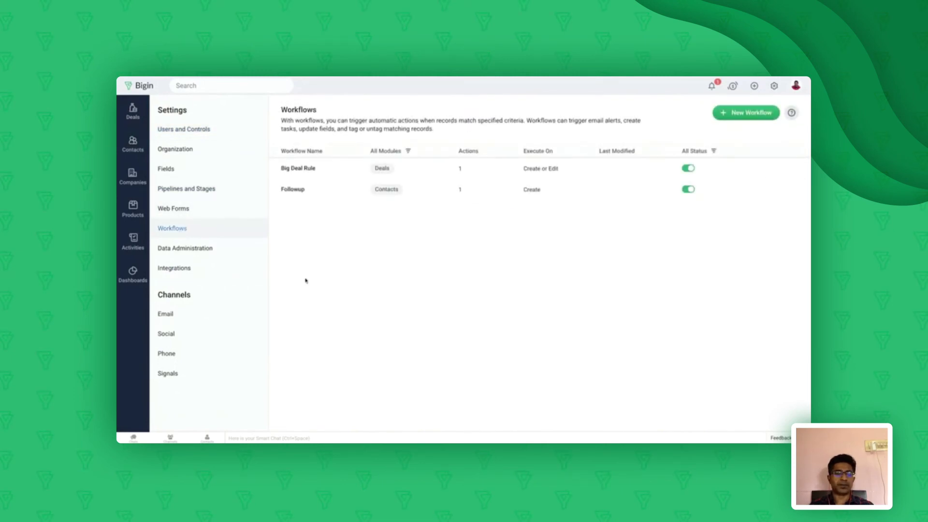
pyautogui.click(200, 254)
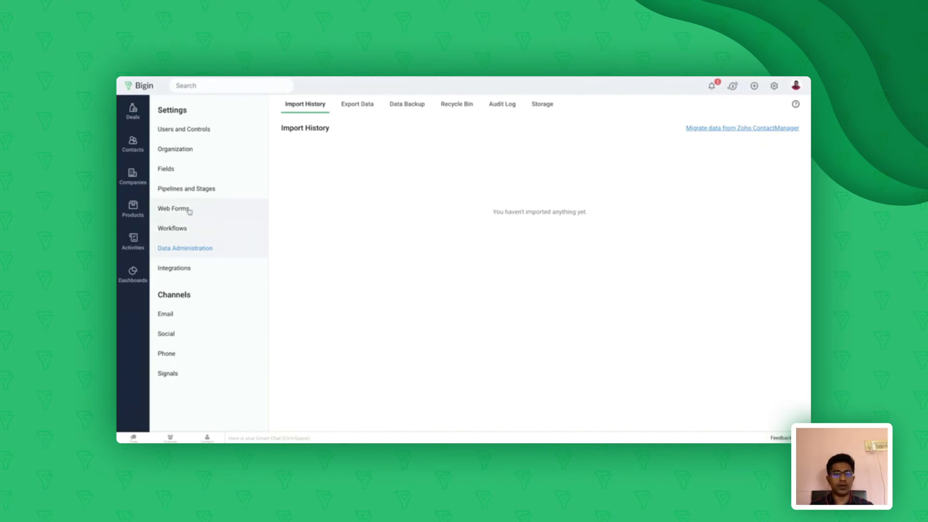
pyautogui.click(133, 148)
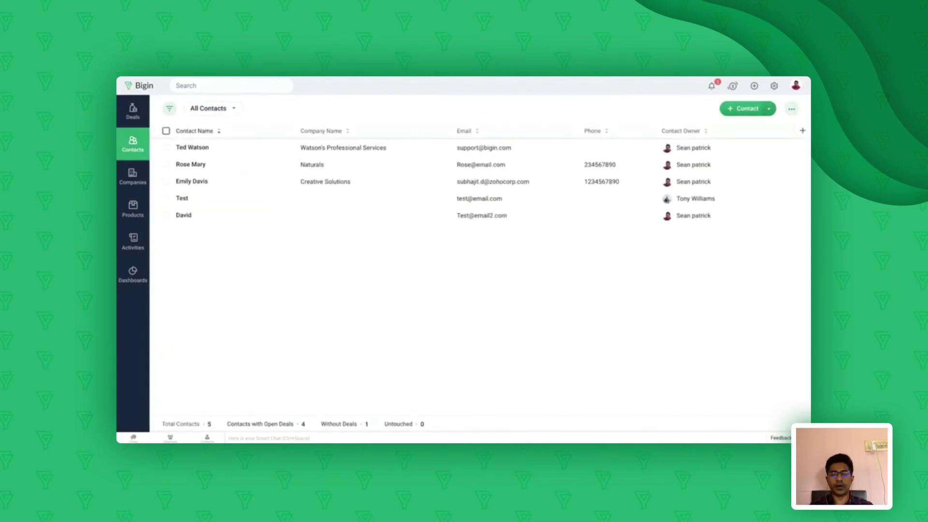
# Begin Import Contacts, then cancel at Upload Your File, back to five contacts
pyautogui.click(768, 109)
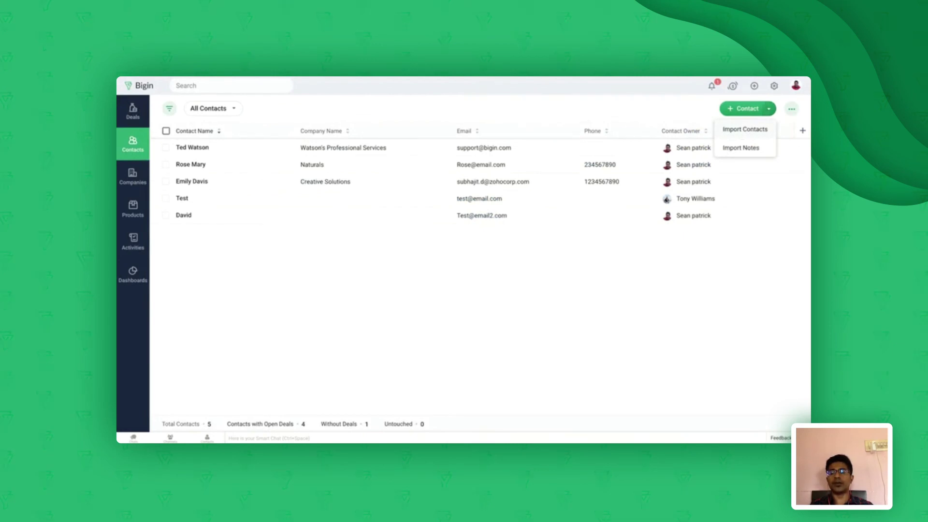
pyautogui.click(743, 130)
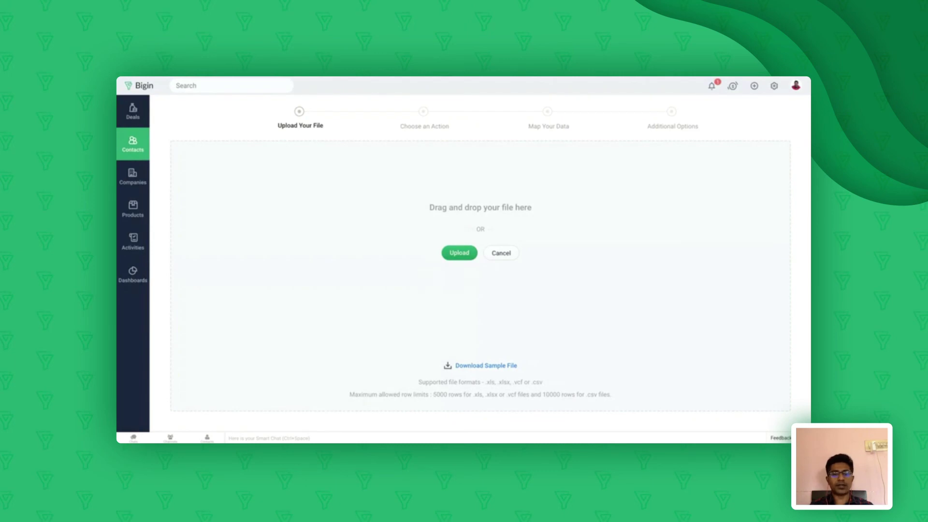
pyautogui.click(133, 150)
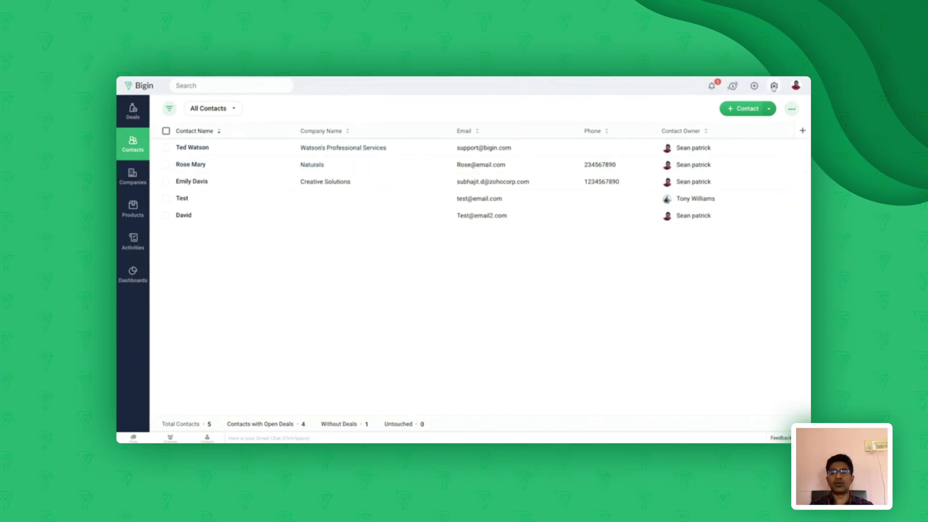
# Open Export Data in Data Administration, dismiss the module list unchosen, then view Data Backup
pyautogui.click(774, 86)
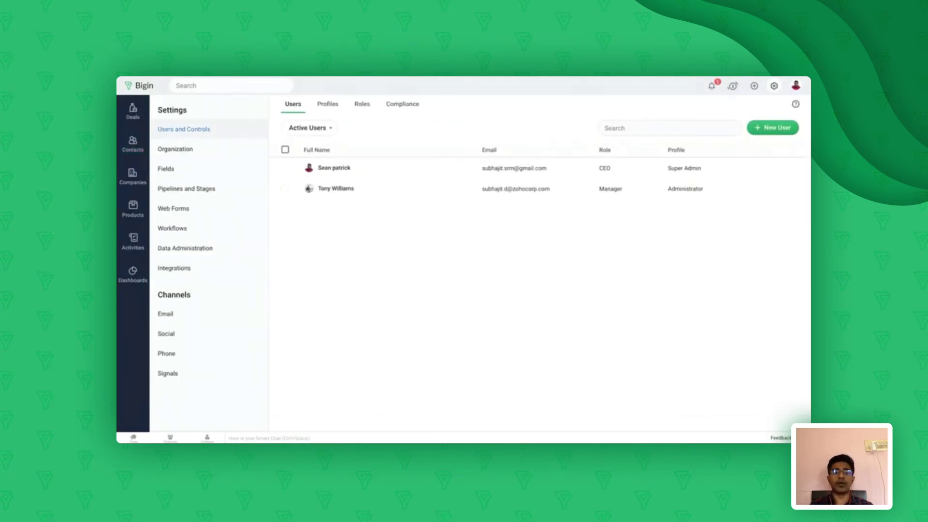
pyautogui.click(204, 253)
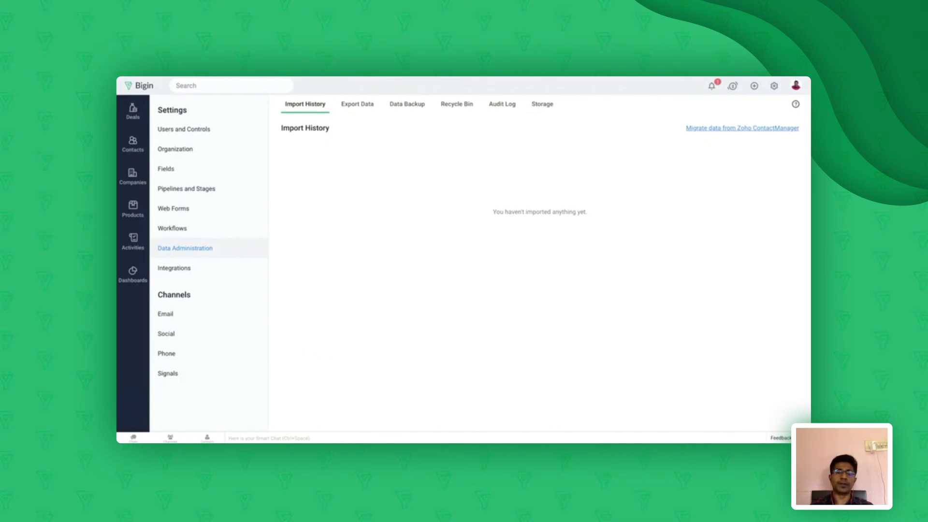
pyautogui.click(360, 106)
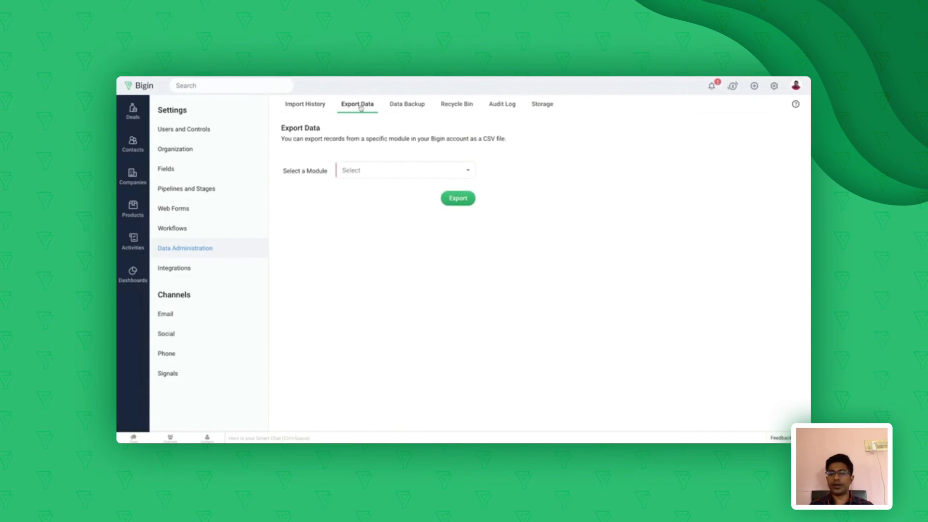
pyautogui.click(386, 170)
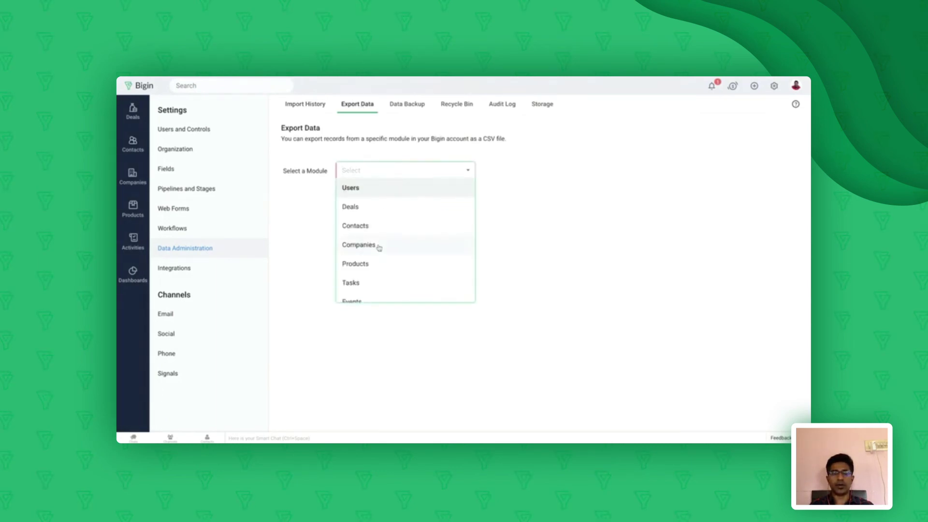
pyautogui.scroll(-1, 379, 247)
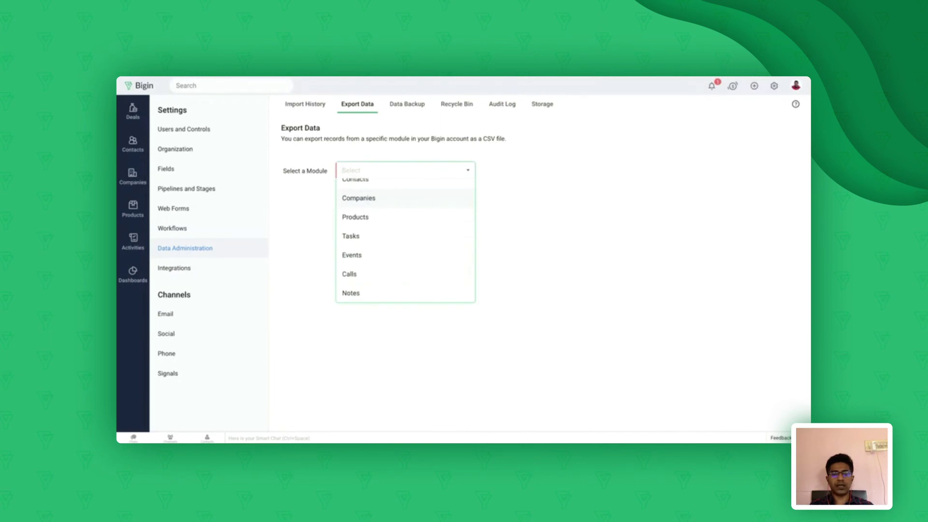
pyautogui.scroll(2, 405, 239)
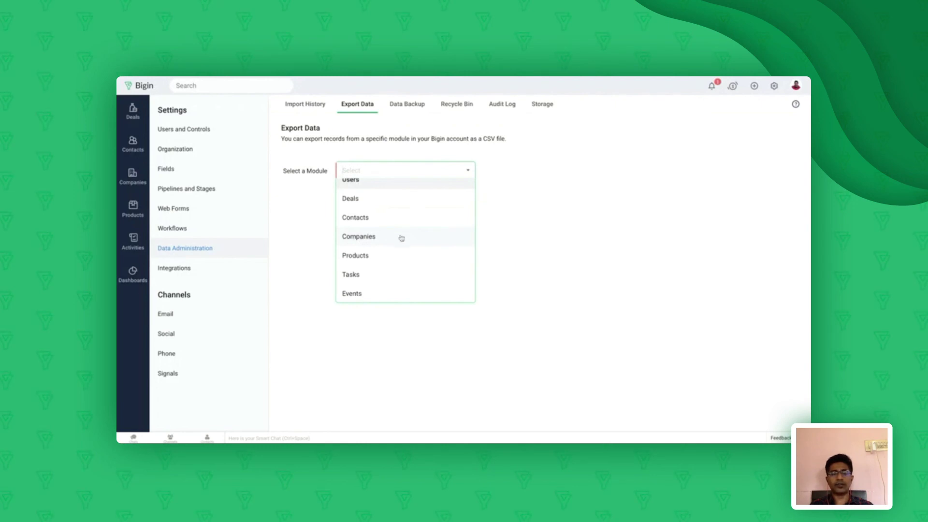
pyautogui.click(557, 235)
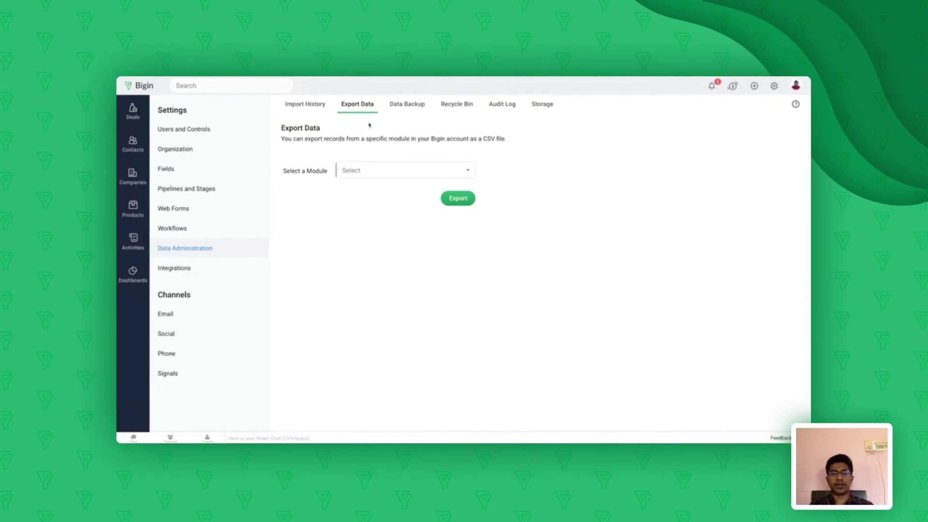
pyautogui.click(413, 106)
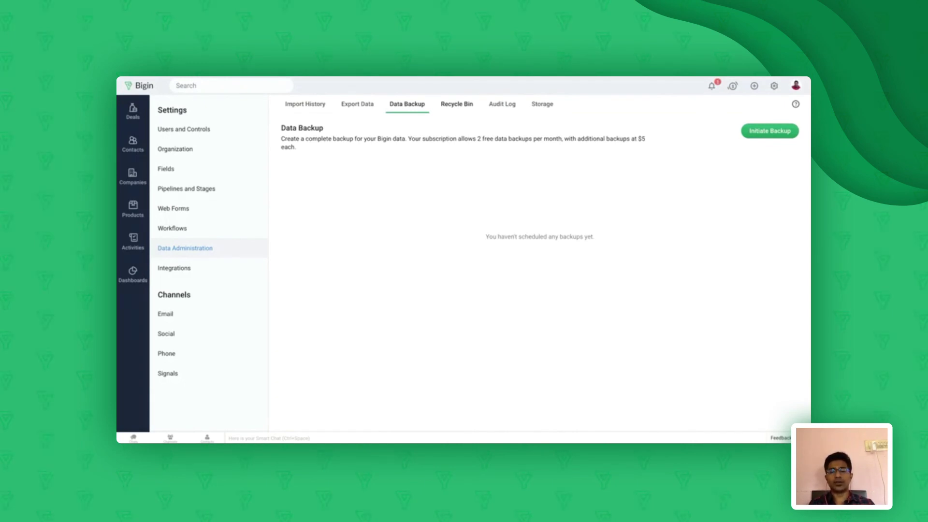
# Review the Recycle Bin and Audit Log, then check Storage: 23.3 KB of 2.5 GB used
pyautogui.click(456, 104)
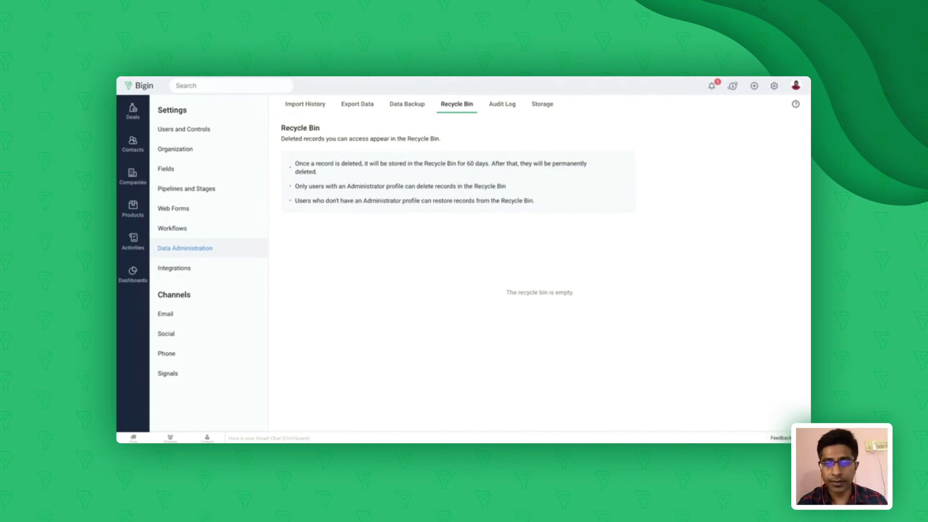
pyautogui.click(505, 105)
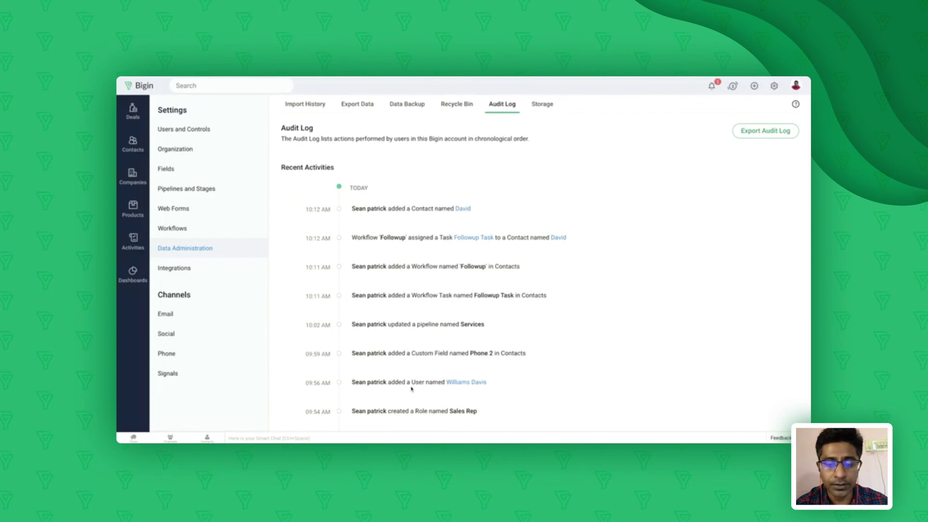
pyautogui.scroll(-4, 422, 296)
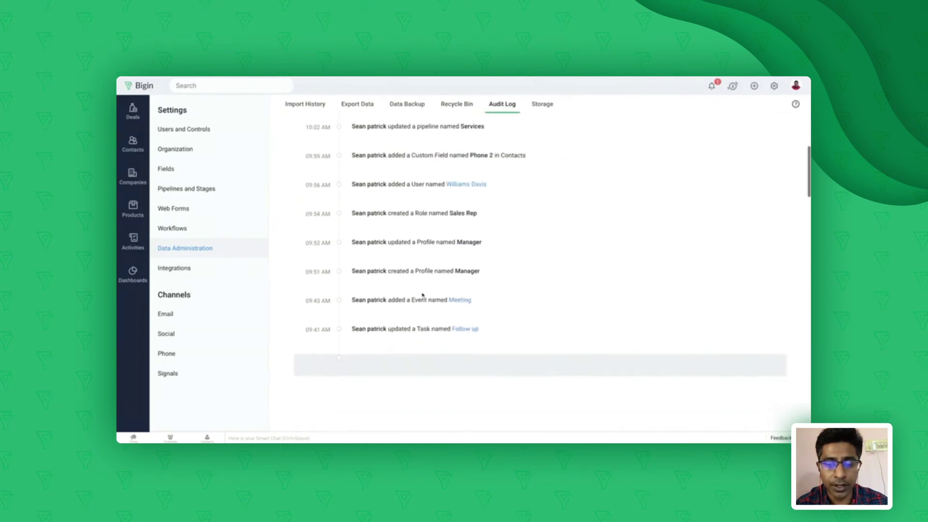
pyautogui.scroll(4, 422, 296)
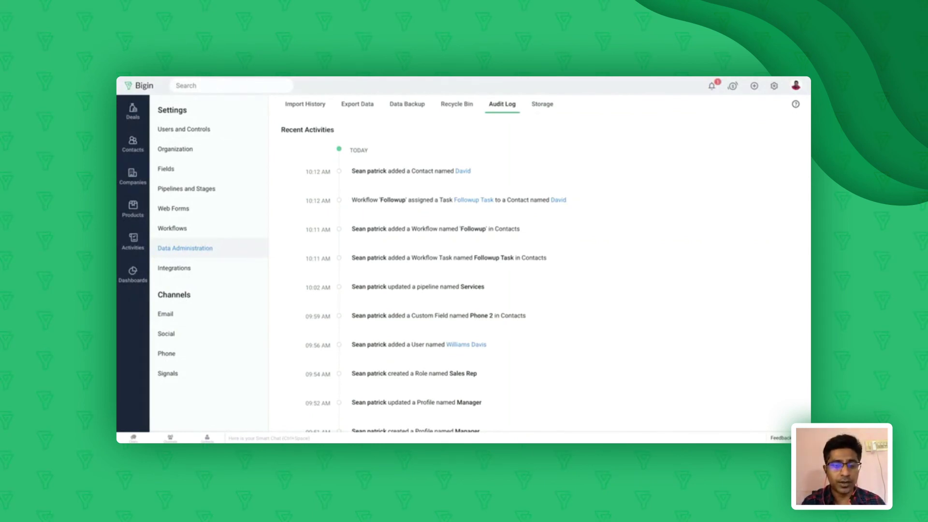
pyautogui.scroll(-4, 545, 272)
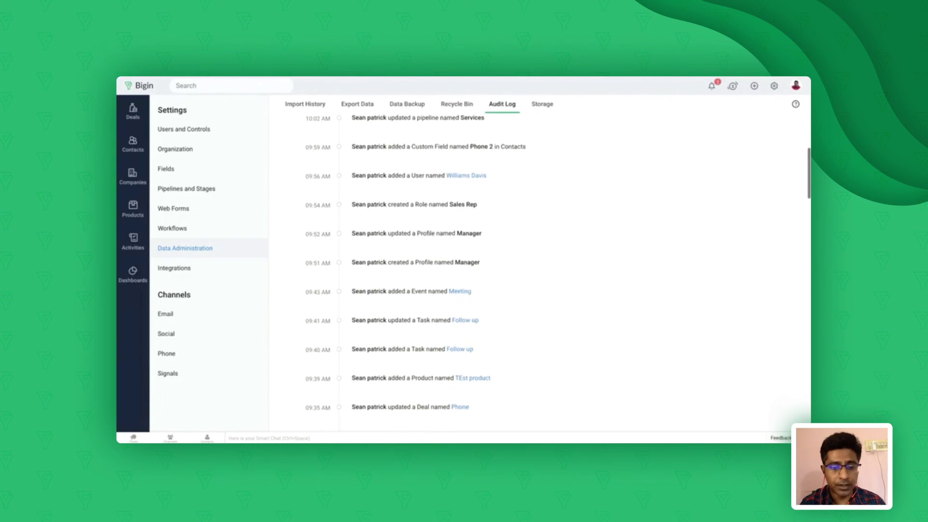
pyautogui.scroll(-1, 337, 147)
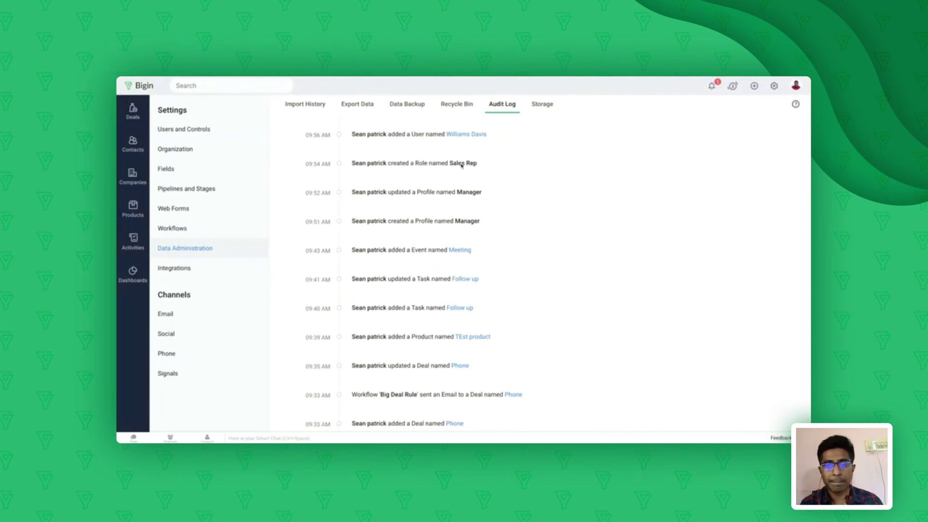
pyautogui.click(541, 105)
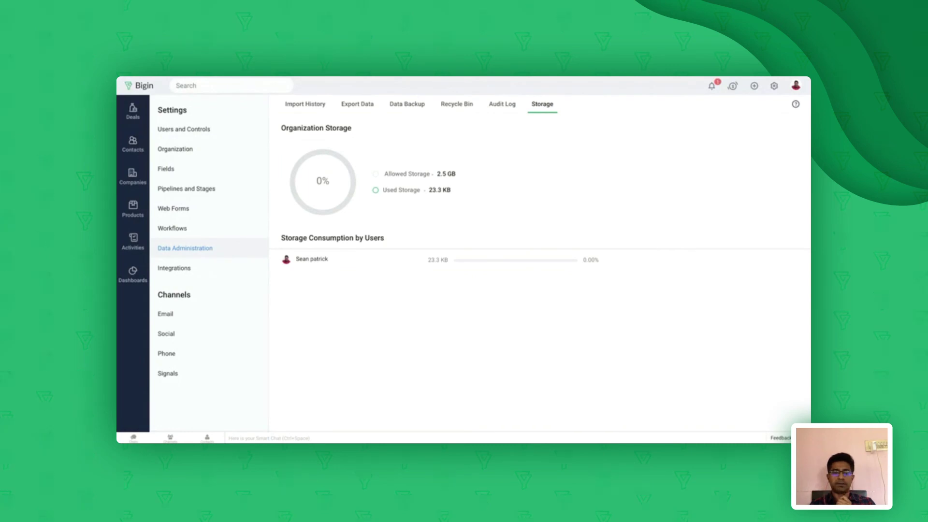
# Open Integrations and scroll through the available third-party application cards
pyautogui.click(184, 269)
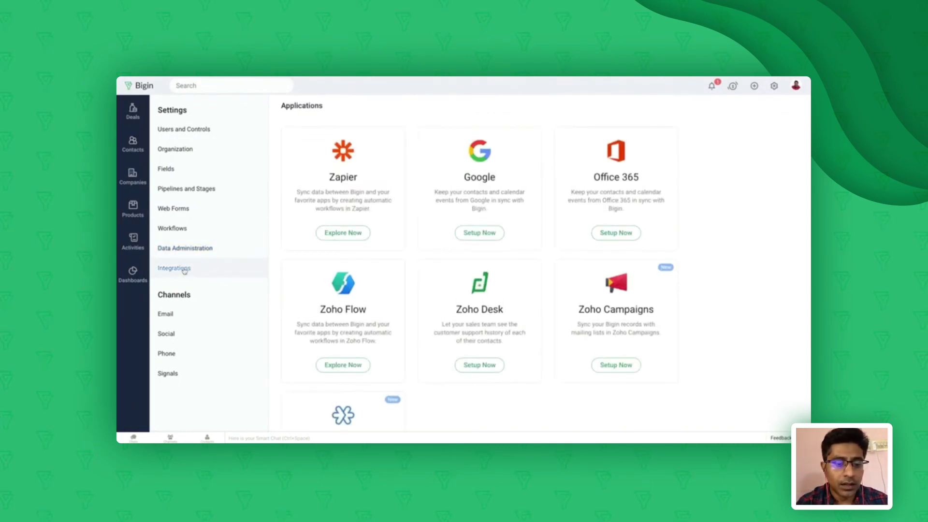
pyautogui.scroll(-2, 445, 232)
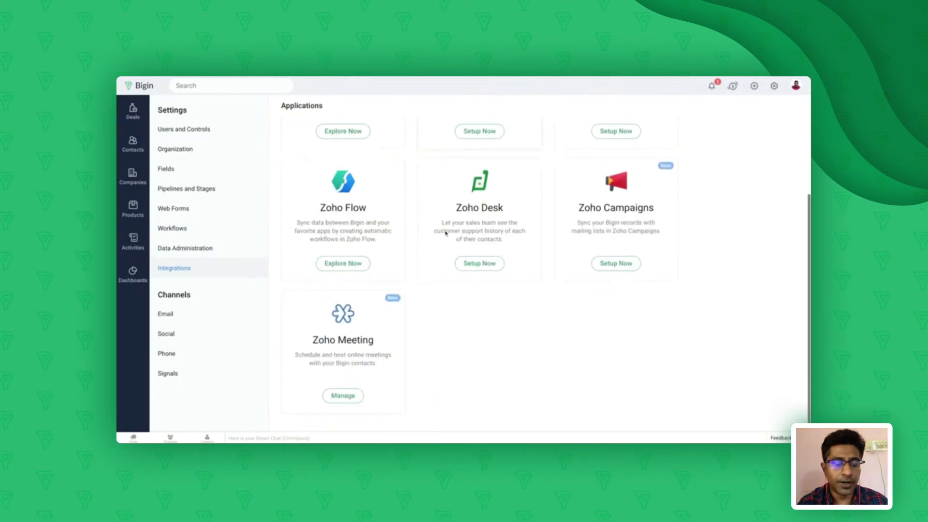
pyautogui.scroll(2, 445, 233)
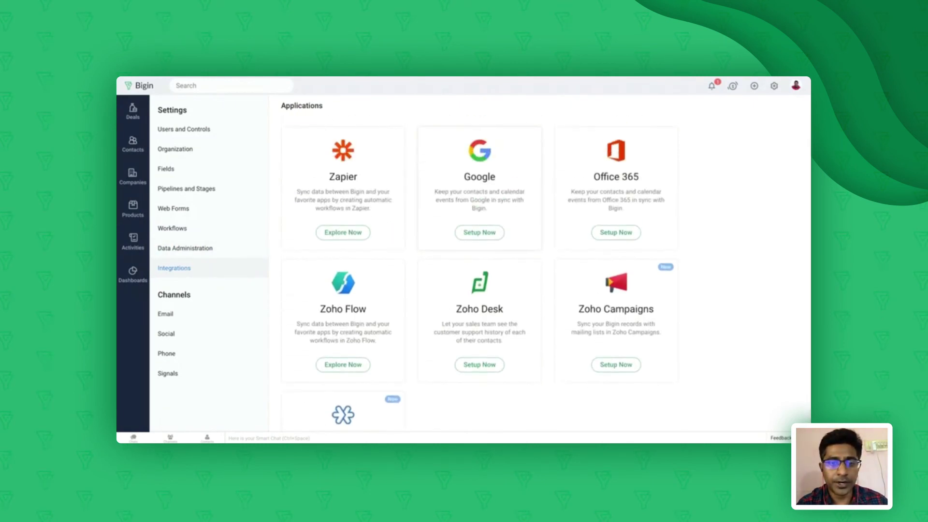
pyautogui.scroll(-2, 479, 266)
pyautogui.scroll(2, 480, 266)
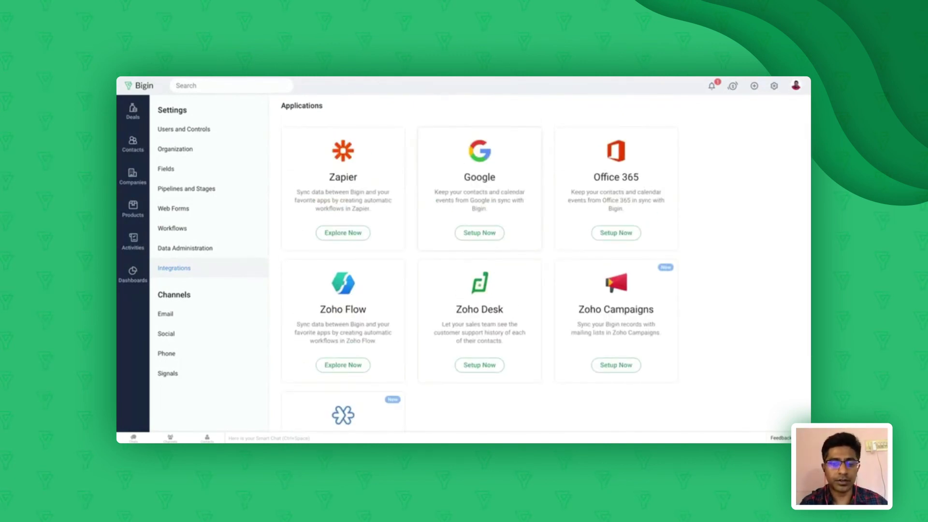
pyautogui.scroll(-2, 480, 266)
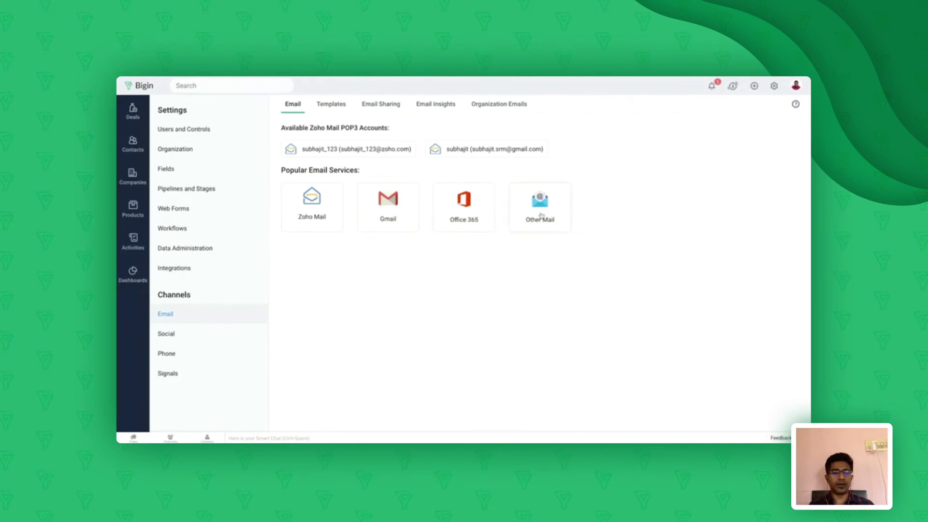
# View the Twitter Social channel, then the Phone channel's Twilio-powered phone system page
pyautogui.click(181, 337)
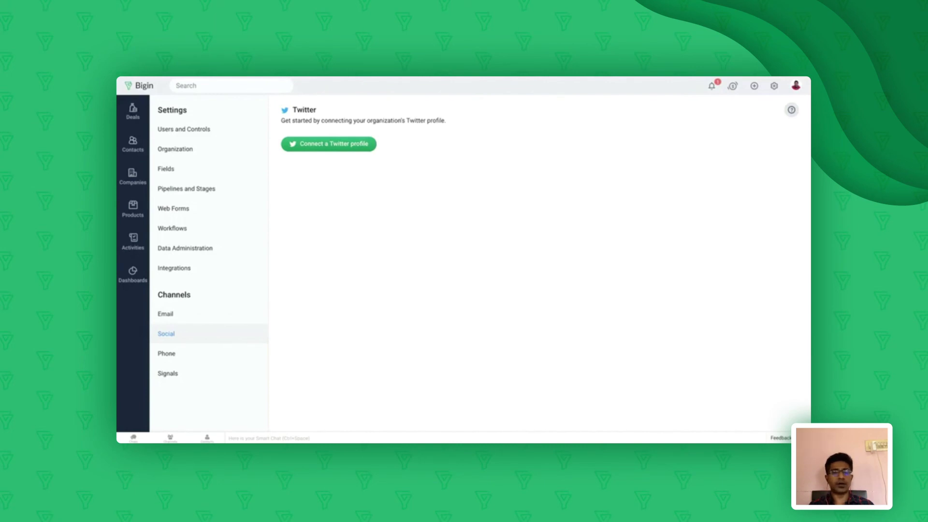
pyautogui.click(180, 358)
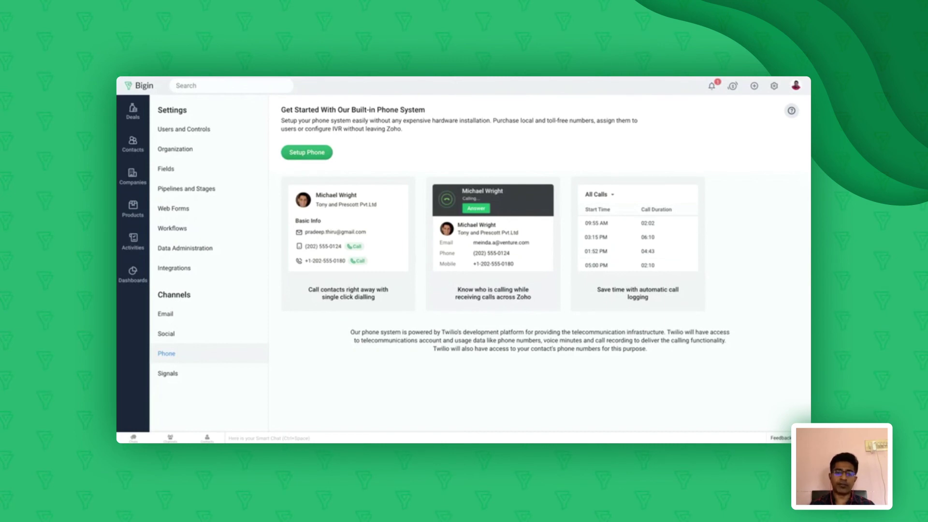
# Review the telephony setup options, then open Email Insights, where email tracking is on
pyautogui.click(303, 154)
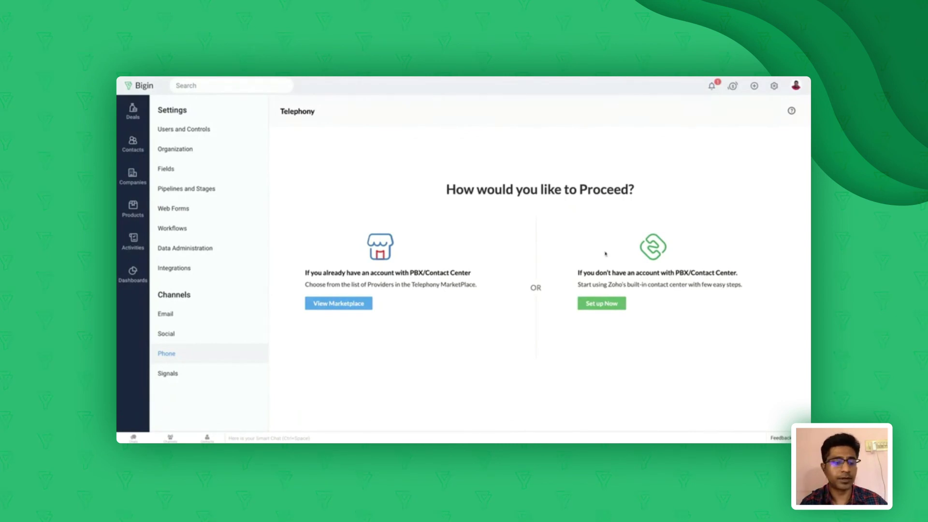
pyautogui.click(181, 316)
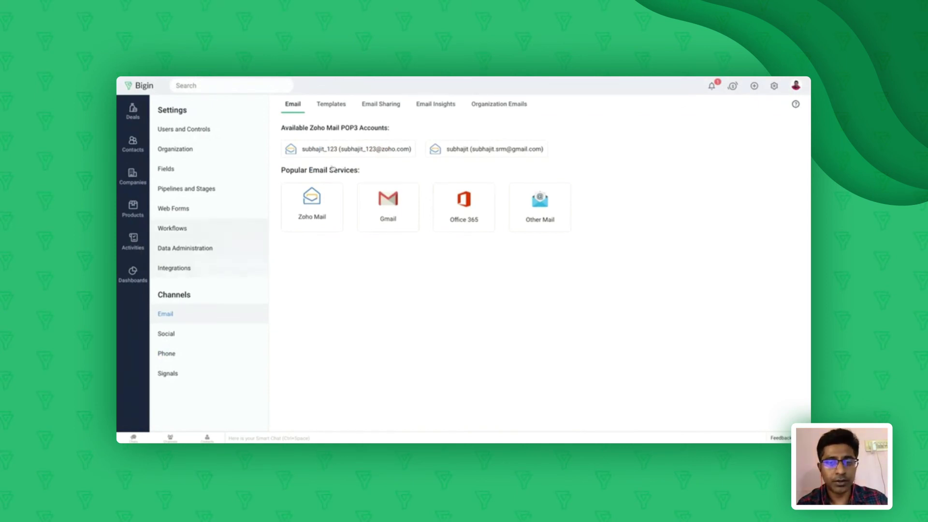
pyautogui.click(434, 107)
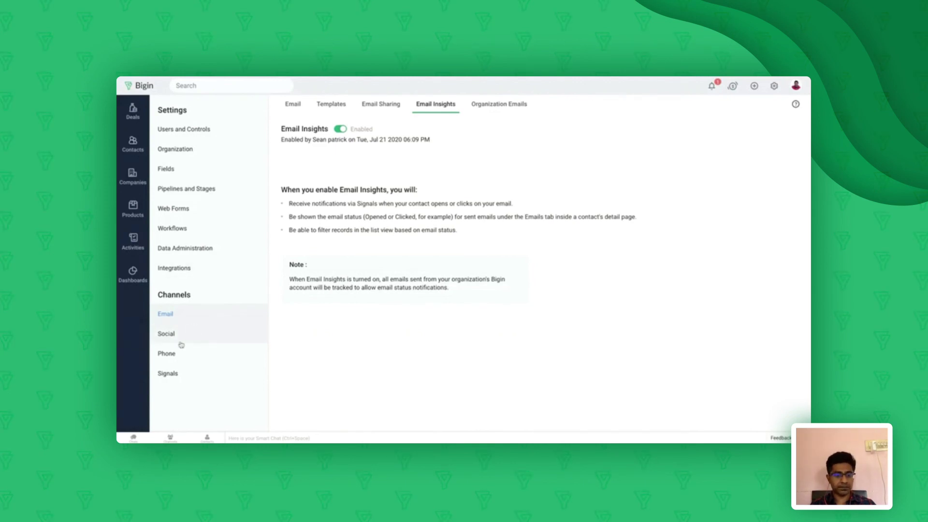
# Open Signals preferences and scroll through the Open, Click, Bounce and Twitter signal settings
pyautogui.click(165, 374)
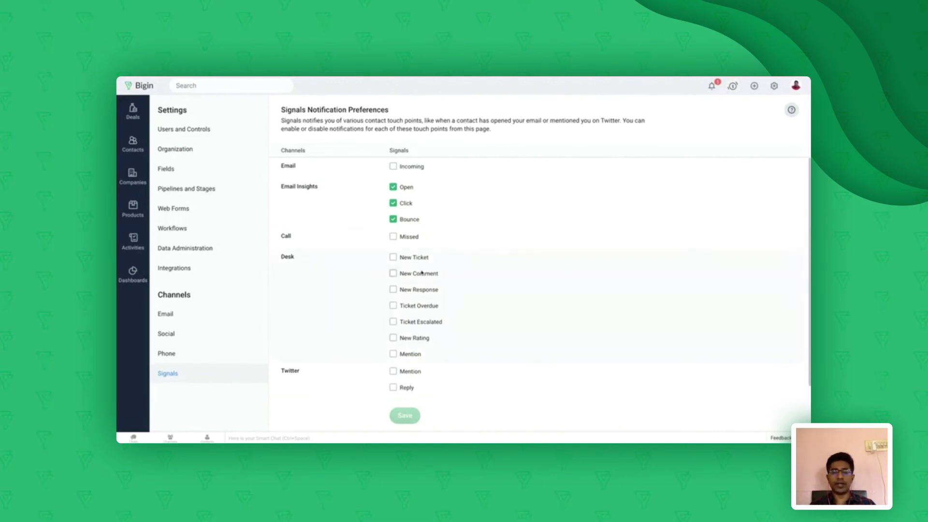
pyautogui.scroll(-1, 421, 272)
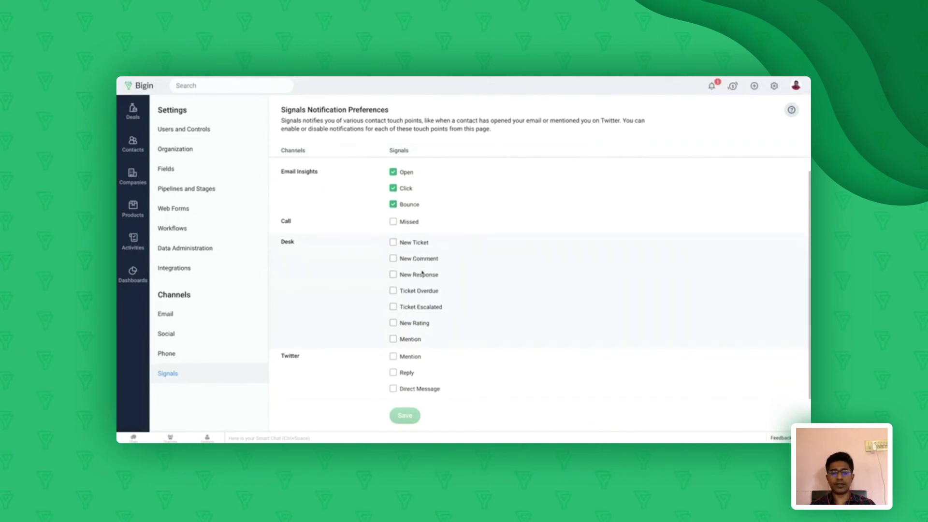